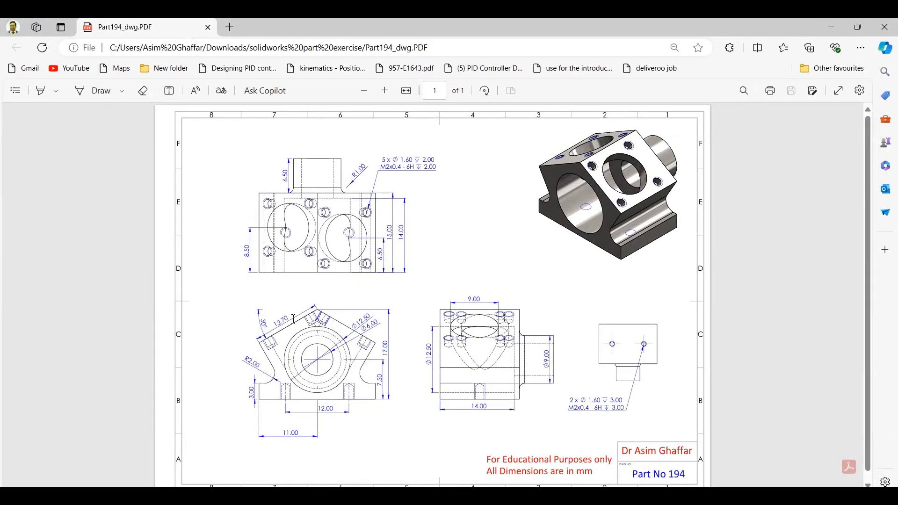
Step: Switch from the part drawing PDF to SOLIDWORKS and create a new part document
click(247, 319)
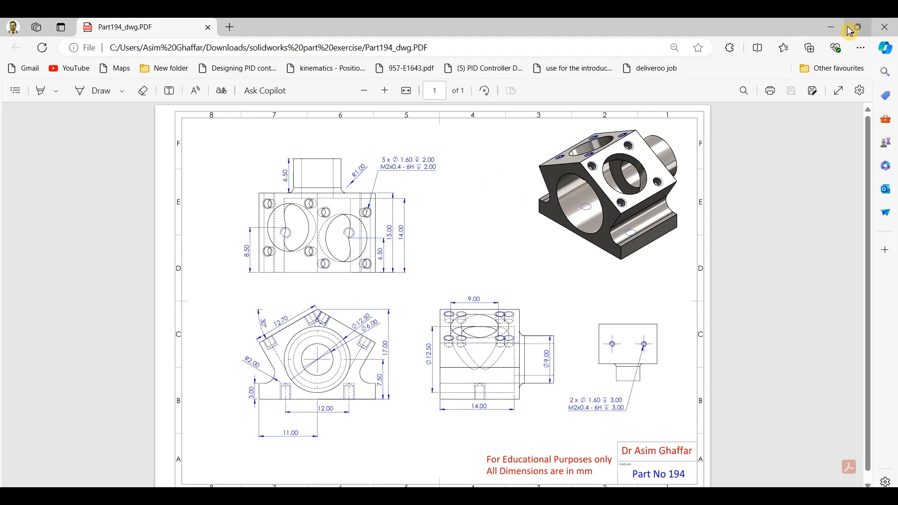
click(831, 27)
click(73, 28)
click(77, 43)
click(537, 352)
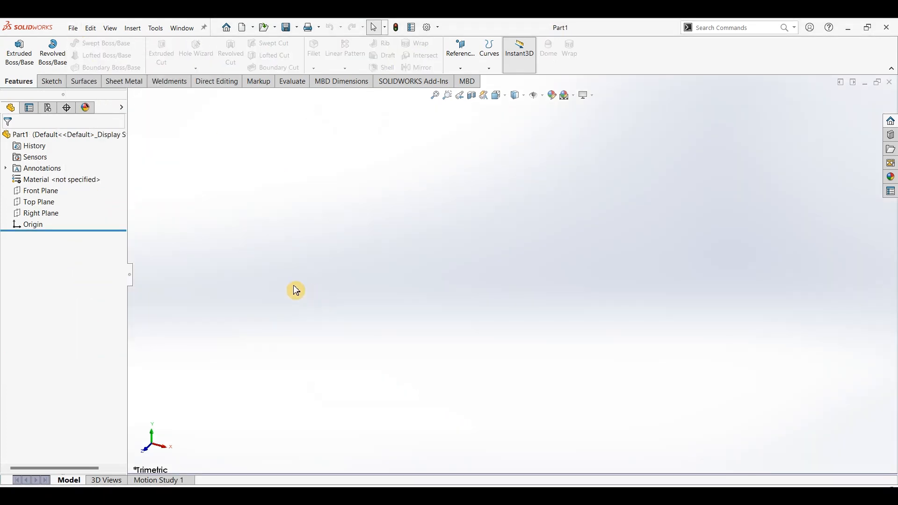
Step: Start a sketch on the Front Plane and draw a vertical centerline upward from the origin
click(45, 190)
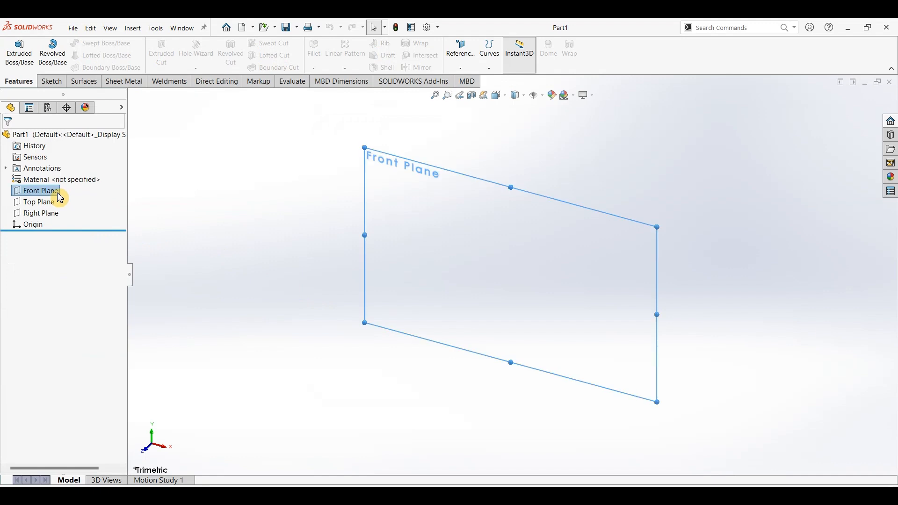
click(50, 81)
click(14, 52)
click(97, 43)
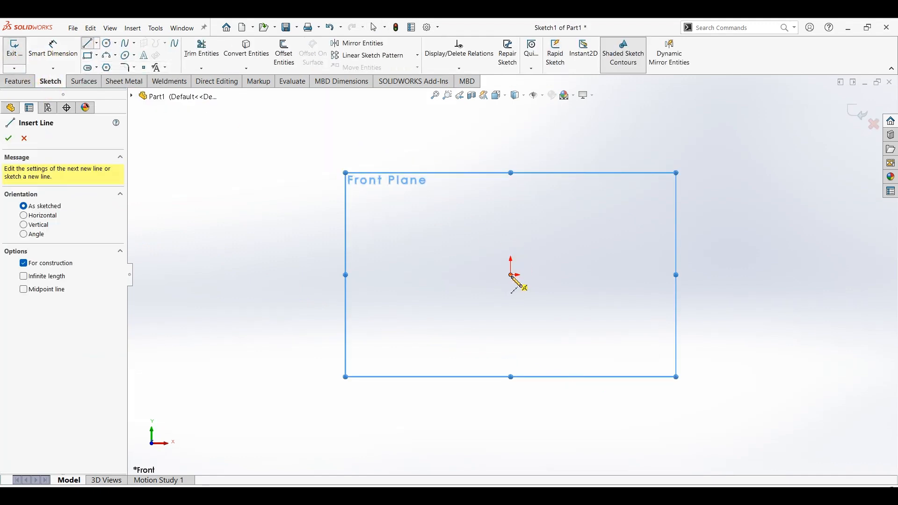
click(511, 275)
click(511, 125)
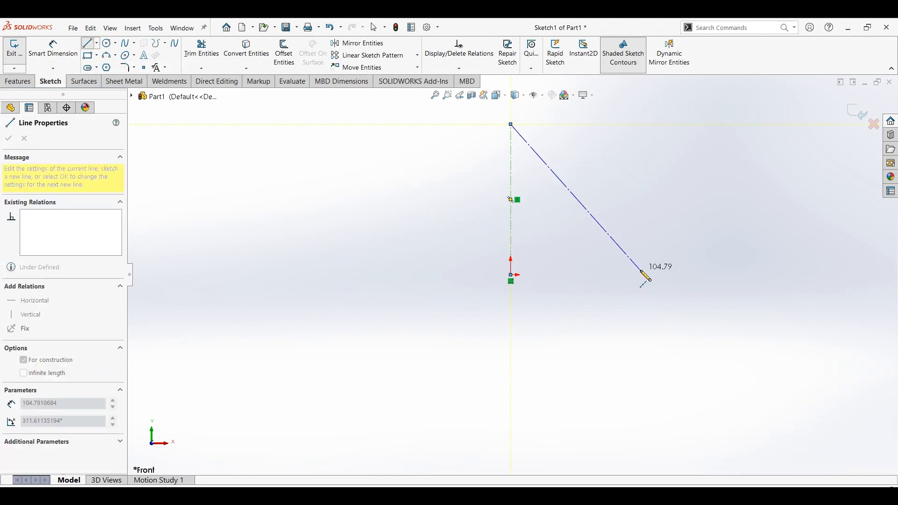
key(Escape)
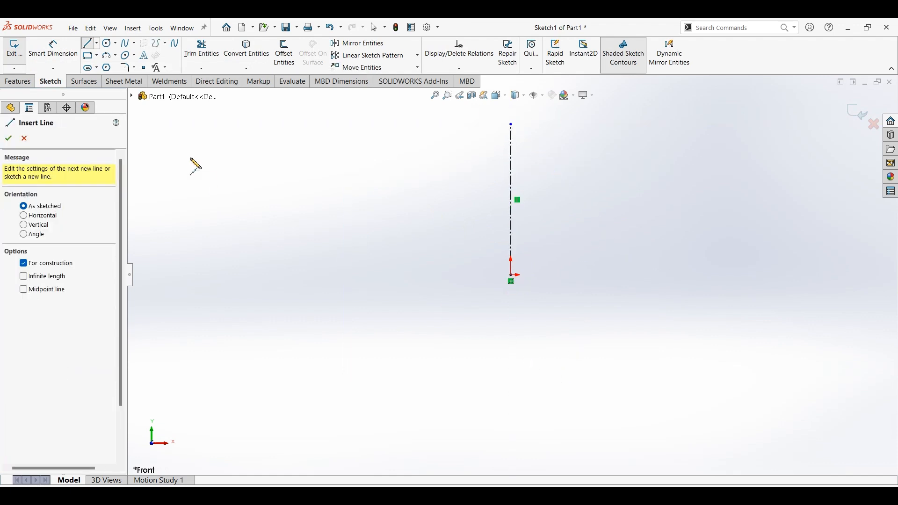
Step: Sketch a circle centred on the origin and dimension its diameter to 6 mm
click(109, 43)
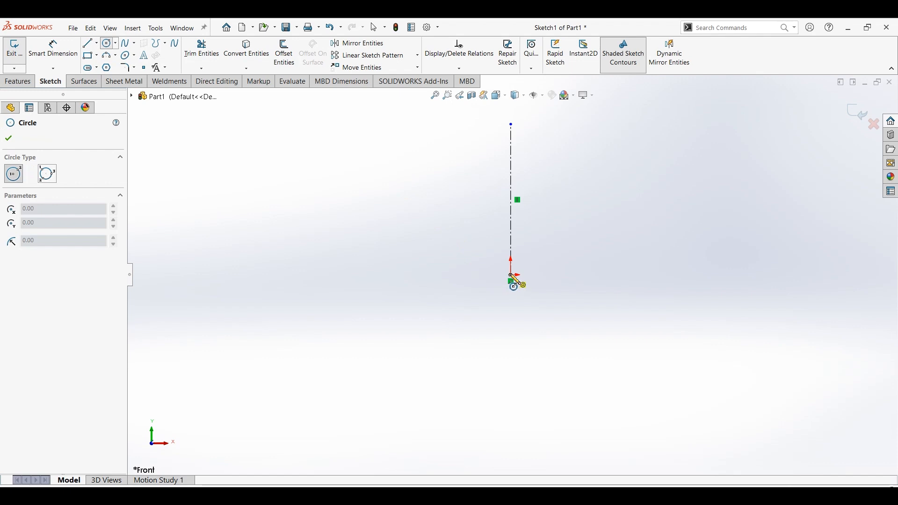
click(511, 276)
click(561, 325)
click(53, 50)
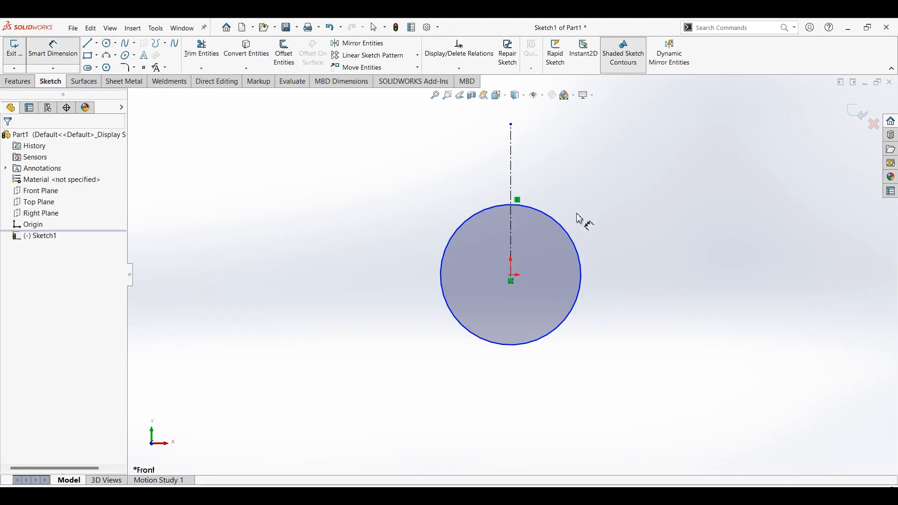
click(595, 216)
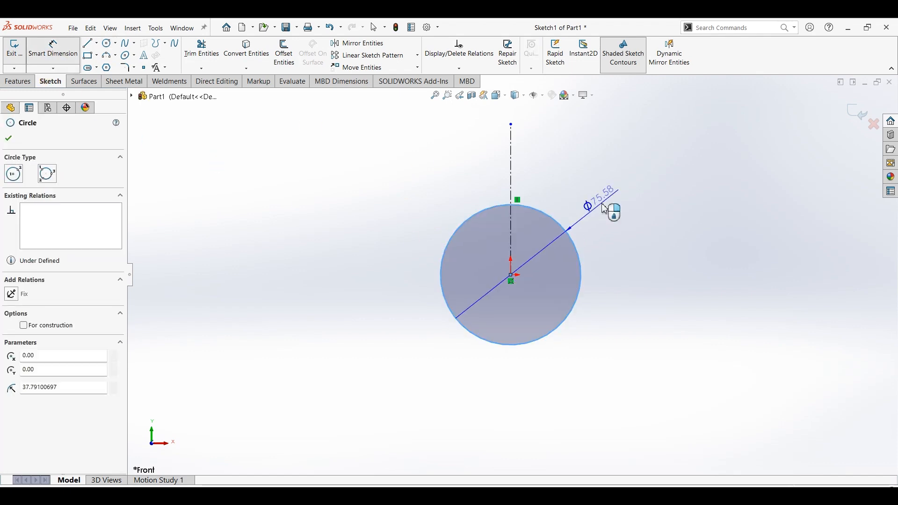
click(626, 207)
text(6)
key(Return)
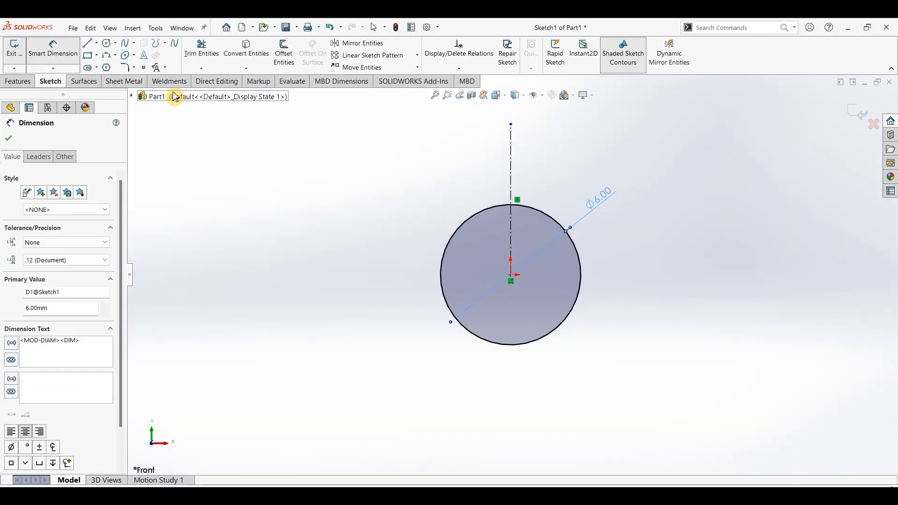
Step: Sketch the open left half-profile from a base line about 10.3 mm long, through a low step and inward diagonal, to the centerline's upper end
click(88, 43)
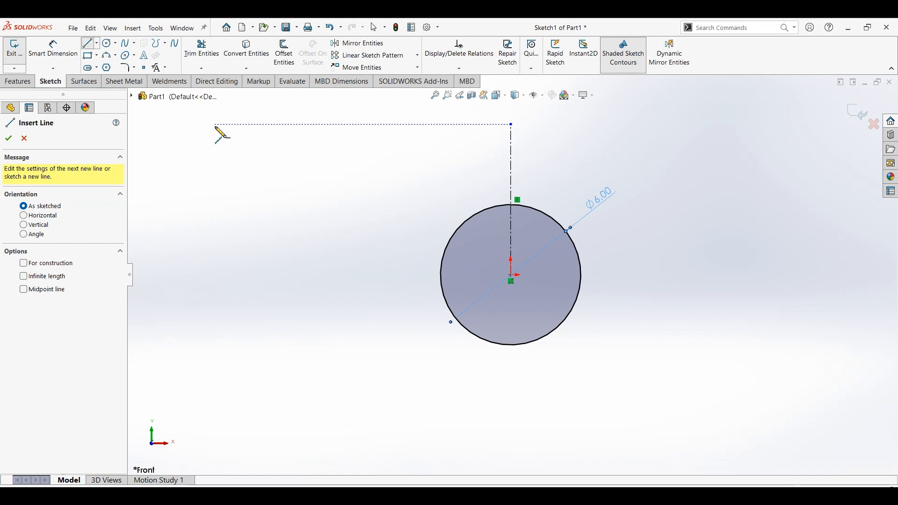
click(511, 419)
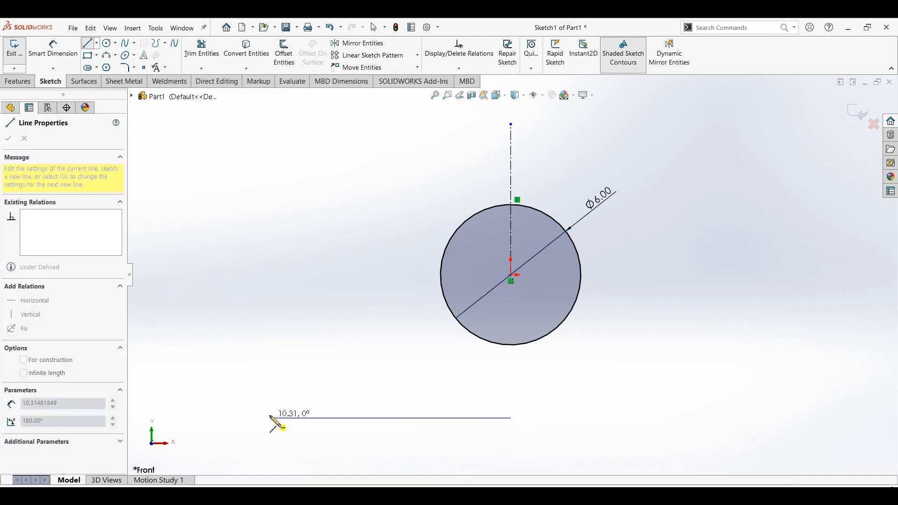
click(268, 417)
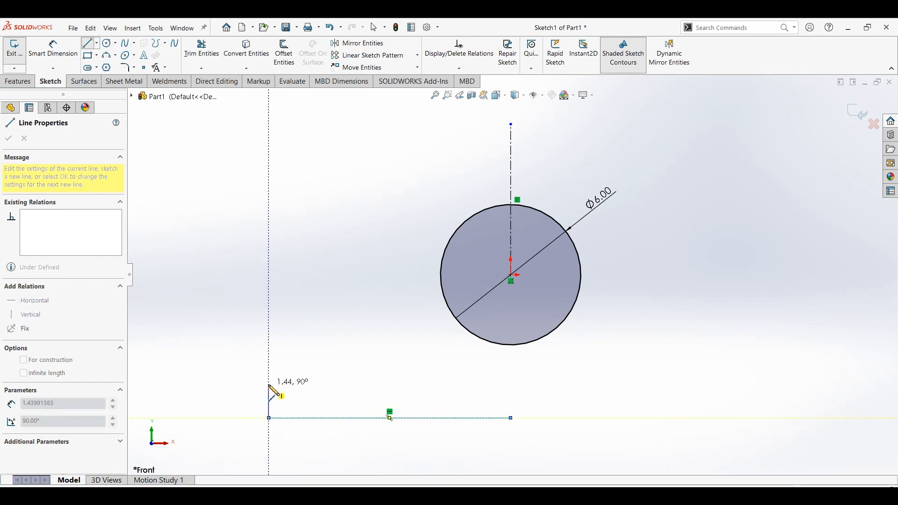
click(268, 385)
click(397, 385)
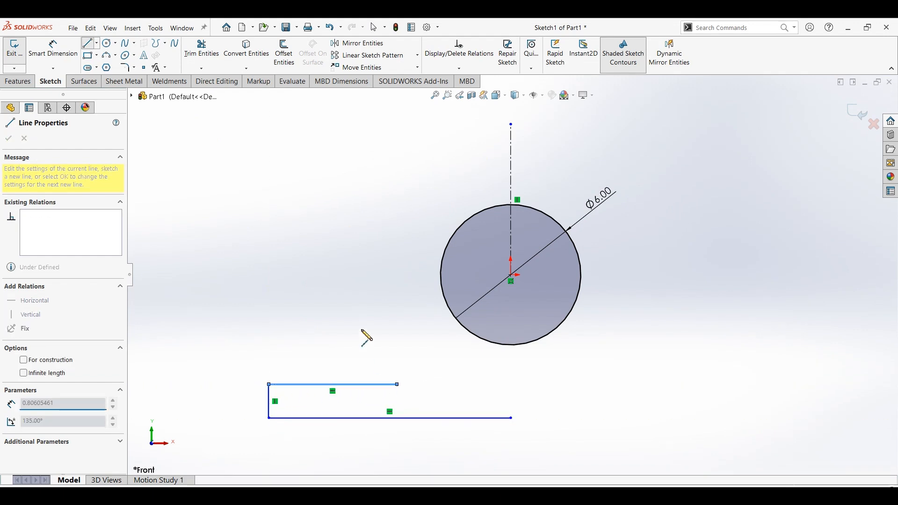
click(305, 253)
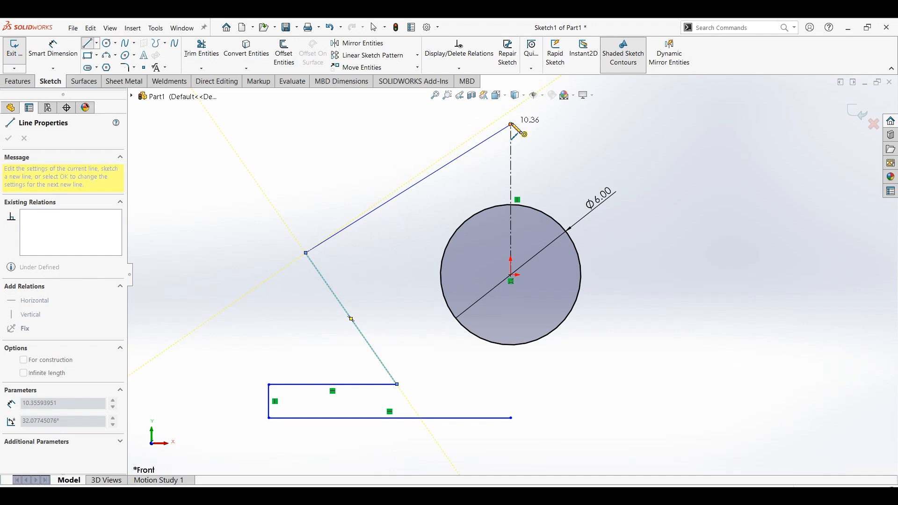
click(511, 124)
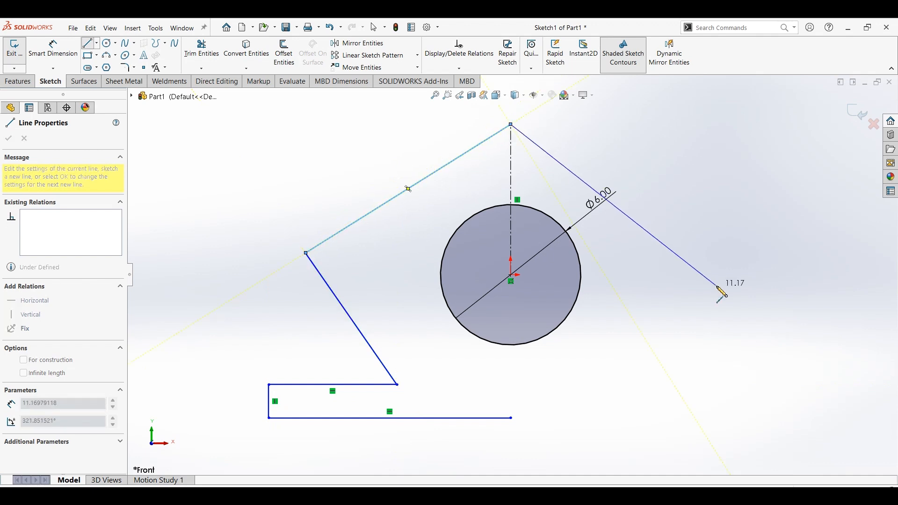
key(Escape)
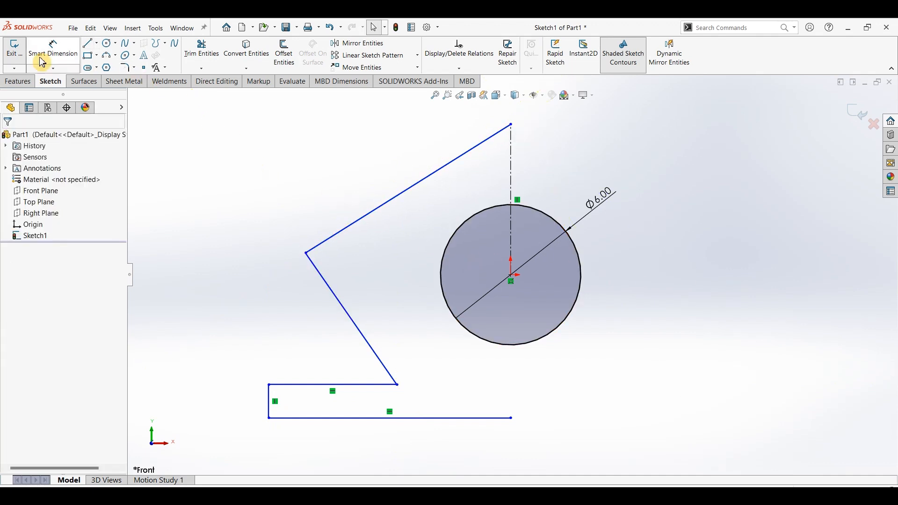
Step: Dimension the profile's overall height from the base line to the apex as 17 mm
click(53, 55)
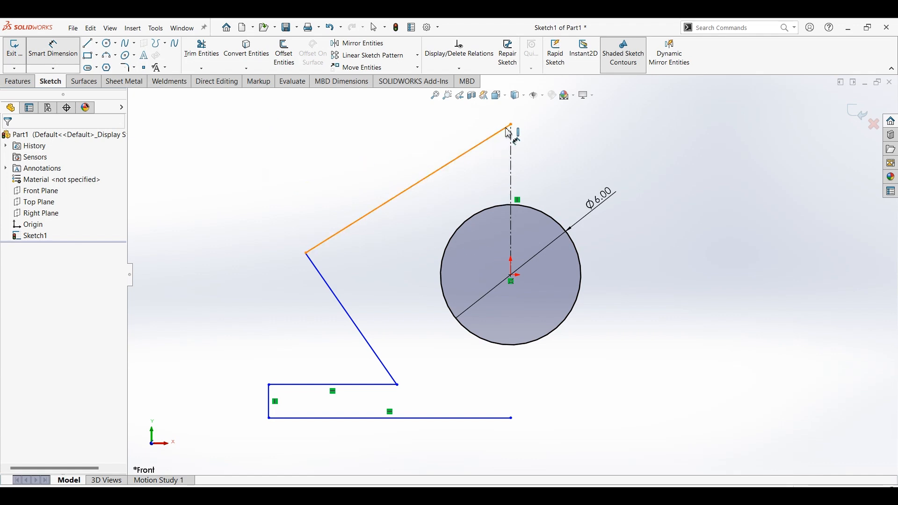
click(511, 418)
click(672, 263)
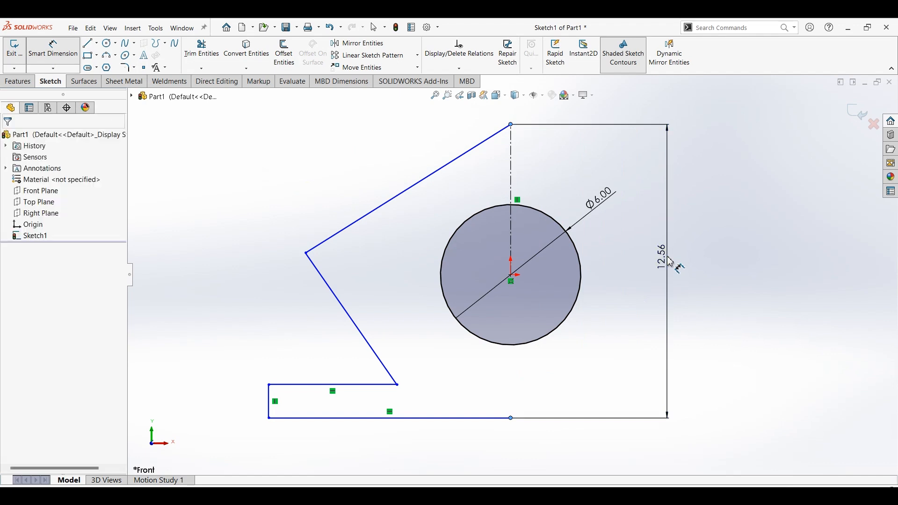
text(17)
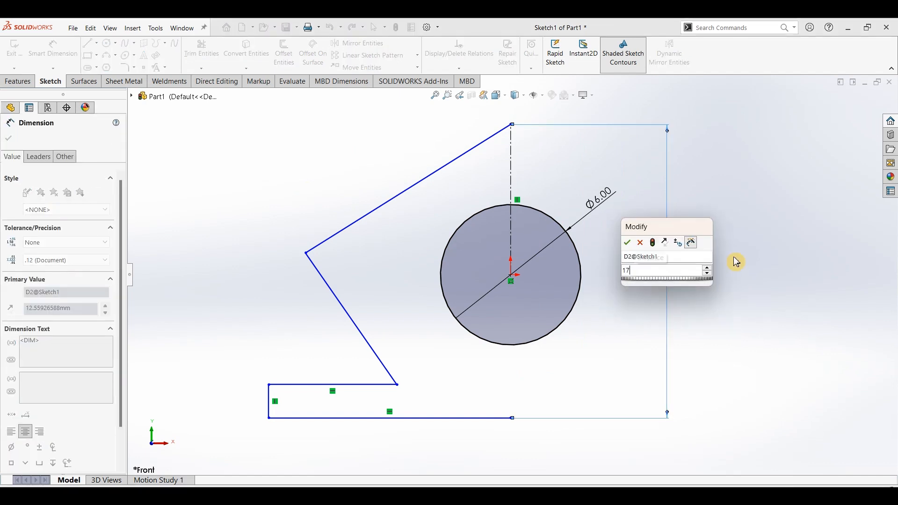
key(Return)
scroll(621, 347, up, 3)
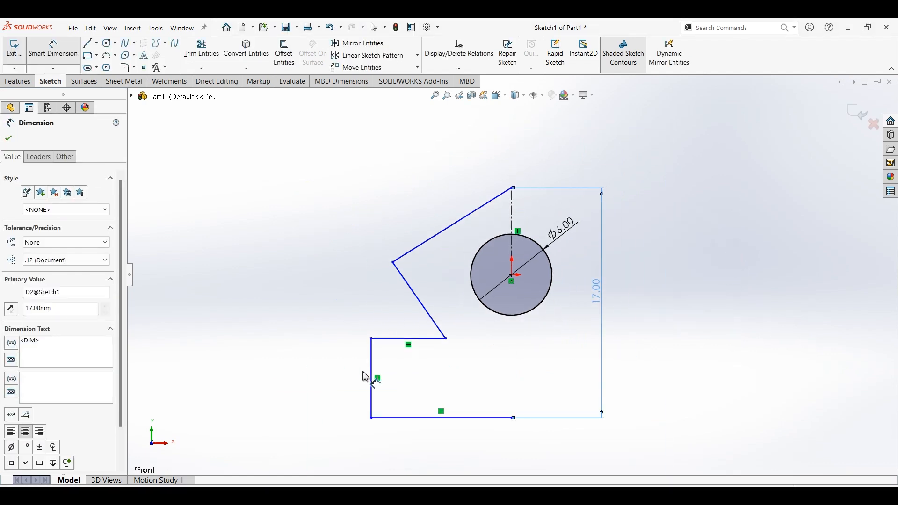
Step: Dimension the short vertical edge at the profile's foot to 3 mm
click(370, 376)
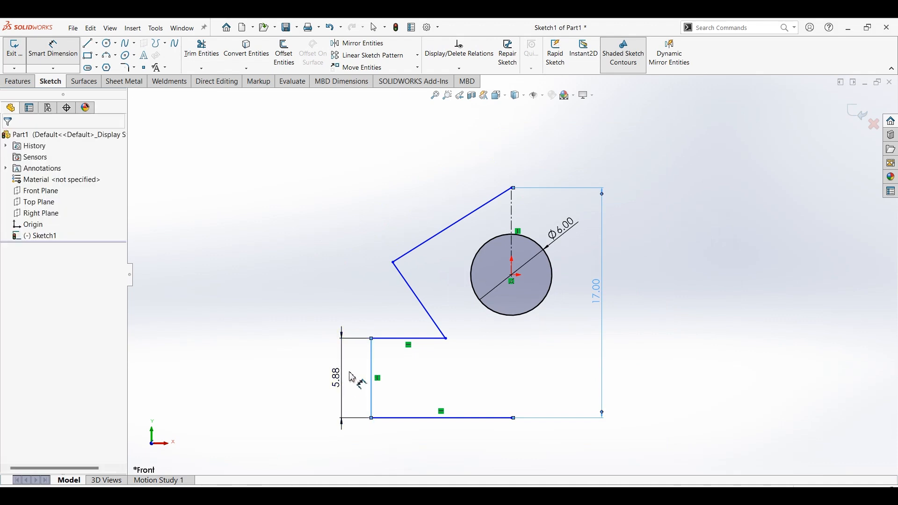
click(351, 376)
text(3)
key(Return)
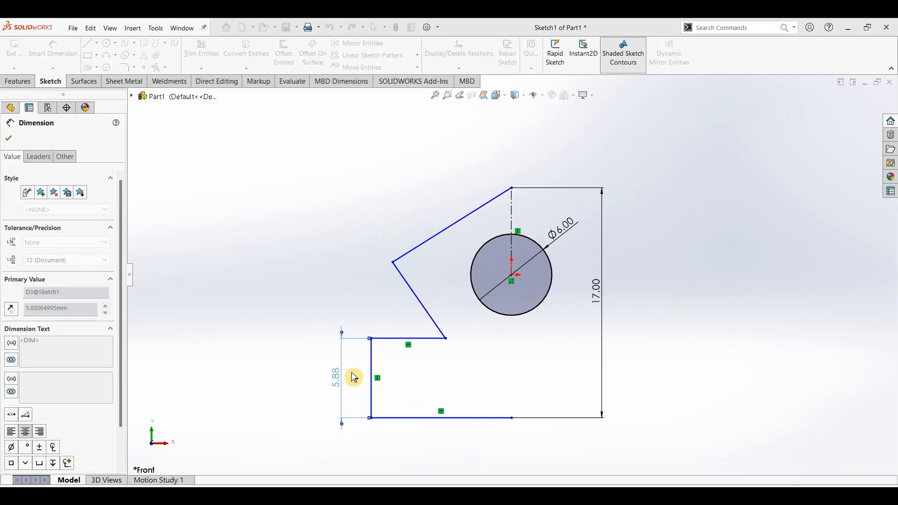
click(514, 280)
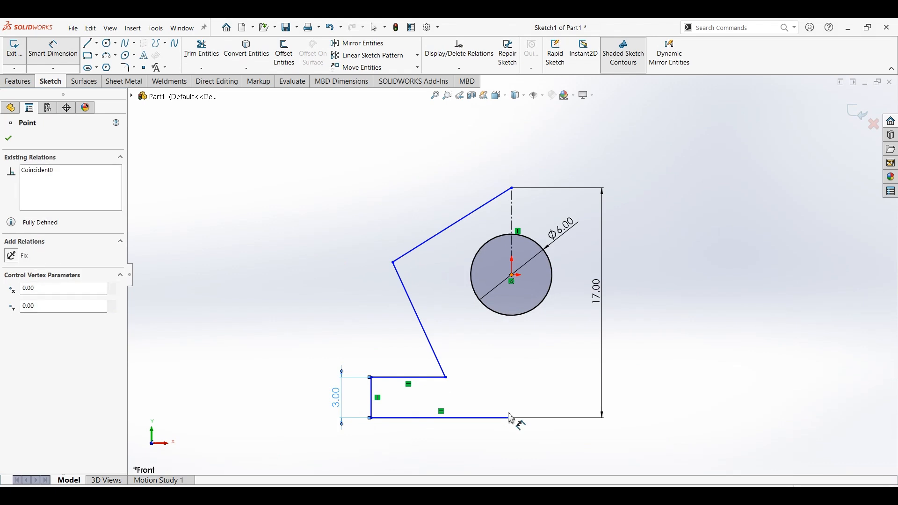
click(476, 210)
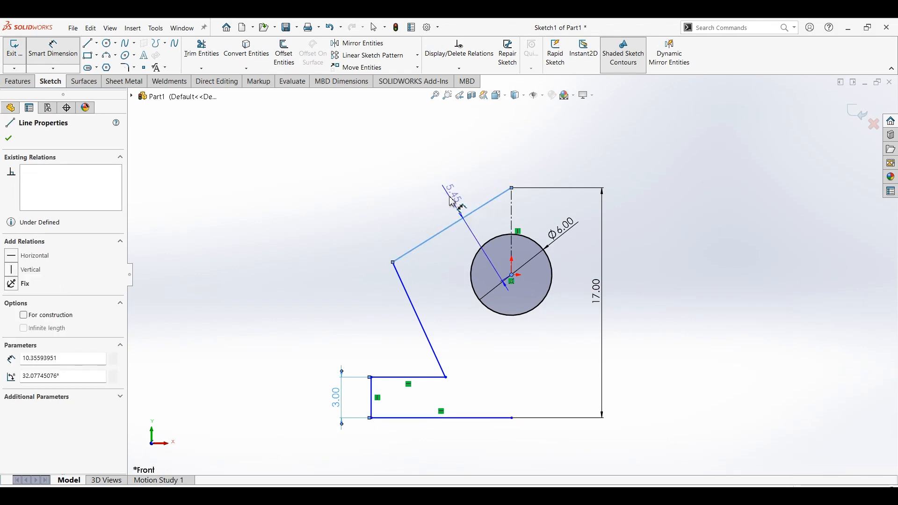
key(Escape)
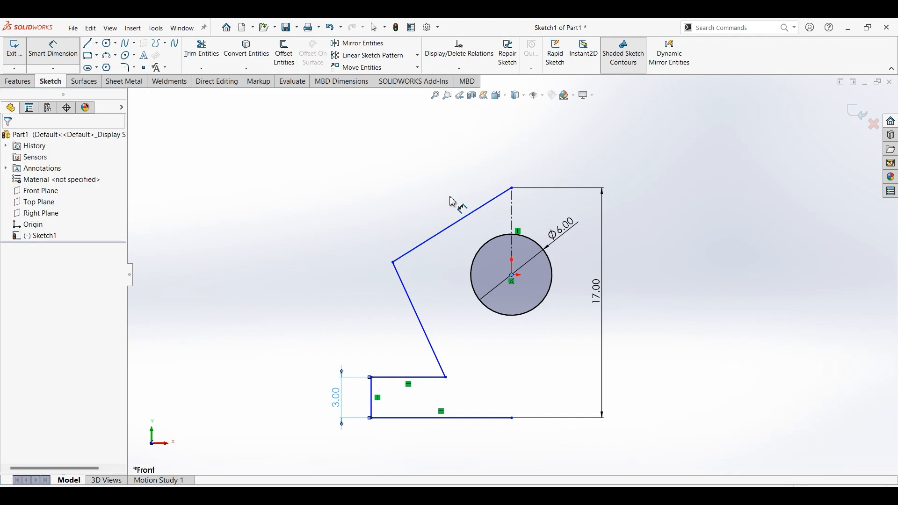
click(451, 227)
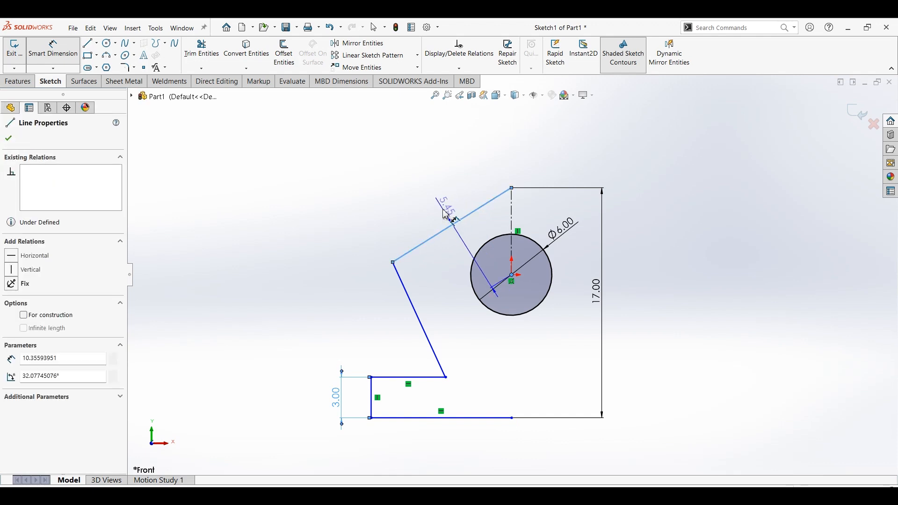
key(Escape)
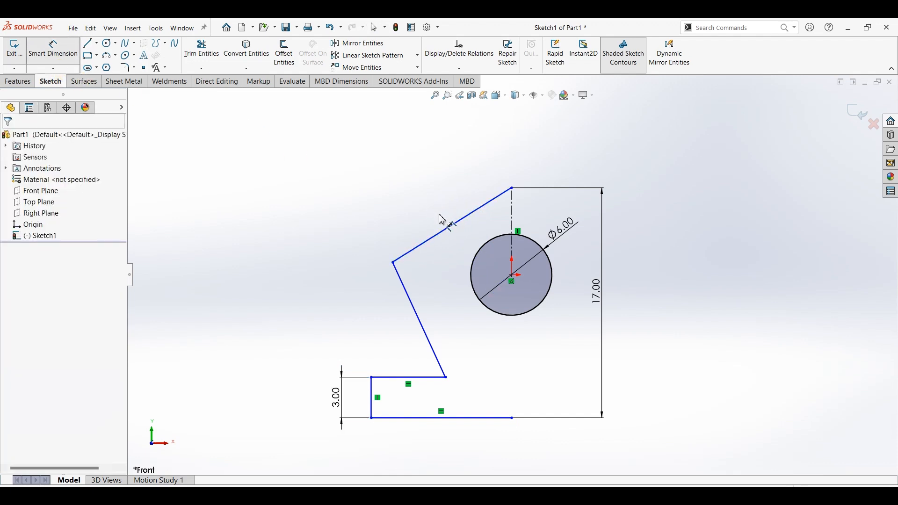
Step: Dimension the upper sloped line's length to 12.7 mm
click(451, 225)
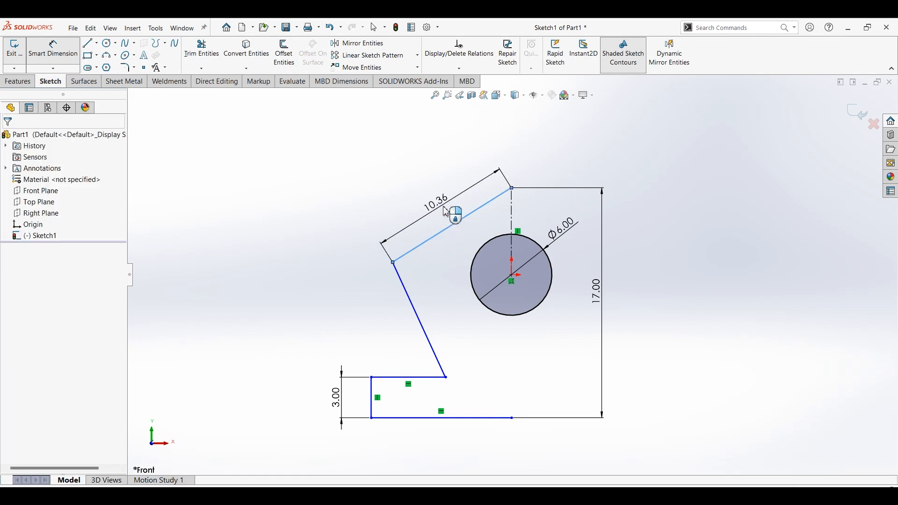
click(452, 209)
text(12.7)
key(Return)
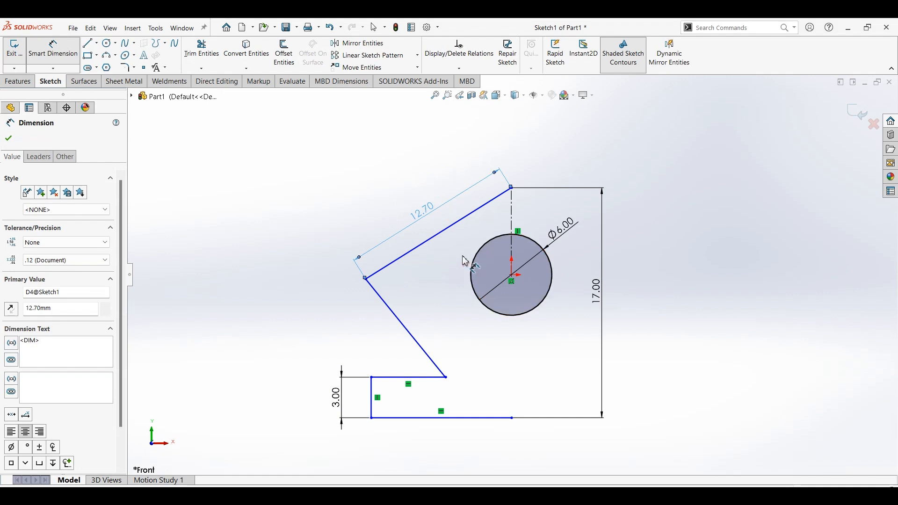
Step: Draw a horizontal centerline from the profile's apex outward above the sloped line
click(96, 43)
click(103, 68)
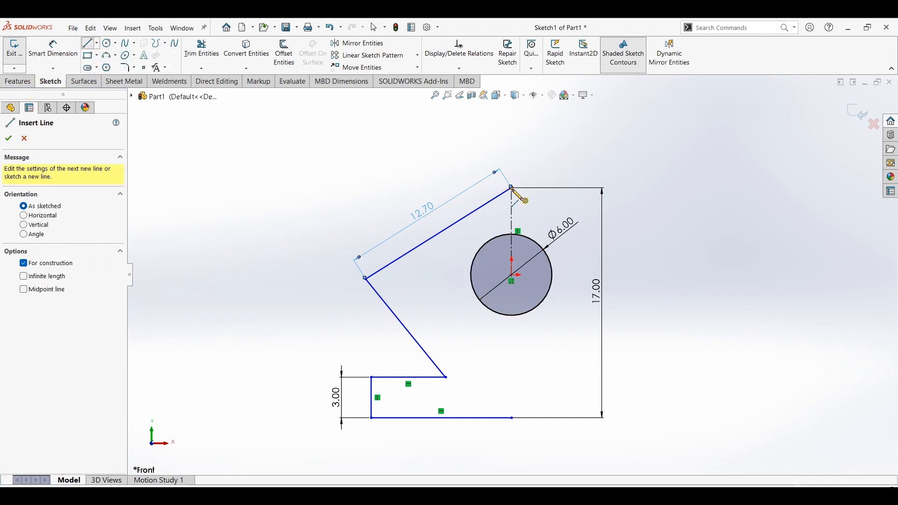
click(512, 188)
click(382, 187)
key(Escape)
Step: Dimension the angle between the horizontal centerline and the upper sloped line as 30°
click(53, 49)
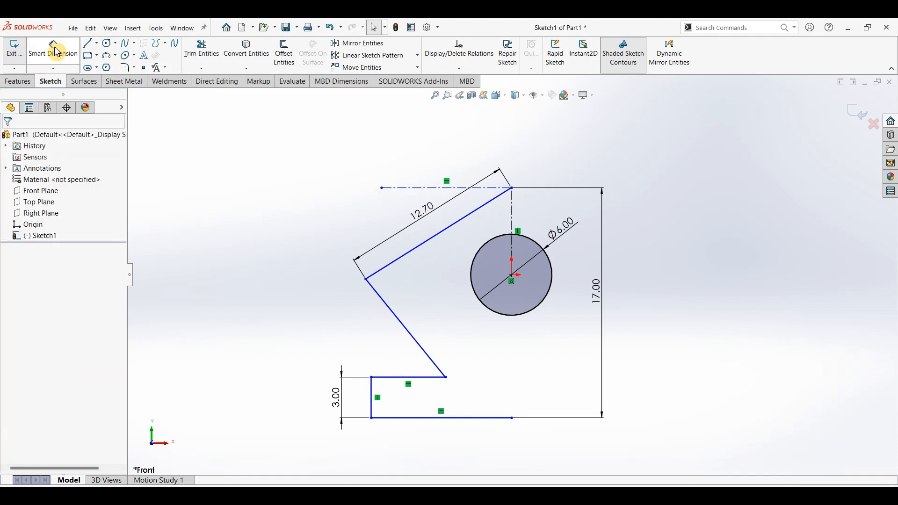
click(430, 188)
click(421, 244)
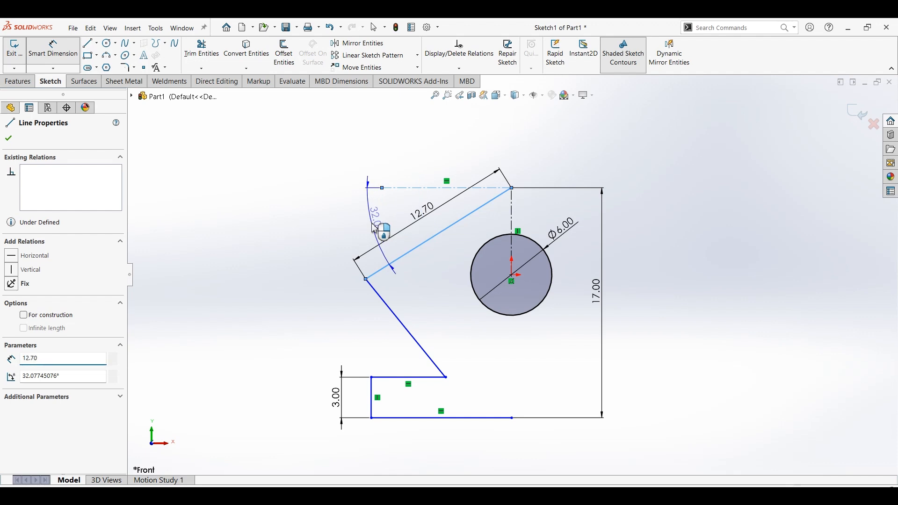
click(374, 229)
click(395, 229)
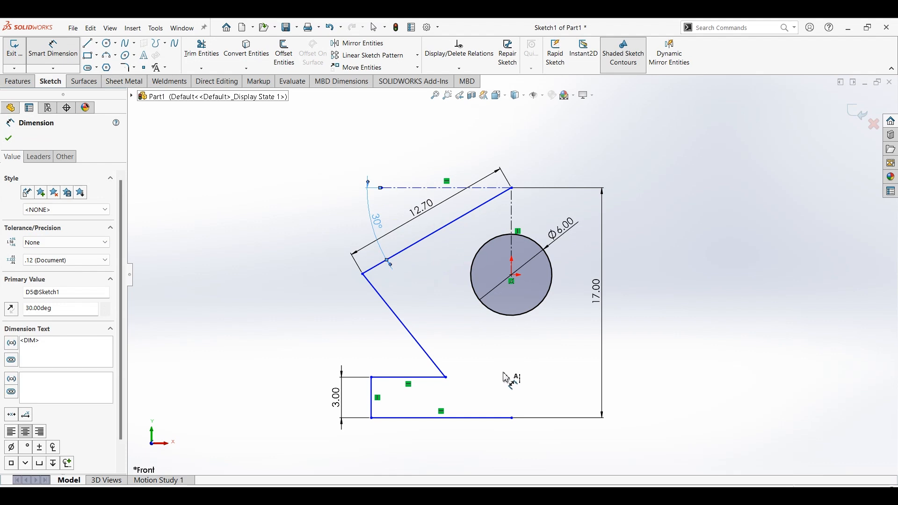
Step: Dimension the profile's bottom horizontal line to 11 mm
click(449, 419)
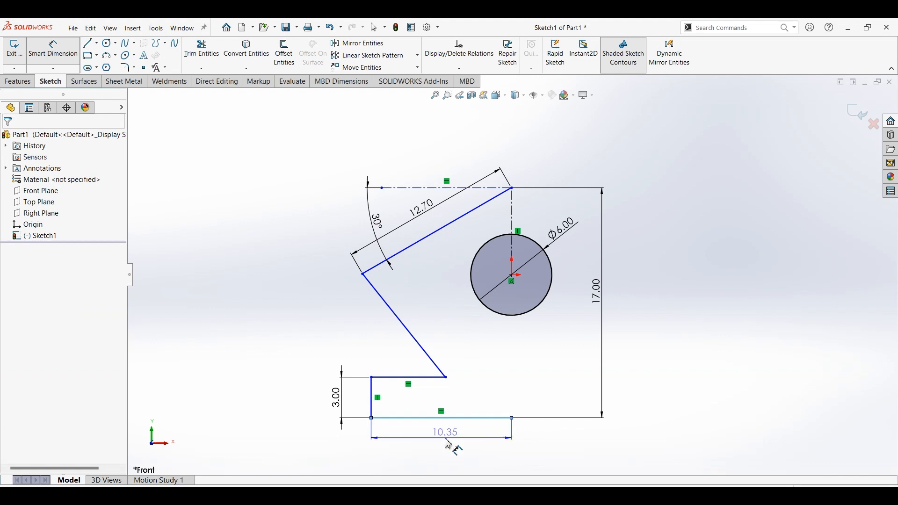
click(450, 442)
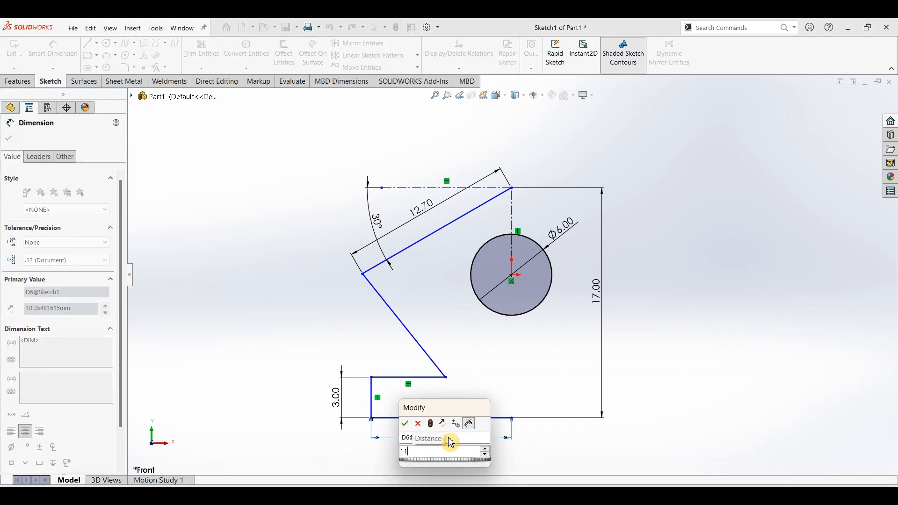
key(Return)
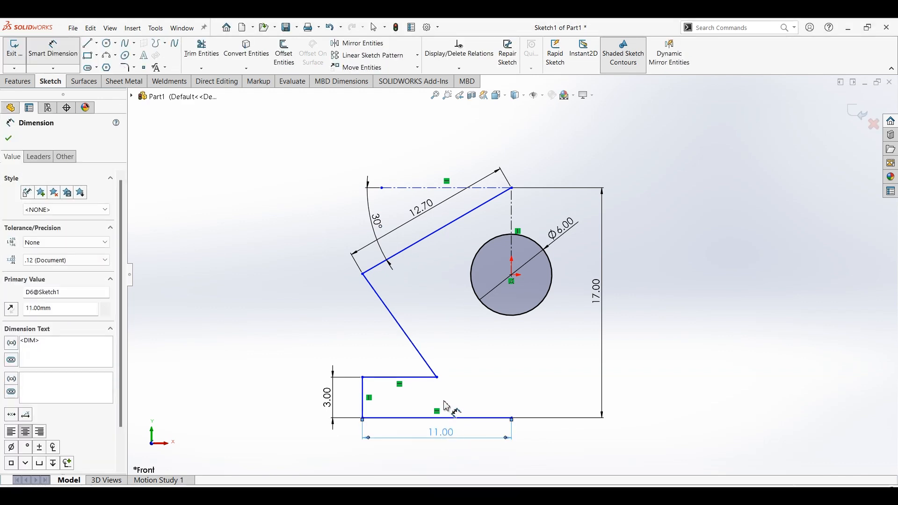
Step: Dimension the vertical distance from the circle's center to the inner end of the bottom line as 7.5 mm
click(513, 281)
click(513, 419)
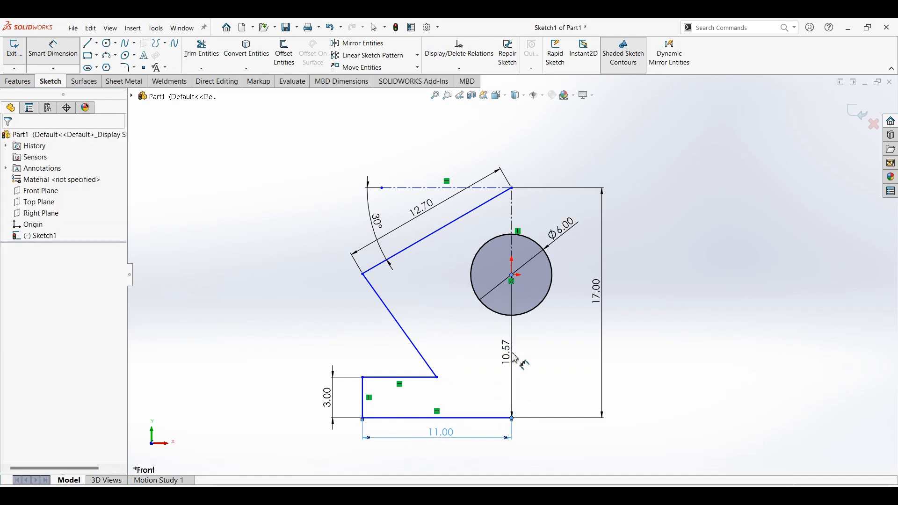
click(516, 359)
text(10)
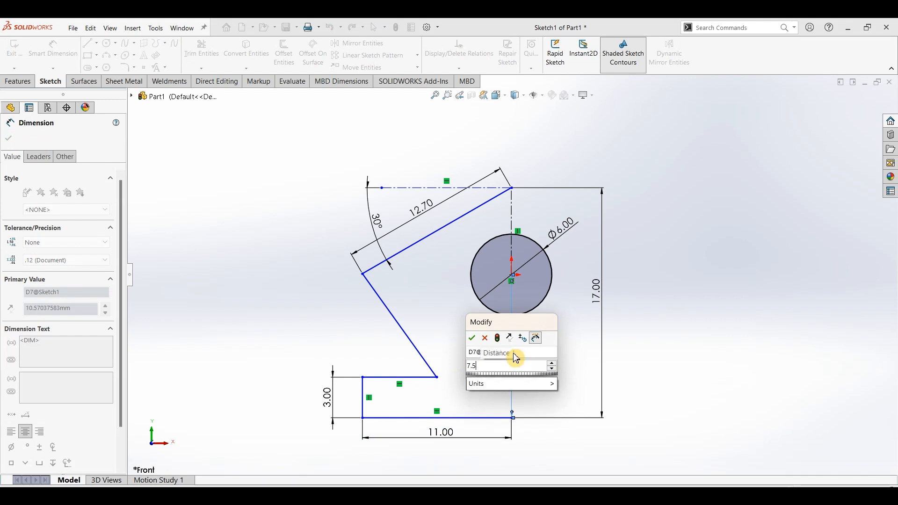
key(Return)
click(515, 357)
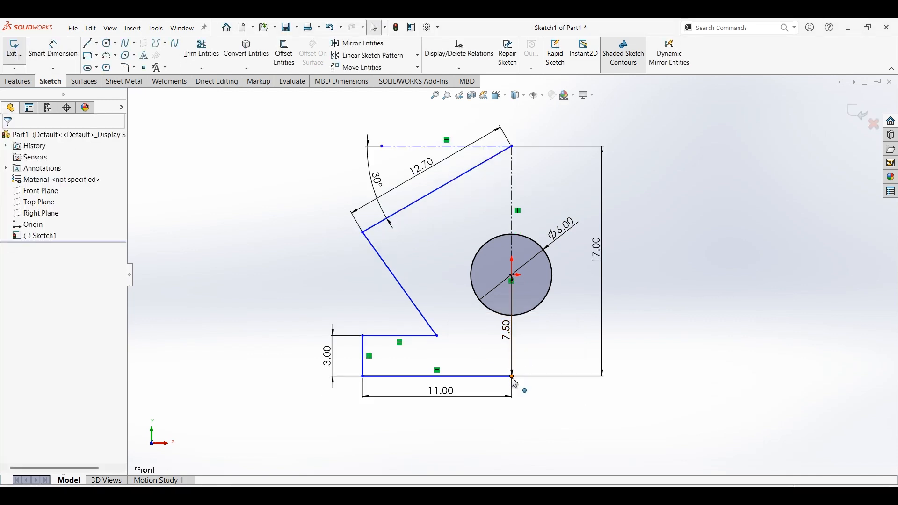
Step: Apply a Vertical relation to the bottom line's inner endpoint, the origin and the profile's apex
click(512, 376)
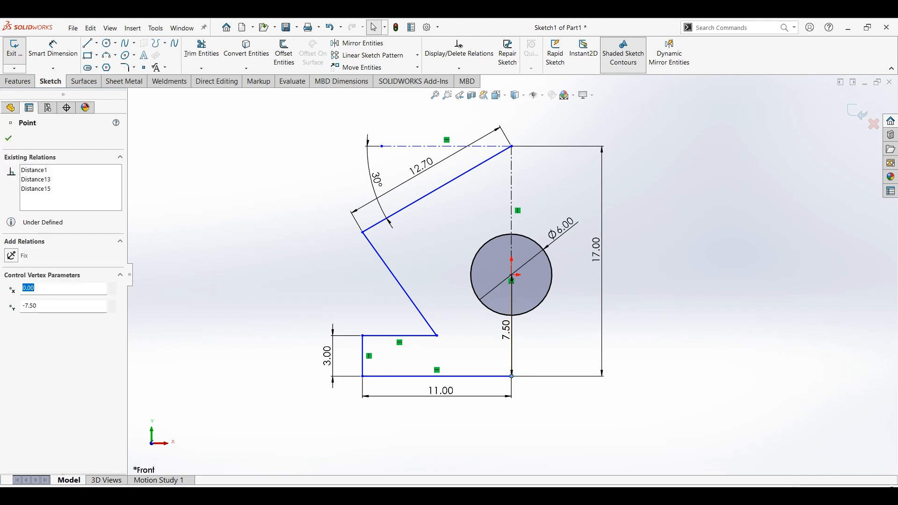
ctrl+click(513, 279)
ctrl+click(512, 147)
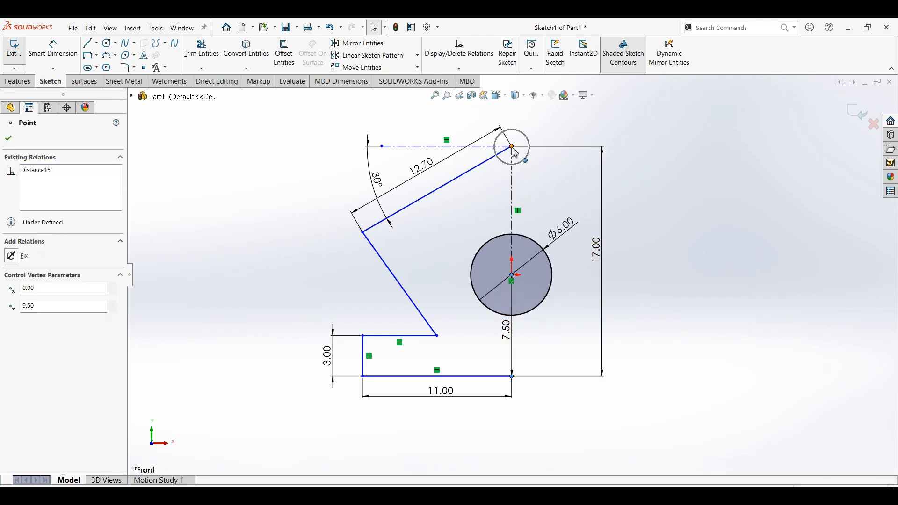
click(554, 107)
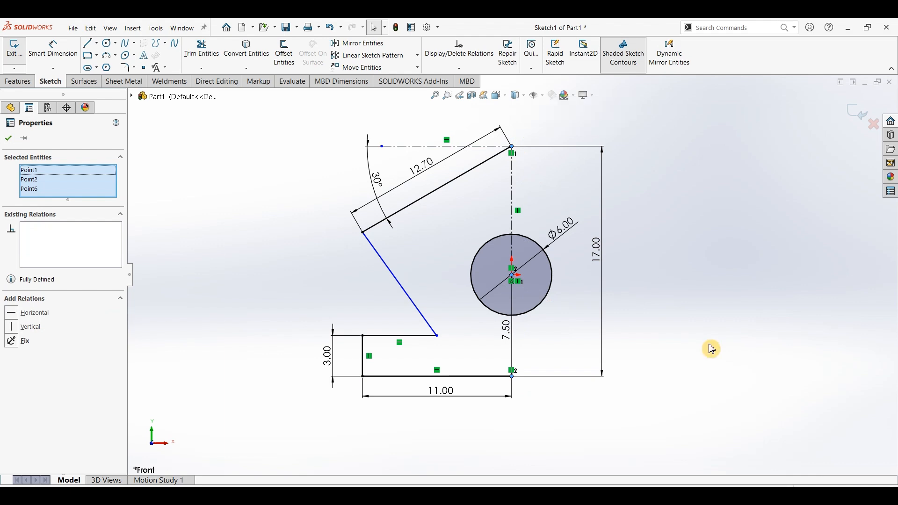
click(689, 329)
click(423, 243)
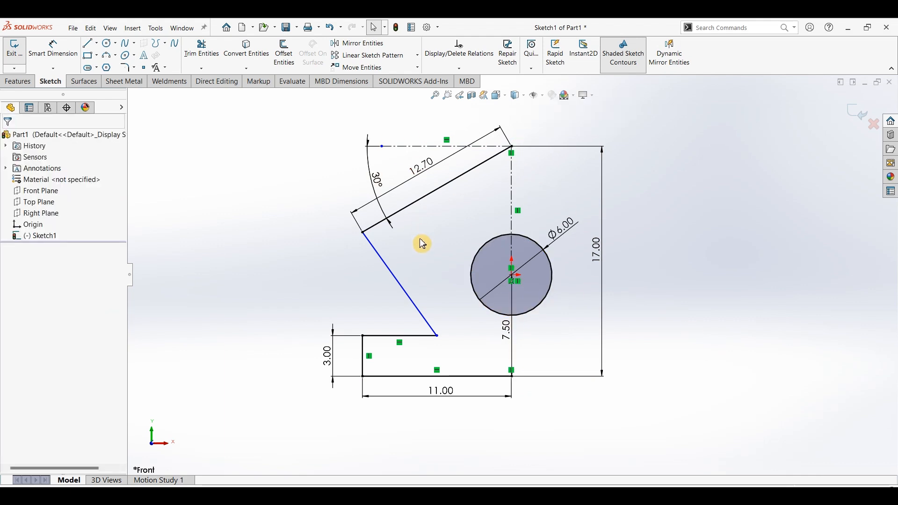
Step: Add a 2 mm sketch fillet at the inner corner between the lower sloped line and the foot's upper edge
click(127, 67)
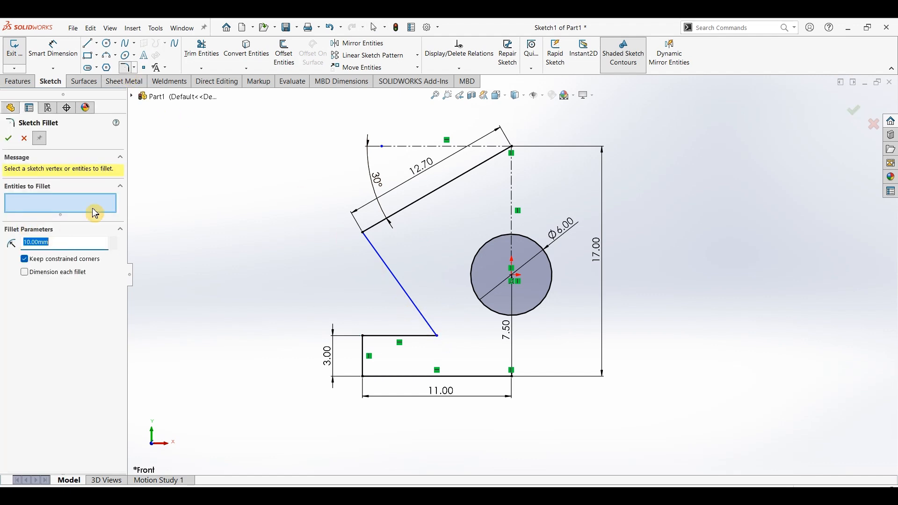
click(440, 338)
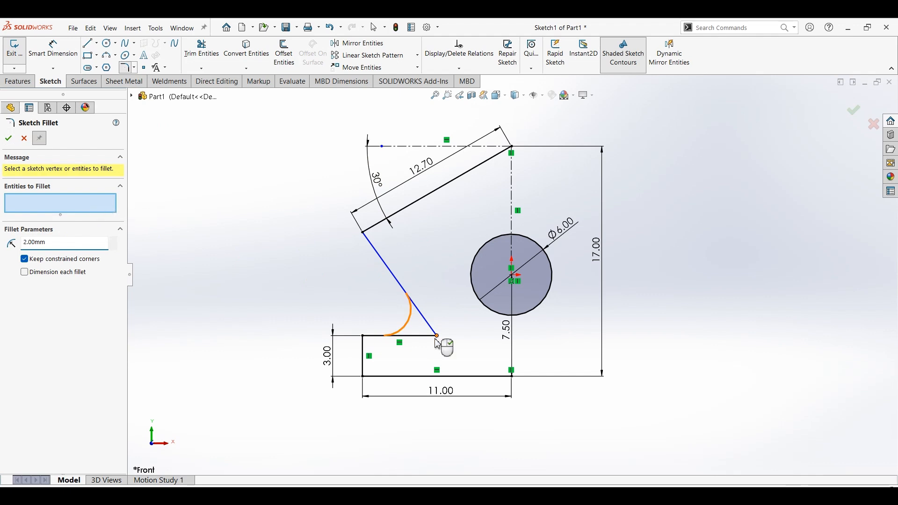
click(10, 139)
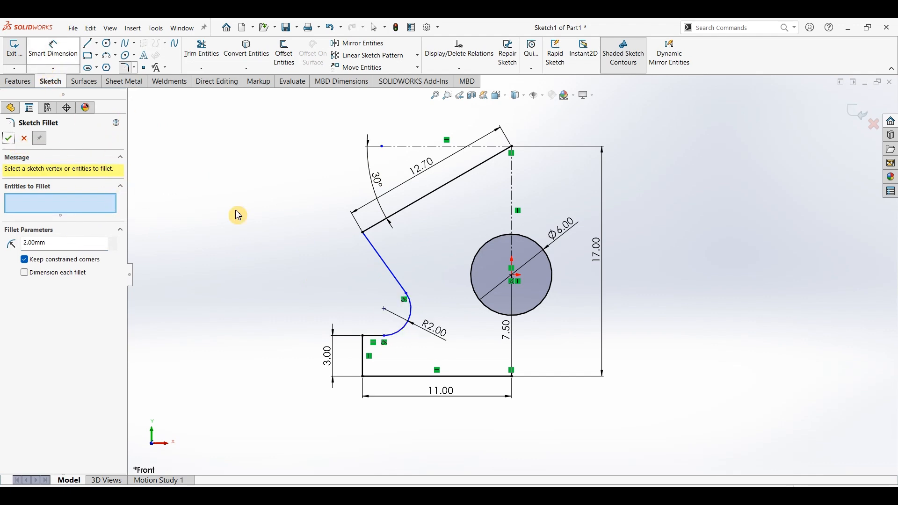
key(Escape)
Step: Dimension the horizontal distance between the fillet arc's center and the foot's short vertical edge as 1 mm
click(385, 309)
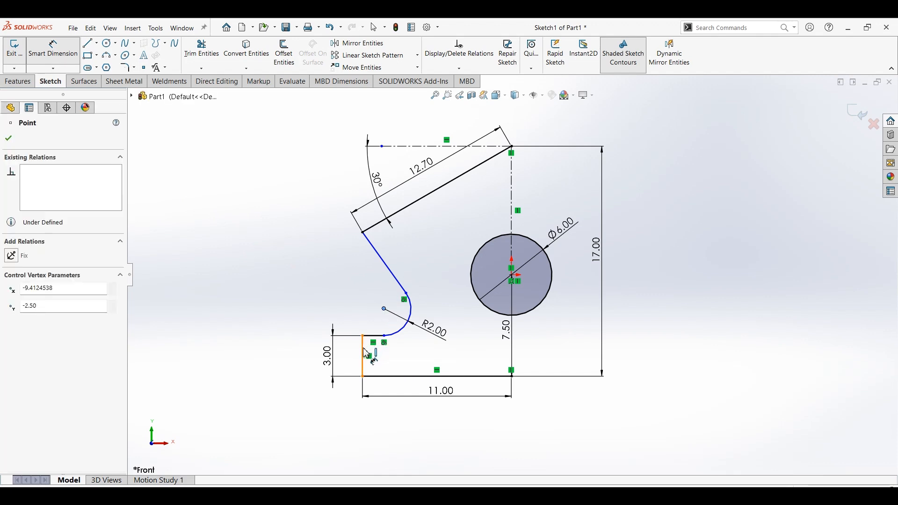
click(364, 354)
key(Escape)
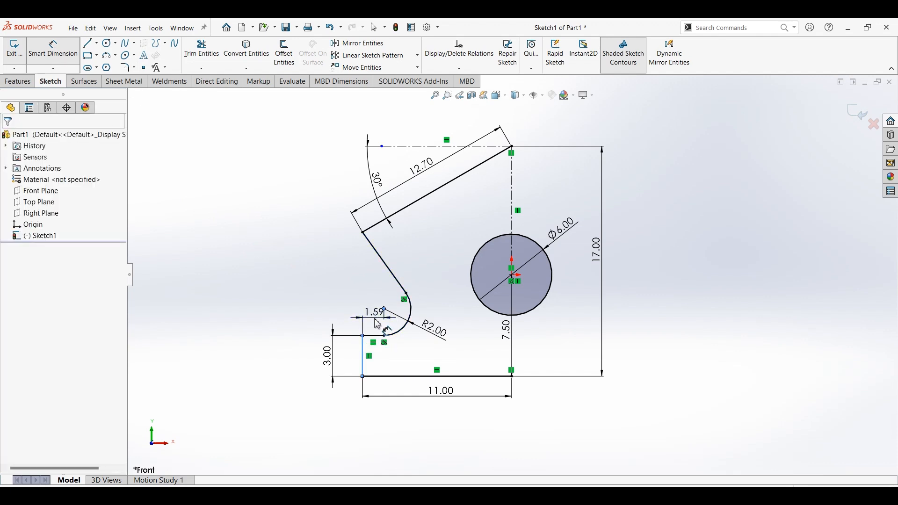
double_click(377, 322)
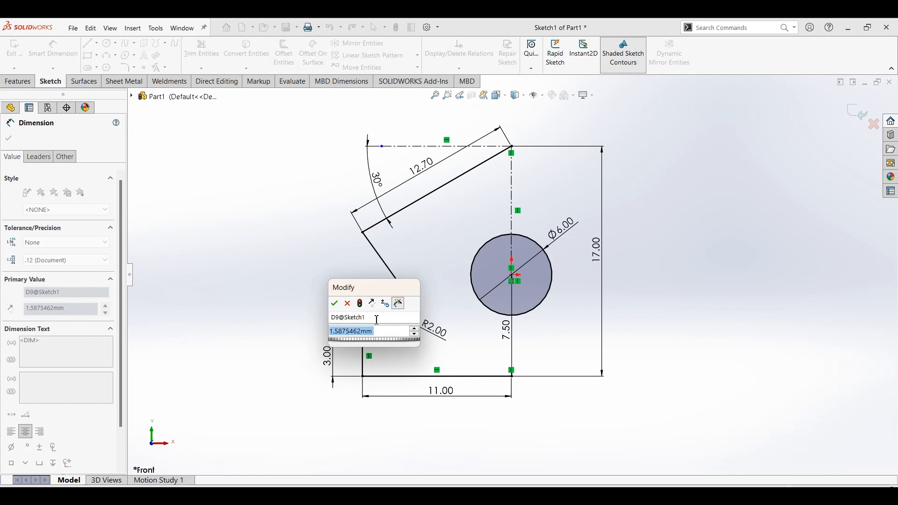
text(1)
key(Return)
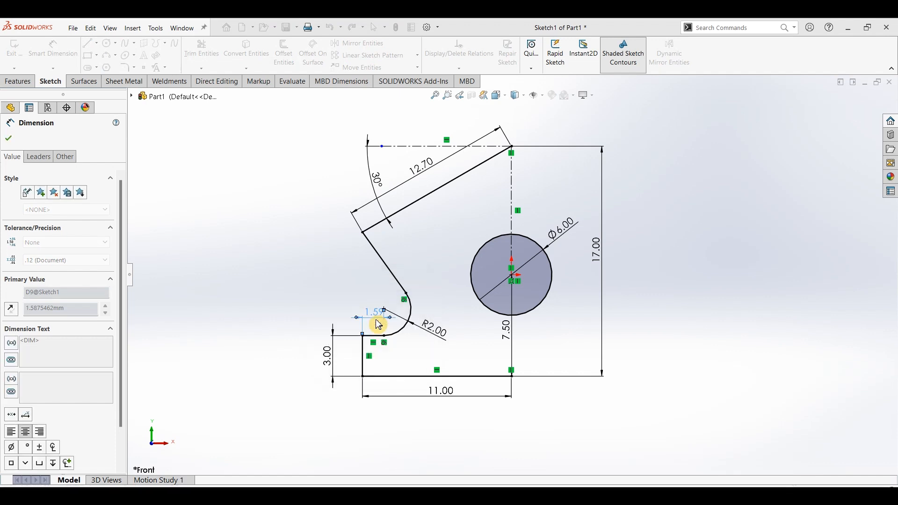
key(Escape)
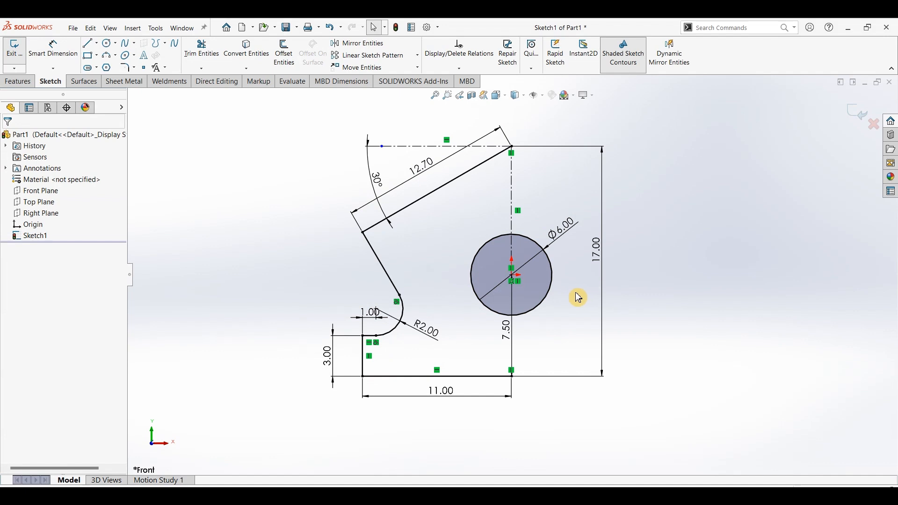
Step: Mirror all sketch entities except the circle about the vertical centerline, keeping the originals
key(ctrl+a)
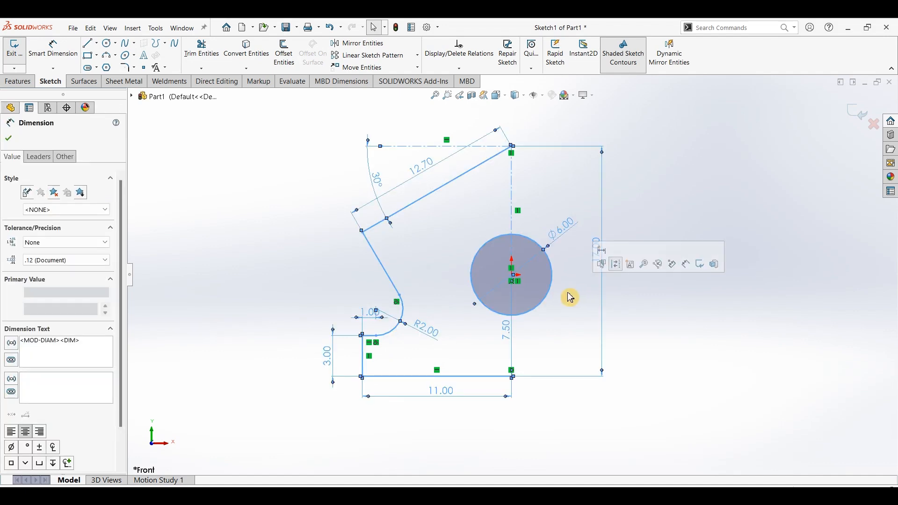
ctrl+click(551, 298)
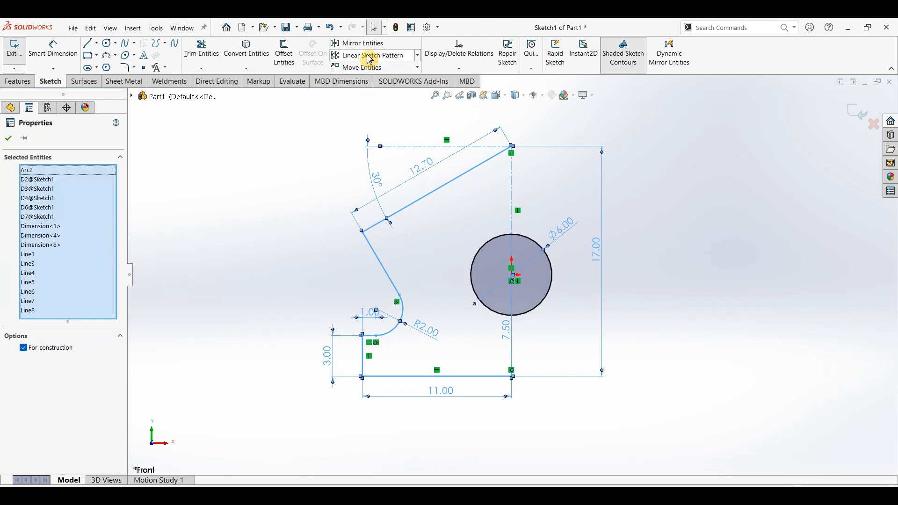
click(368, 43)
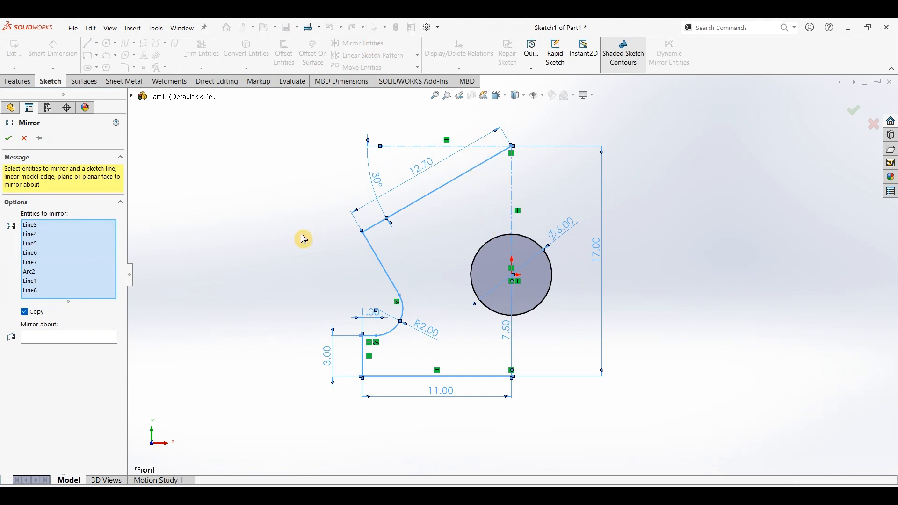
click(45, 337)
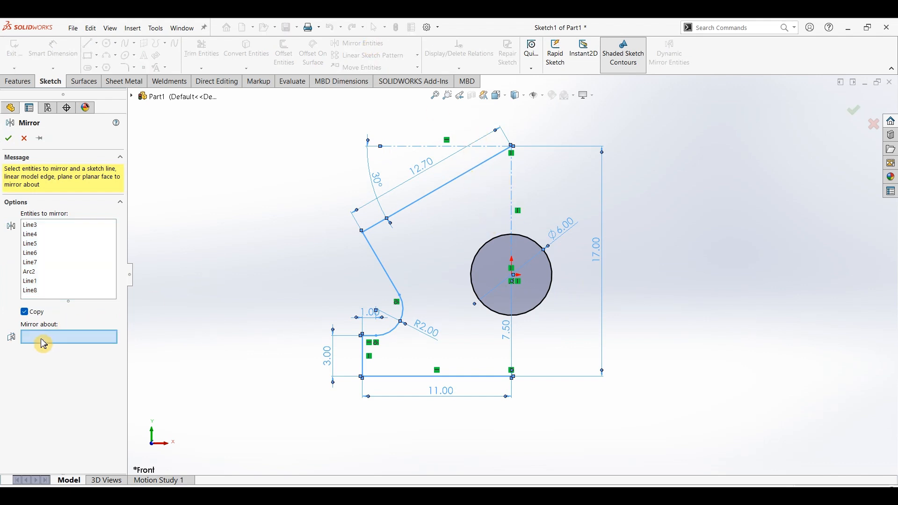
click(512, 195)
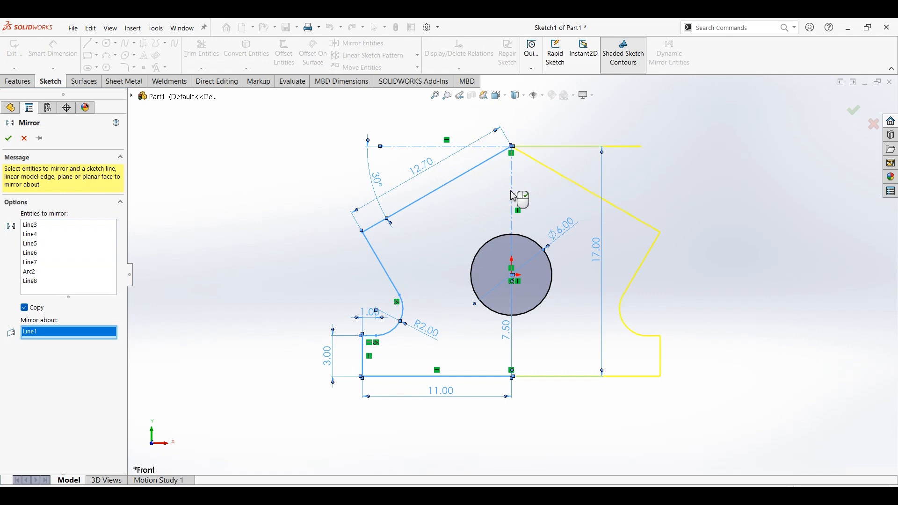
click(16, 142)
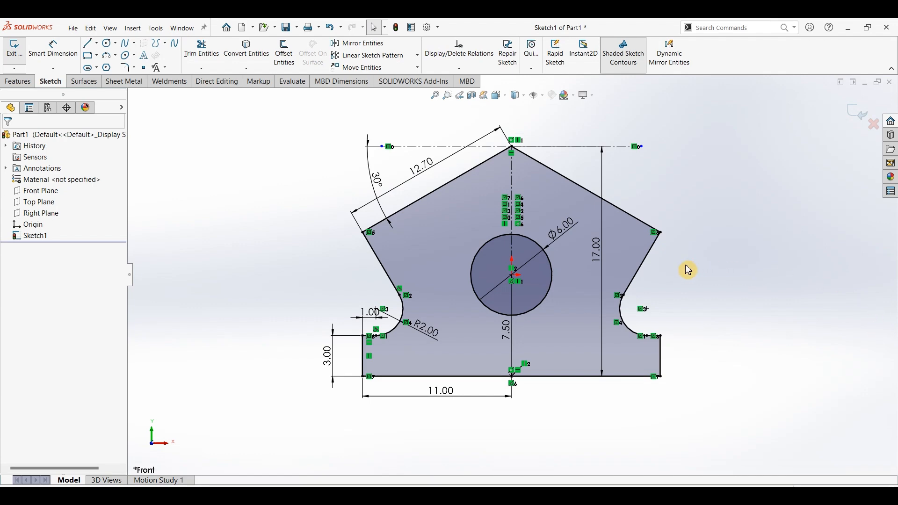
Step: Extrude the closed profile with its circular hole 15 mm using the Mid Plane end condition
click(29, 81)
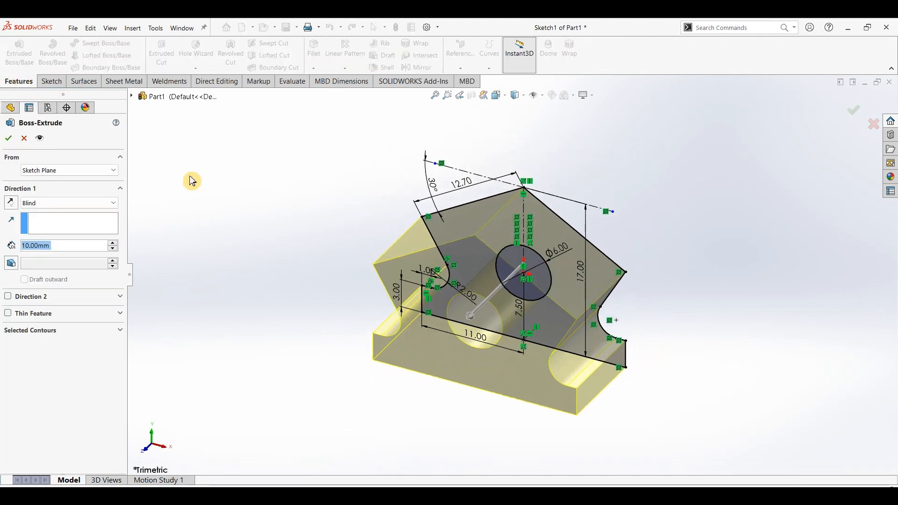
click(114, 203)
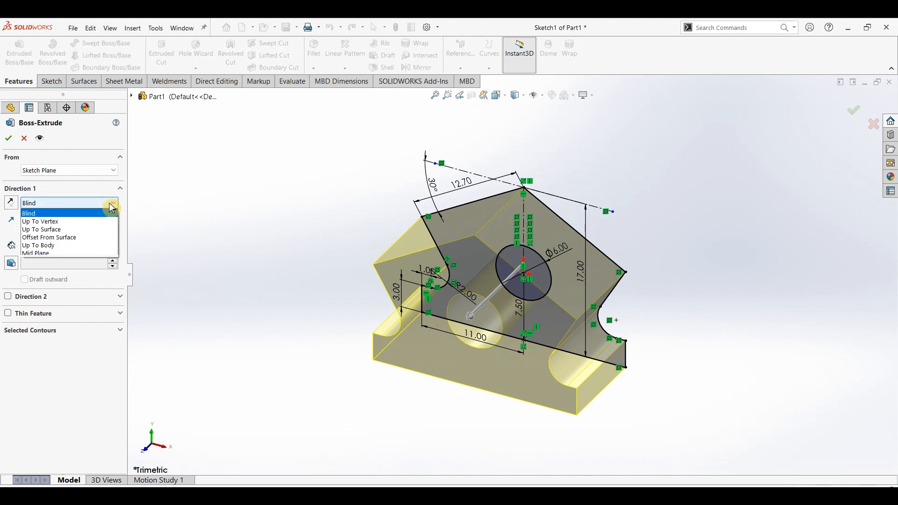
click(70, 252)
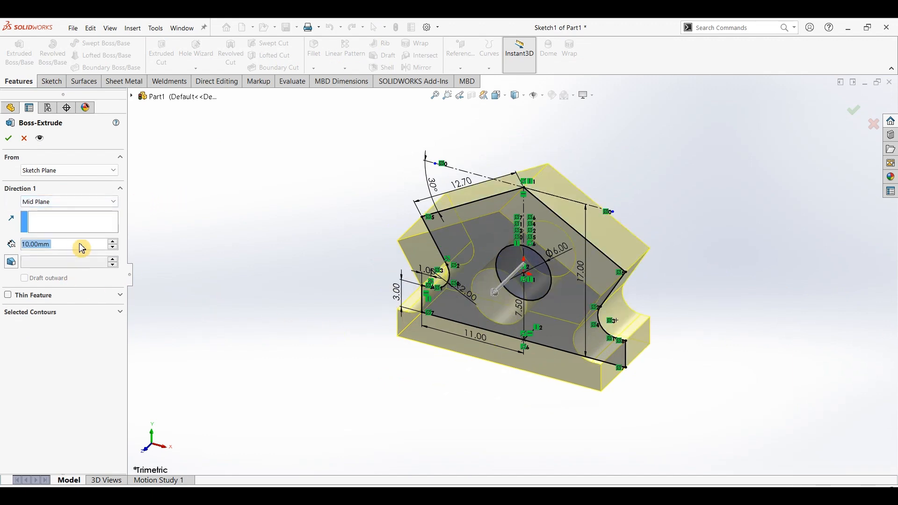
text(15)
key(Return)
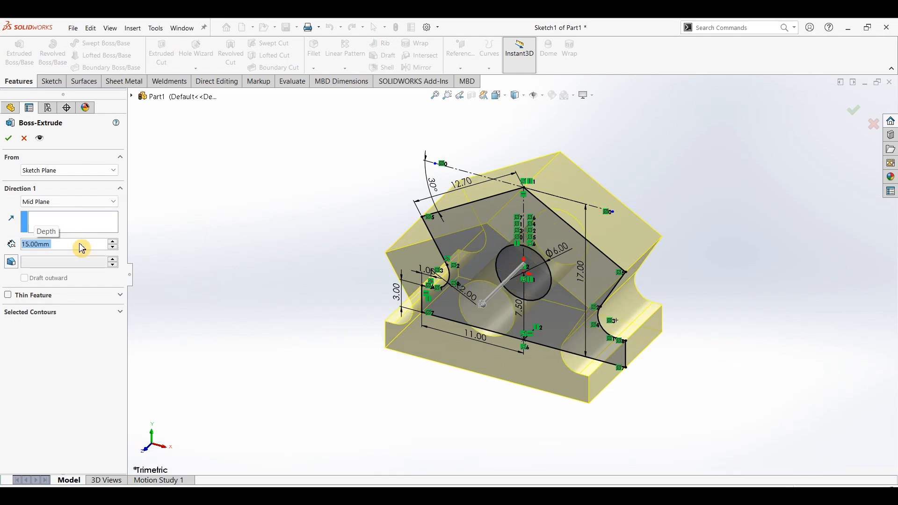
click(8, 138)
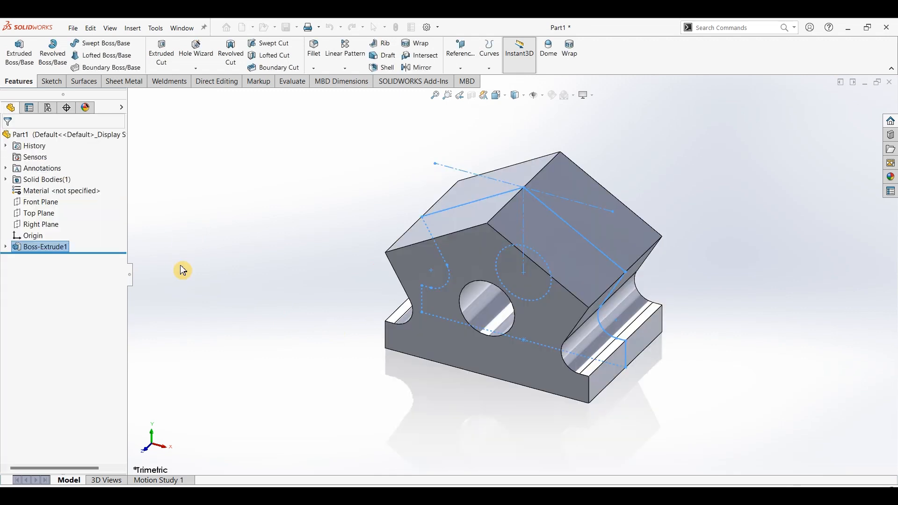
click(182, 271)
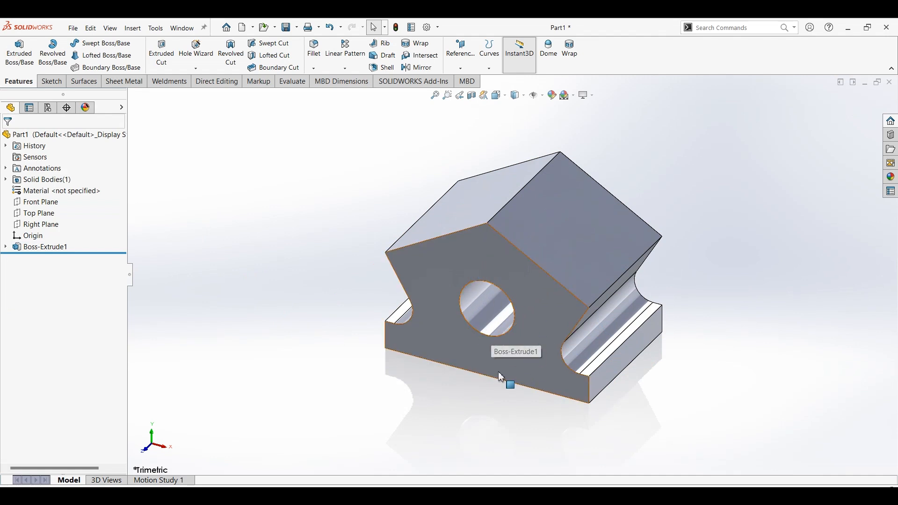
Step: Start a sketch on the part's front face and draw an origin-centered circle about 5.44 mm in radius around the hole
click(474, 227)
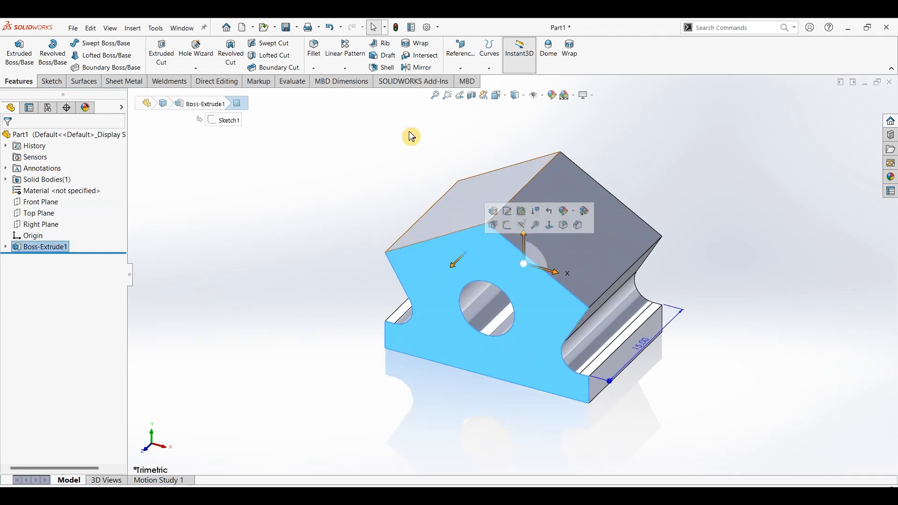
click(52, 81)
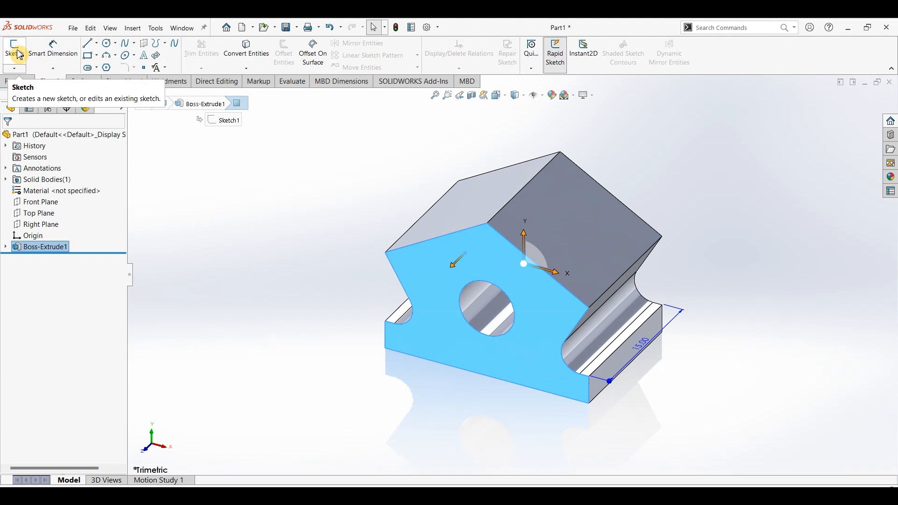
click(19, 55)
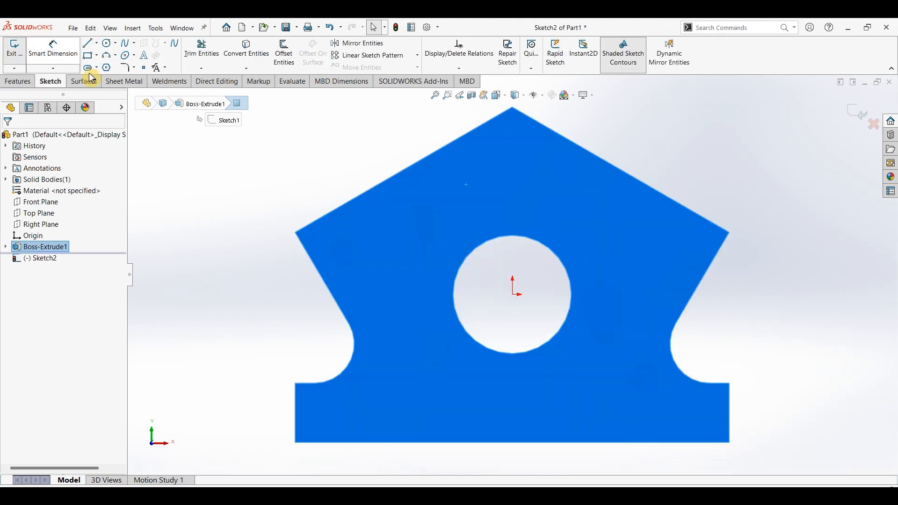
click(516, 302)
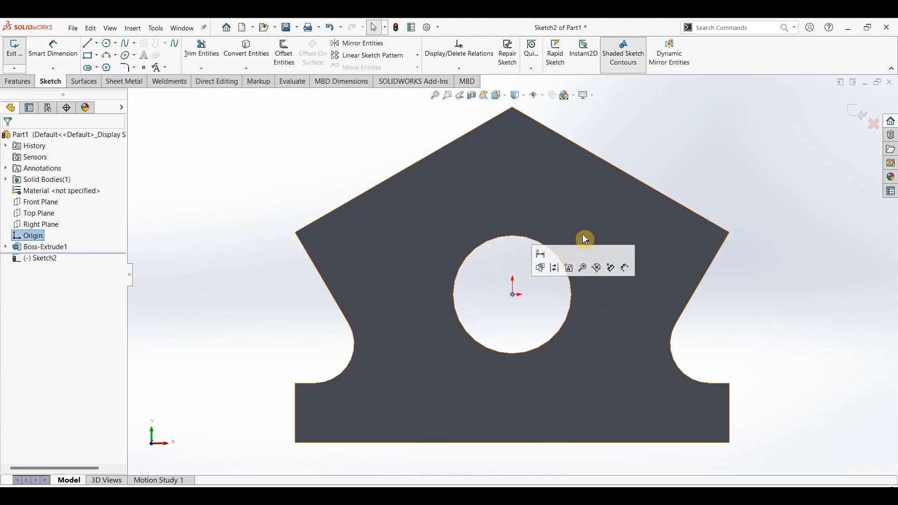
click(108, 43)
click(513, 295)
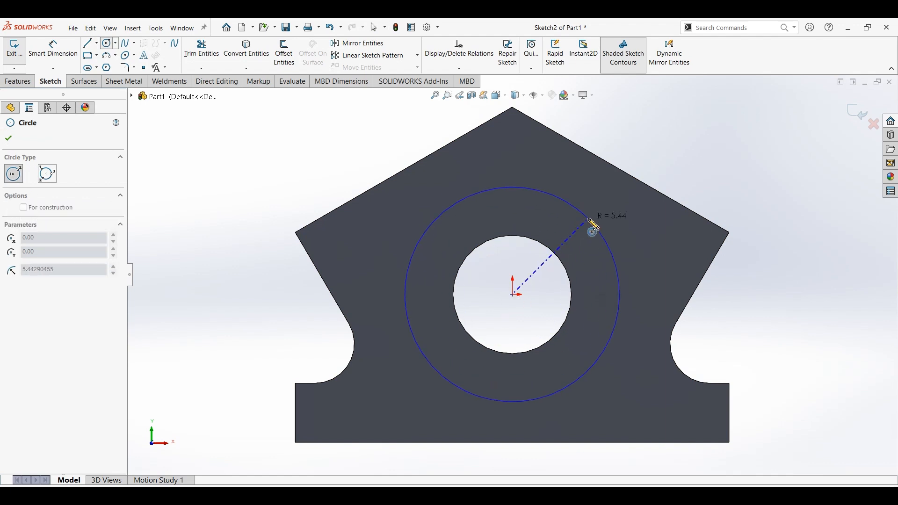
click(592, 225)
Step: Dimension the front-face circle's diameter as 12.5 mm
click(53, 49)
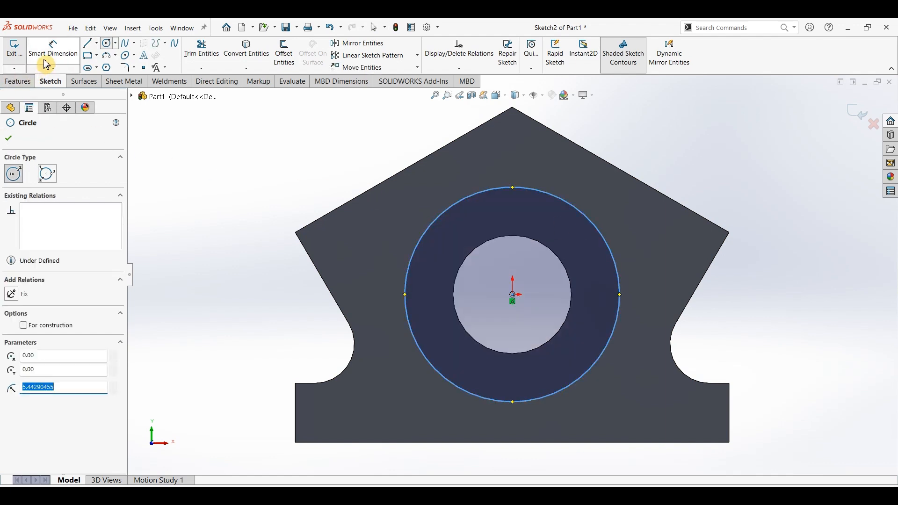
click(564, 198)
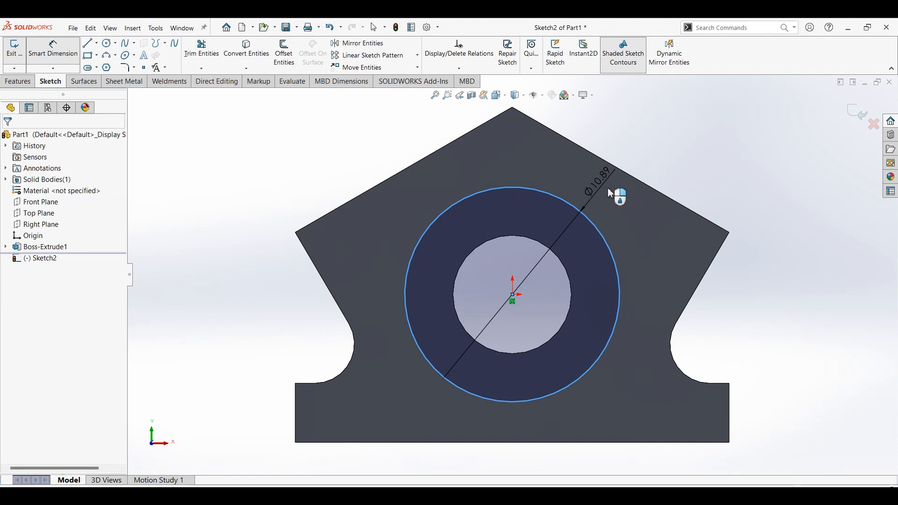
click(610, 190)
text(12.5)
key(Return)
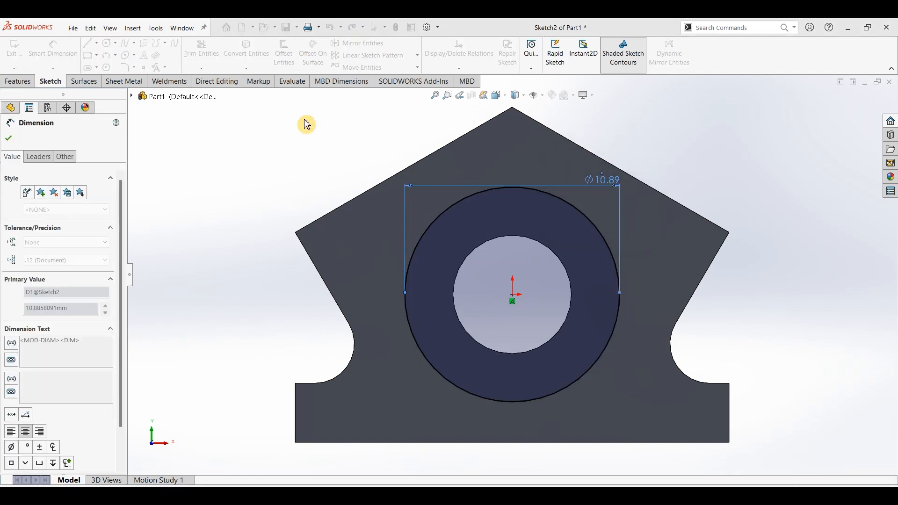
Step: Cut the 12.5 mm circle into the body with a Blind Extruded Cut 14 mm deep
click(19, 82)
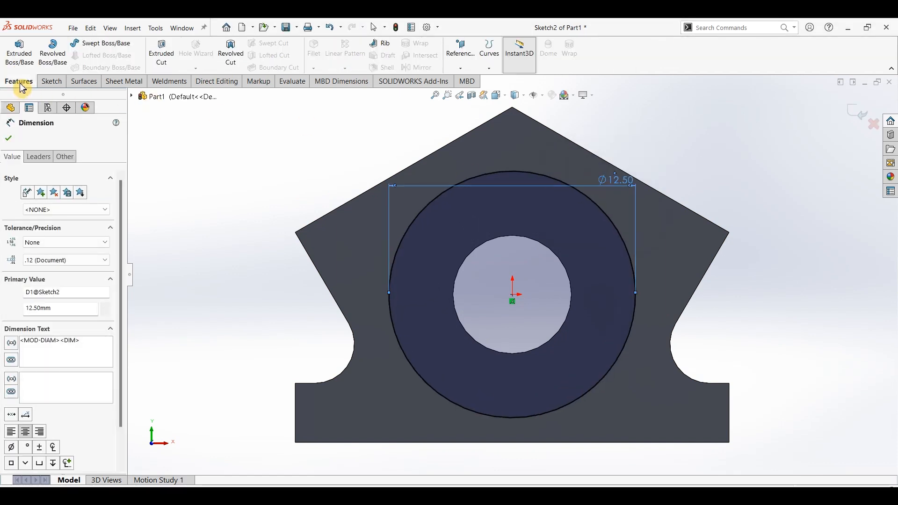
click(163, 55)
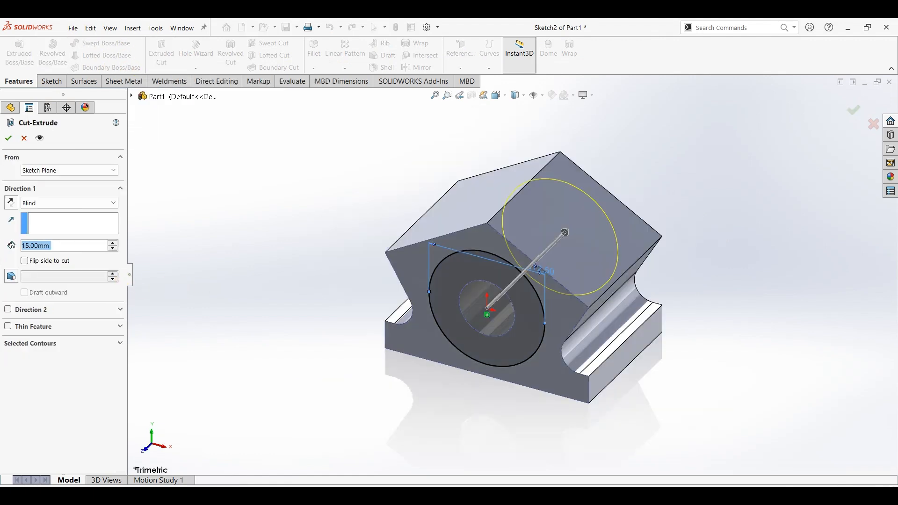
key(Return)
click(10, 138)
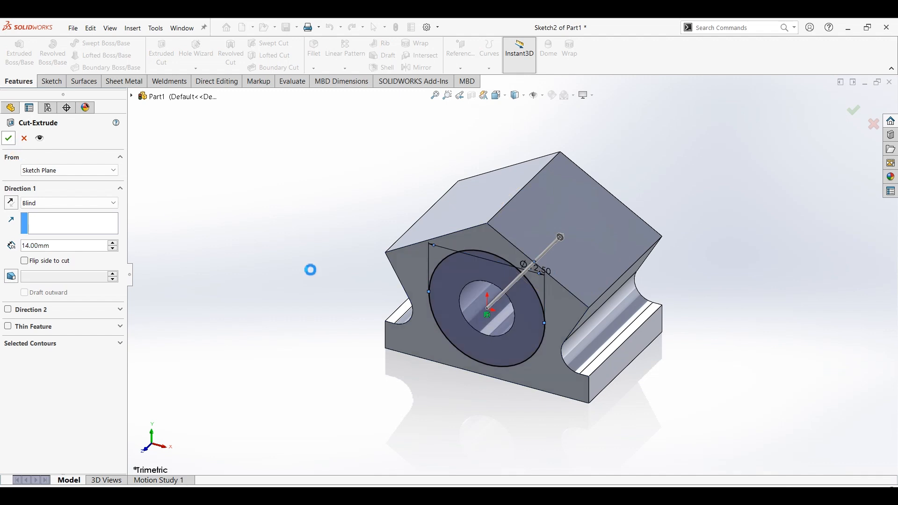
Step: Start a sketch on the part's back face and draw an origin-centered circle about 3.86 mm in radius around the hole
middle_drag(719, 272, 545, 276)
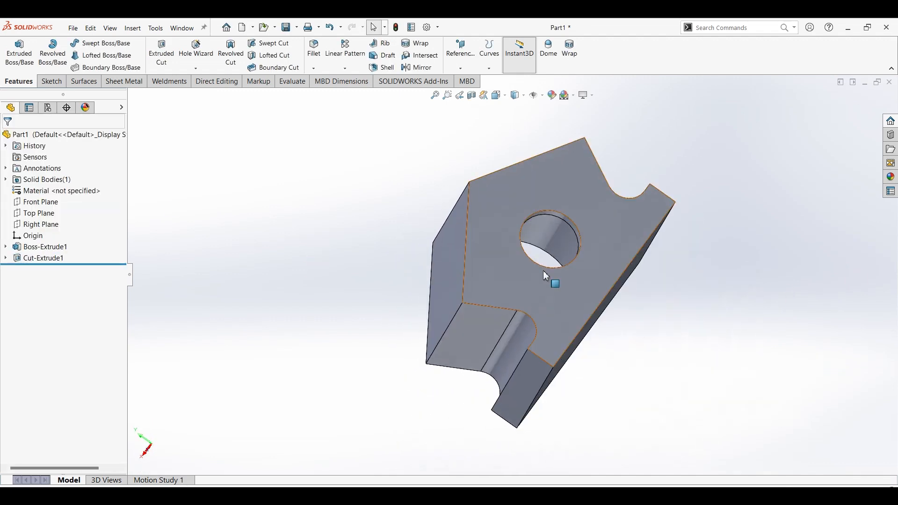
click(570, 193)
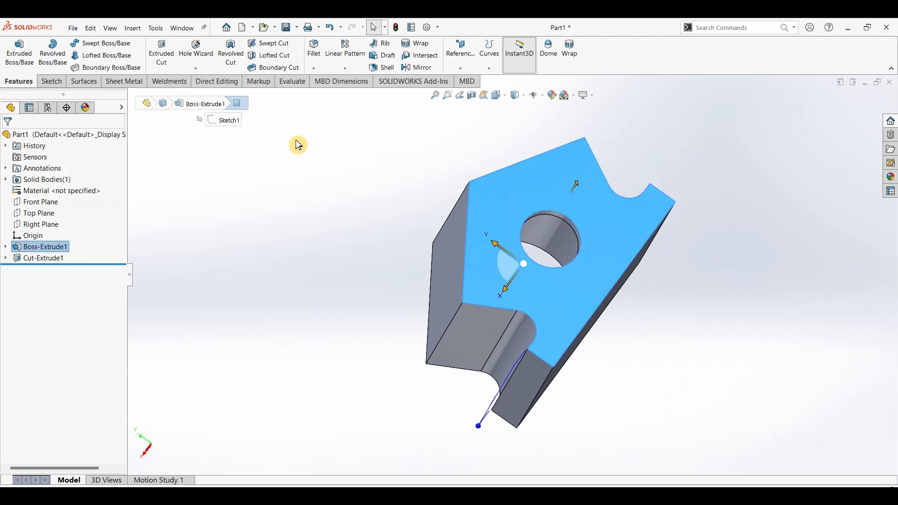
click(53, 83)
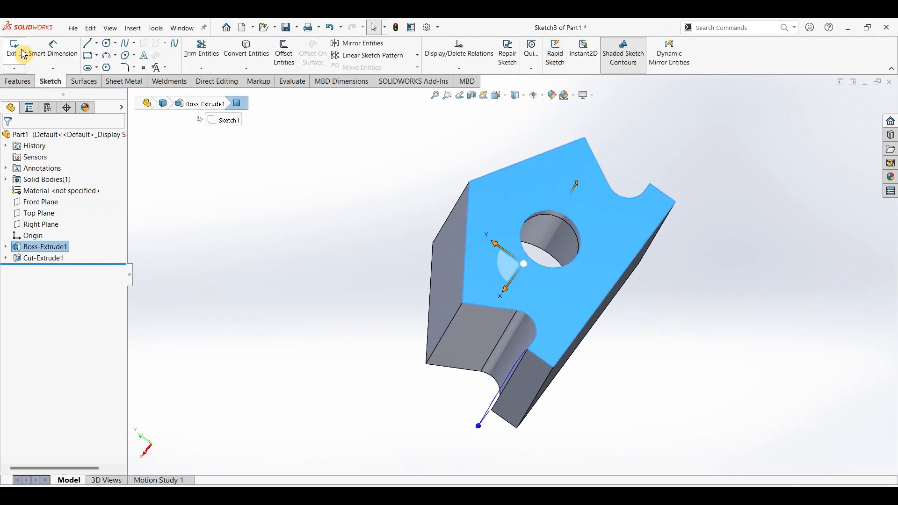
click(14, 49)
click(108, 44)
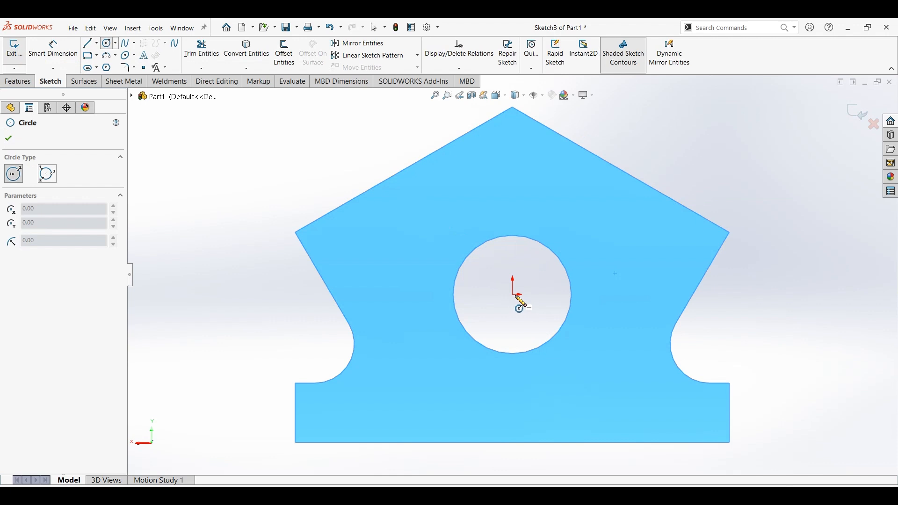
click(513, 295)
click(562, 237)
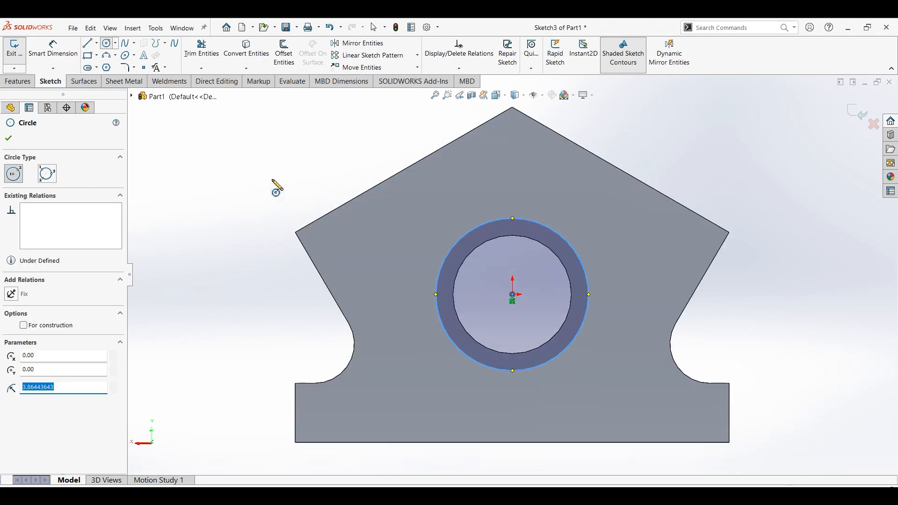
Step: Dimension the back-face circle's diameter as 9.8 mm
click(53, 50)
click(574, 248)
click(615, 223)
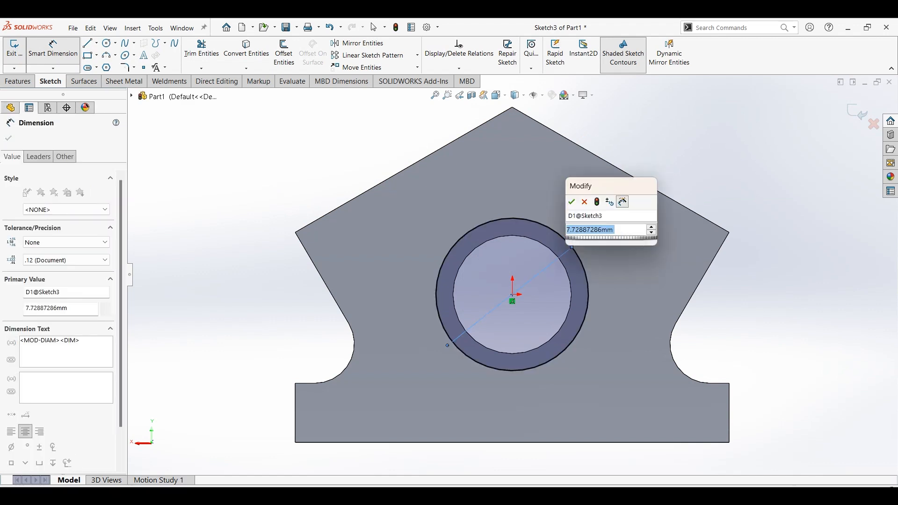
text(9.8)
key(Return)
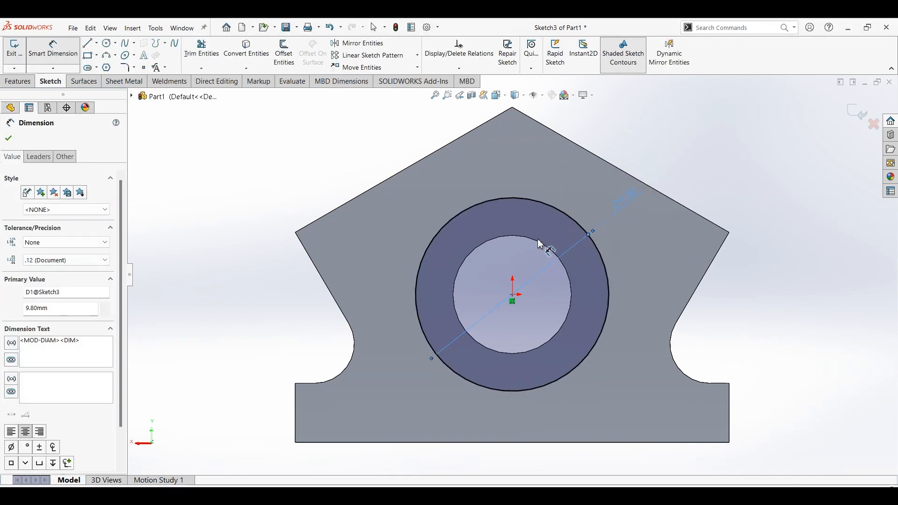
click(182, 172)
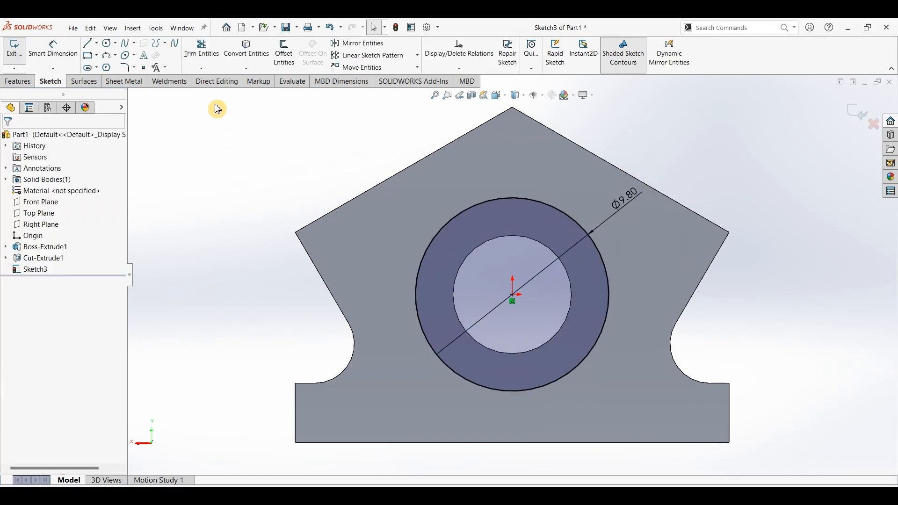
Step: Convert the through hole's circular edge into a sketch entity inside the 9.8 mm circle
click(244, 47)
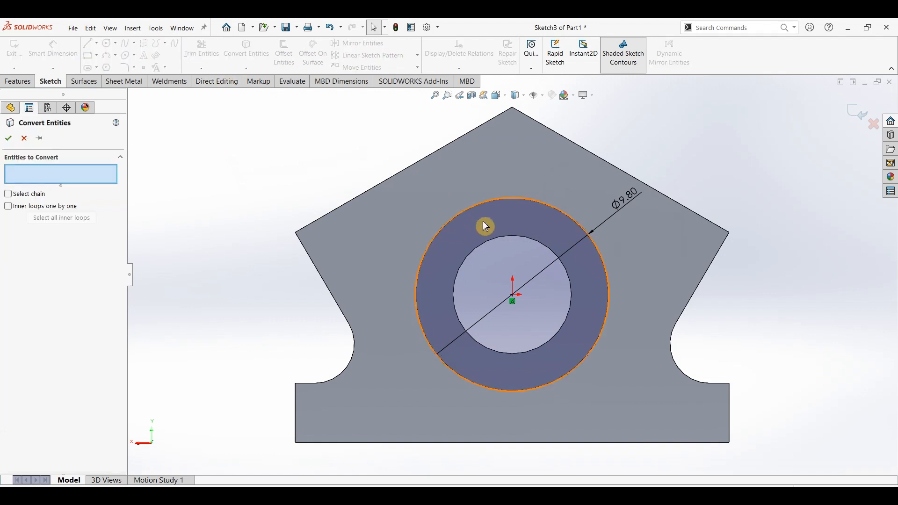
click(512, 236)
key(Return)
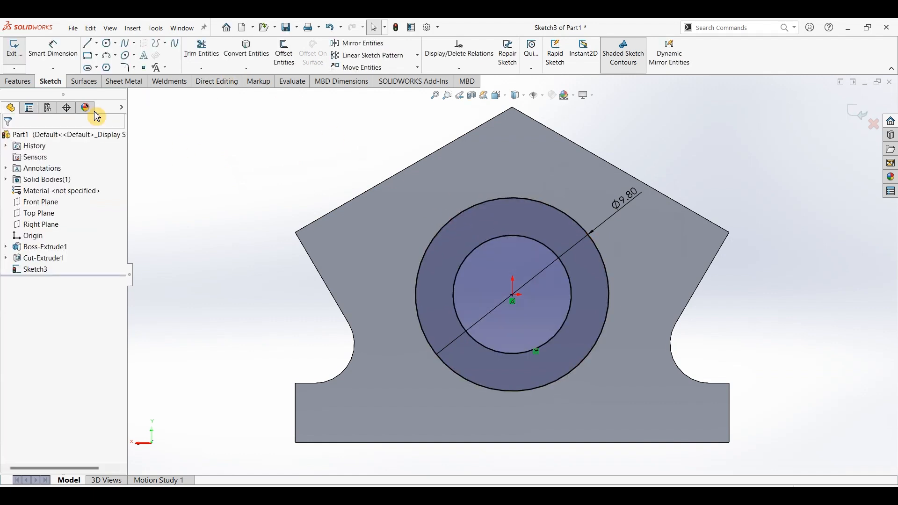
Step: Extrude the ring profile outward from the back face as a Blind boss 6.5 mm deep, merged with the body
click(13, 84)
click(18, 55)
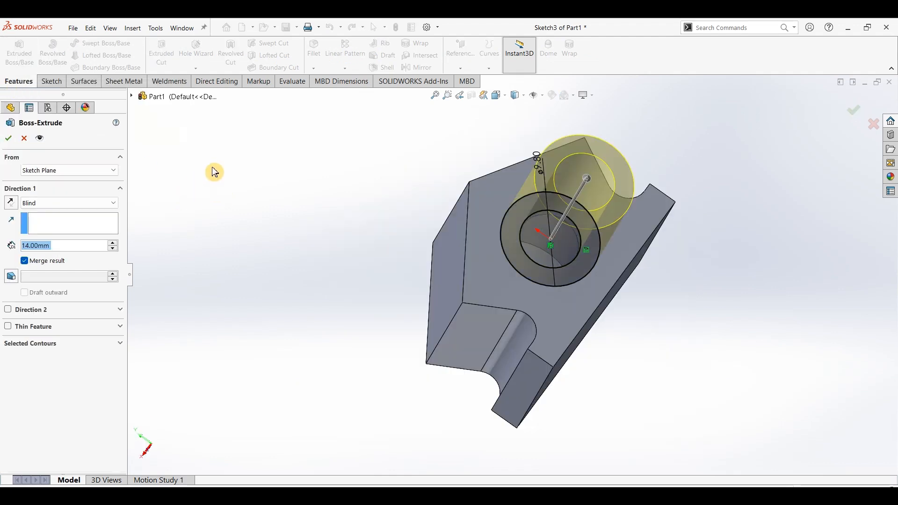
text(6.5)
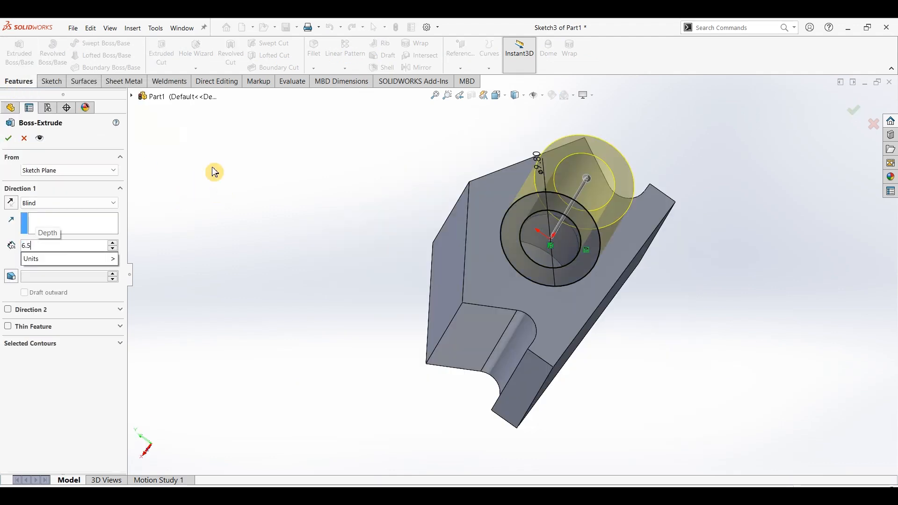
key(Return)
click(9, 138)
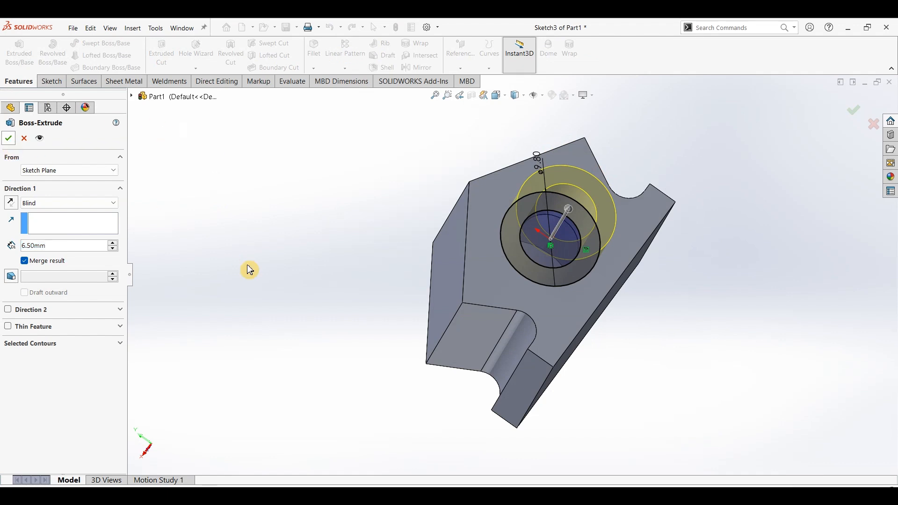
Step: Fillet the edge where the cylindrical boss meets the back face with a 1 mm radius
middle_drag(311, 253, 327, 240)
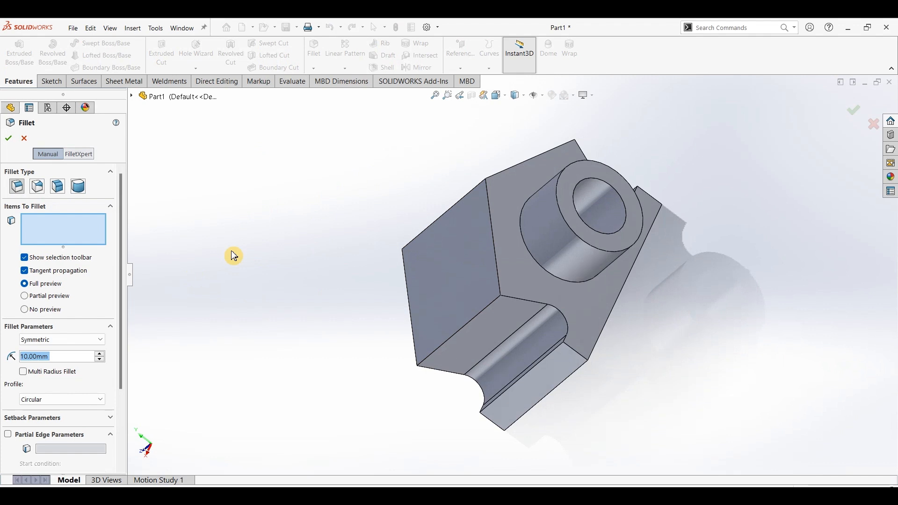
text(1)
key(Return)
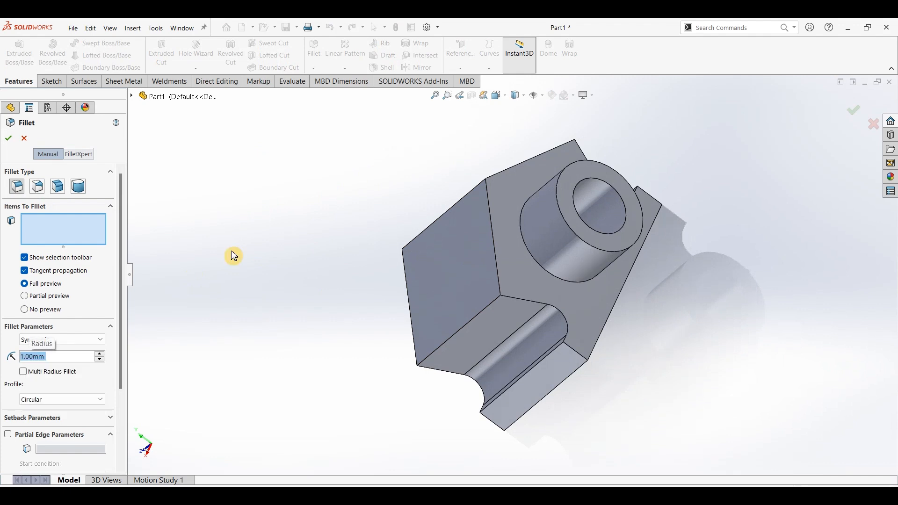
click(521, 220)
click(16, 140)
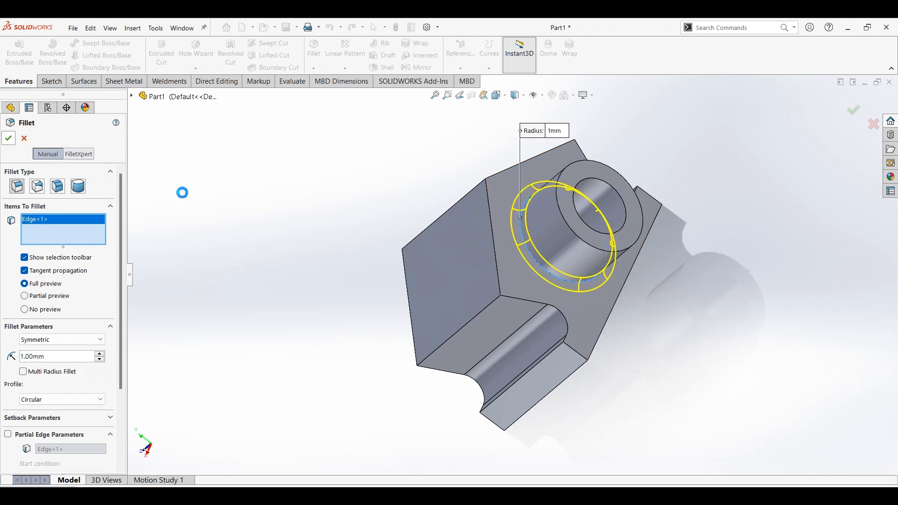
Step: Switch from the PDF drawing back to SOLIDWORKS and sketch a circle about 3.32 mm in radius on the right-hand sloped roof face
key(ctrl+7)
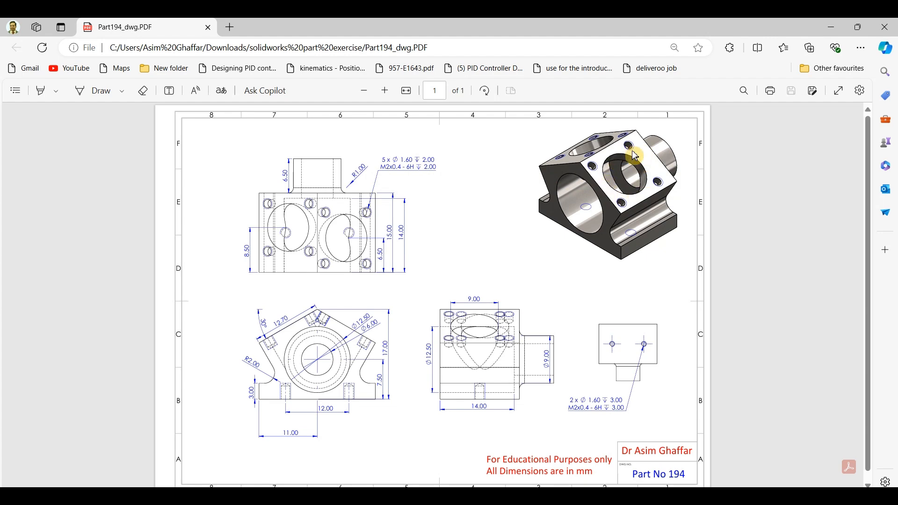
click(831, 27)
click(484, 254)
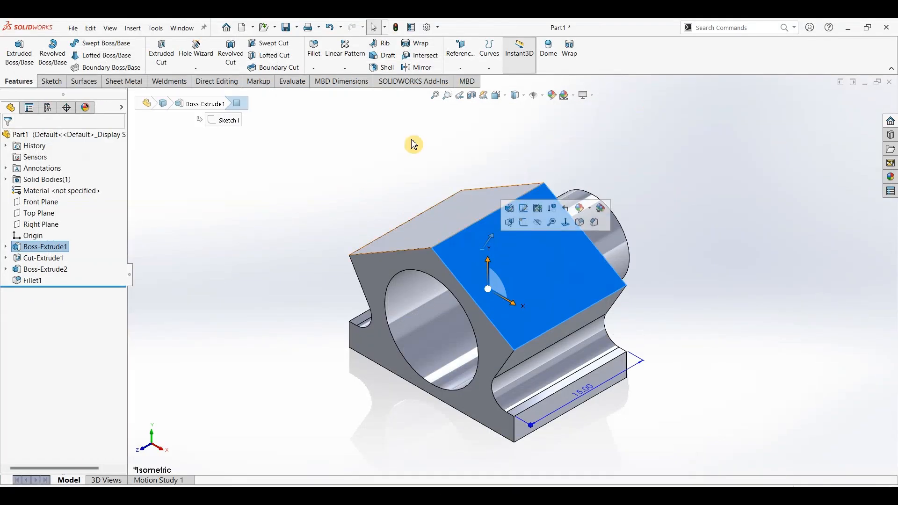
click(52, 81)
click(14, 49)
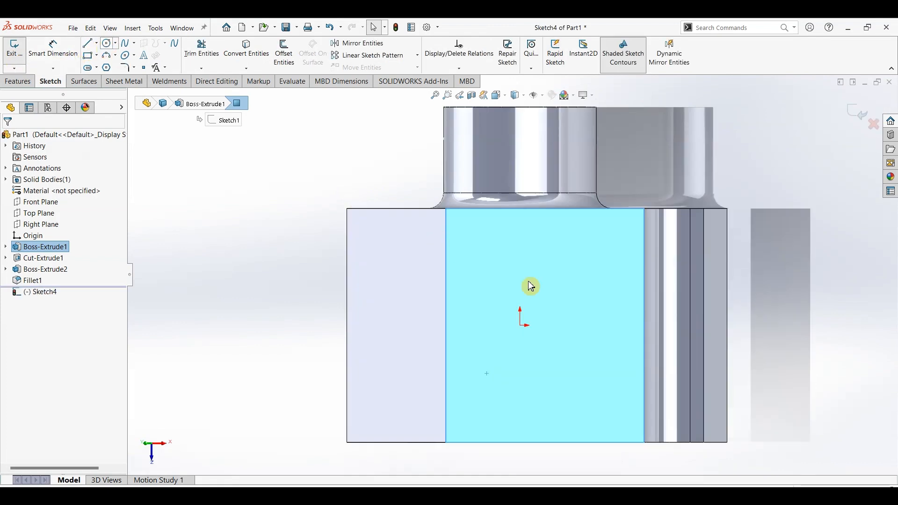
click(557, 343)
click(587, 384)
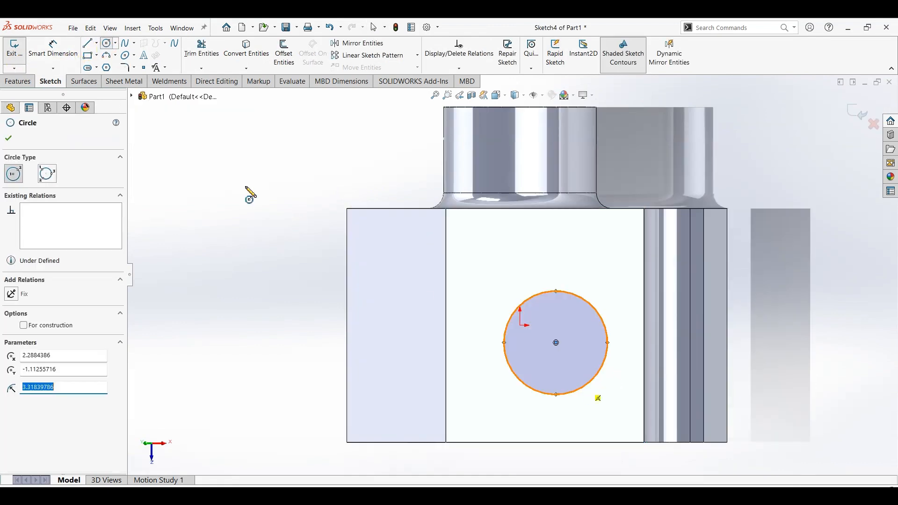
Step: Dimension the sloped-face circle's diameter as 9 mm
click(54, 52)
click(594, 304)
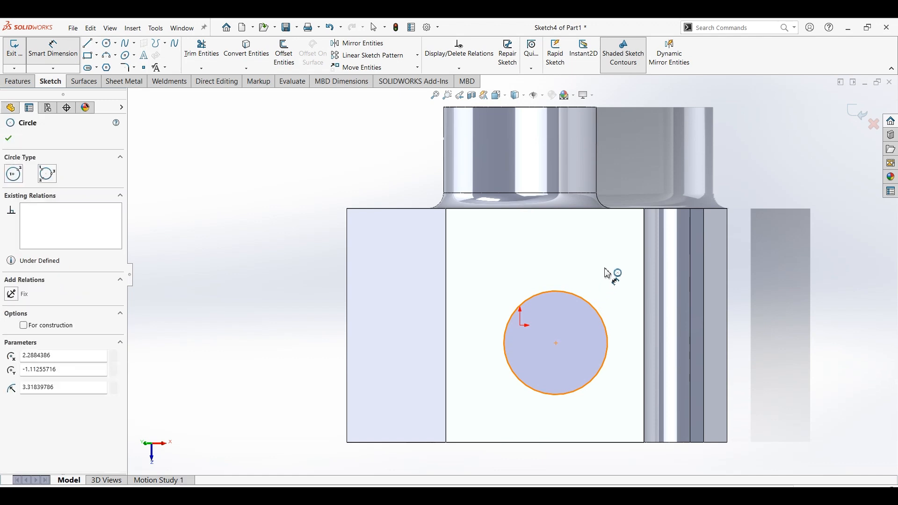
click(608, 268)
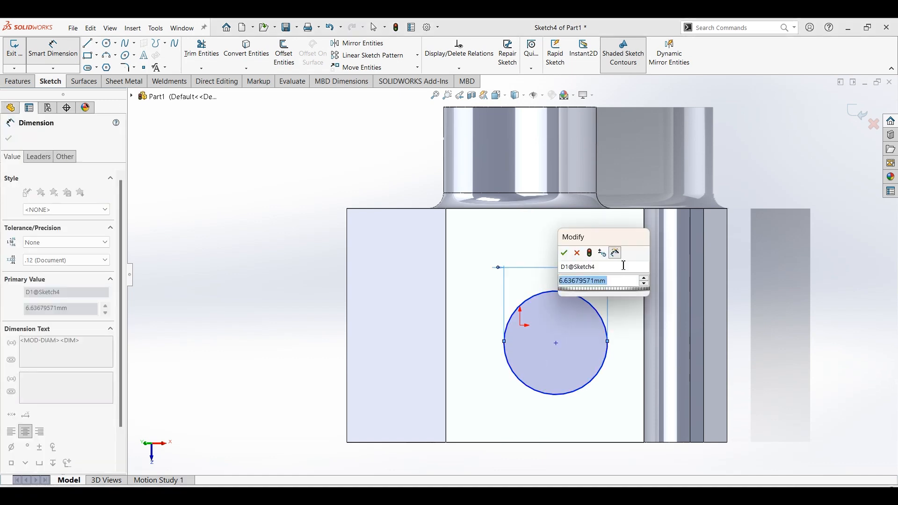
click(624, 268)
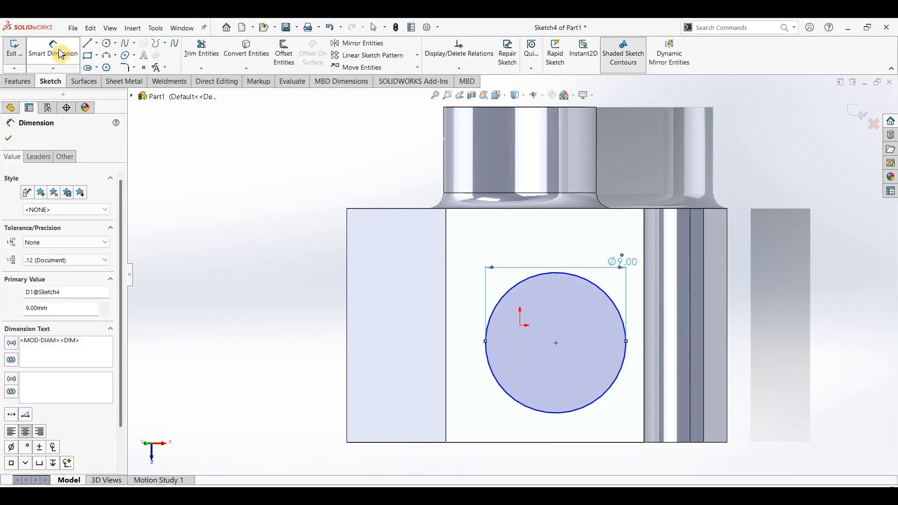
Step: Dimension the circle's centre 6.5 mm from the front edge of the sloped face
click(557, 346)
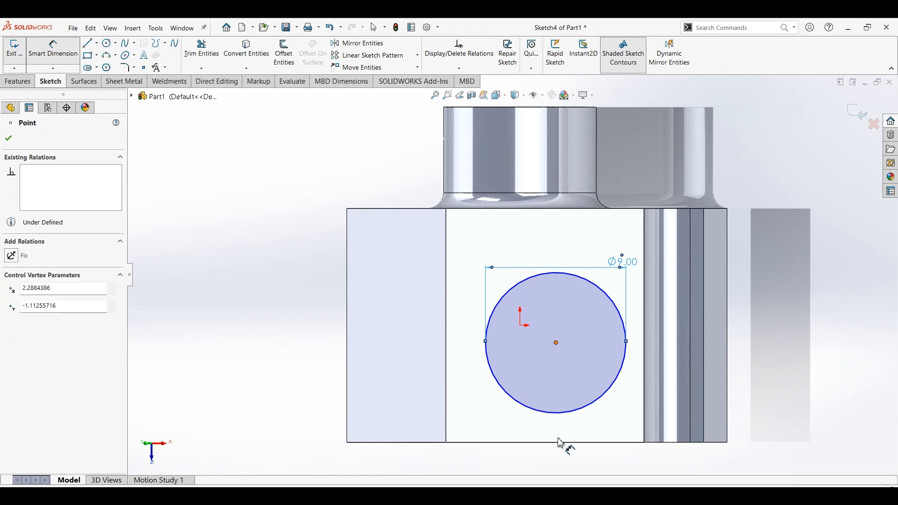
click(559, 442)
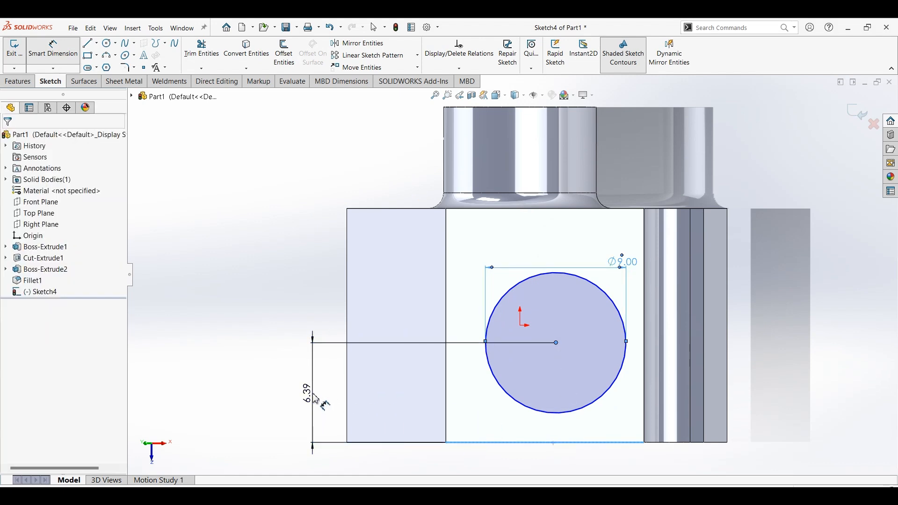
click(316, 398)
text(6.5)
key(Return)
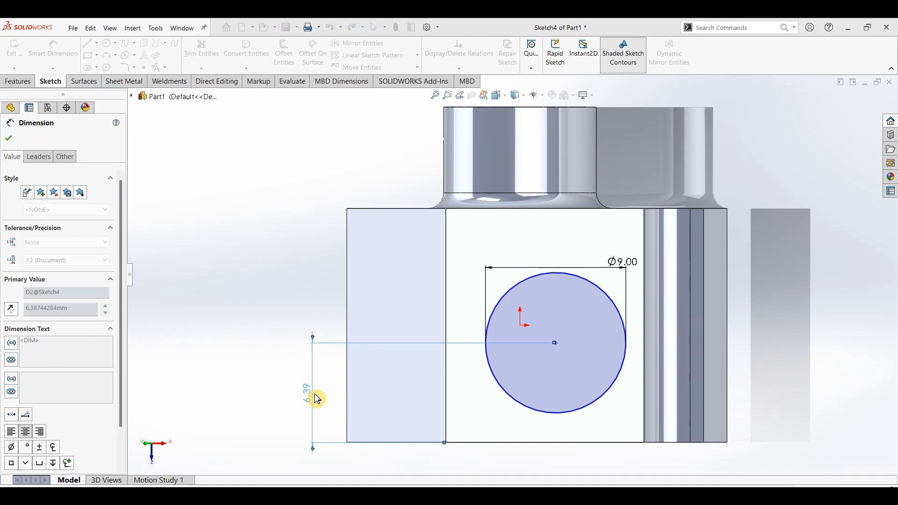
key(Escape)
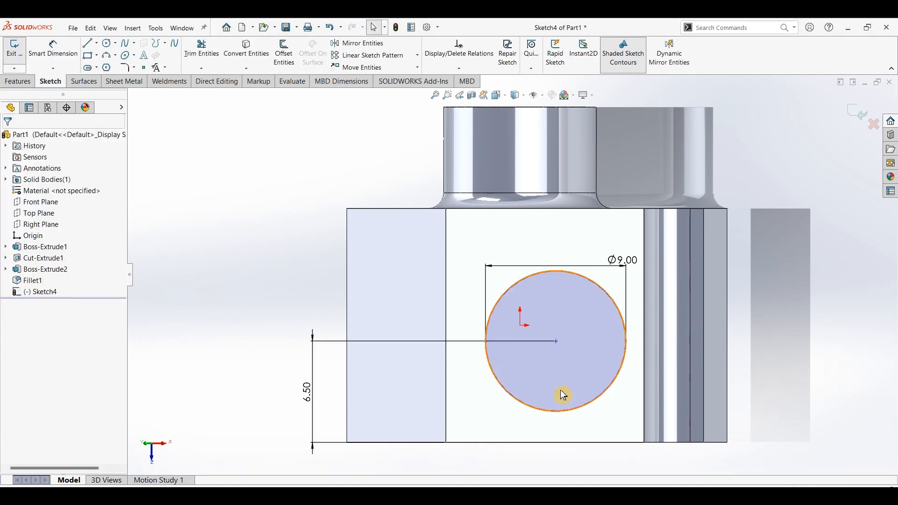
Step: Align the circle's centre with the midpoint of the sloped face's front edge using a Vertical relation
right_click(558, 443)
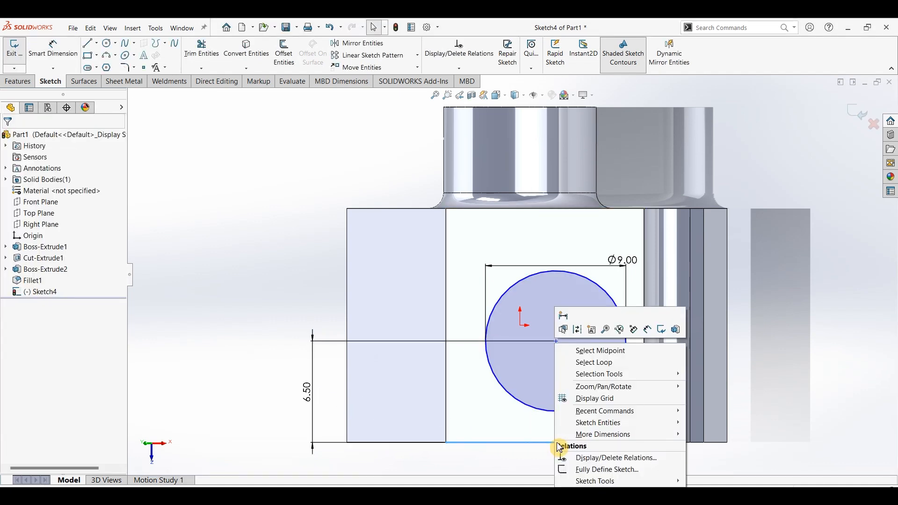
click(601, 362)
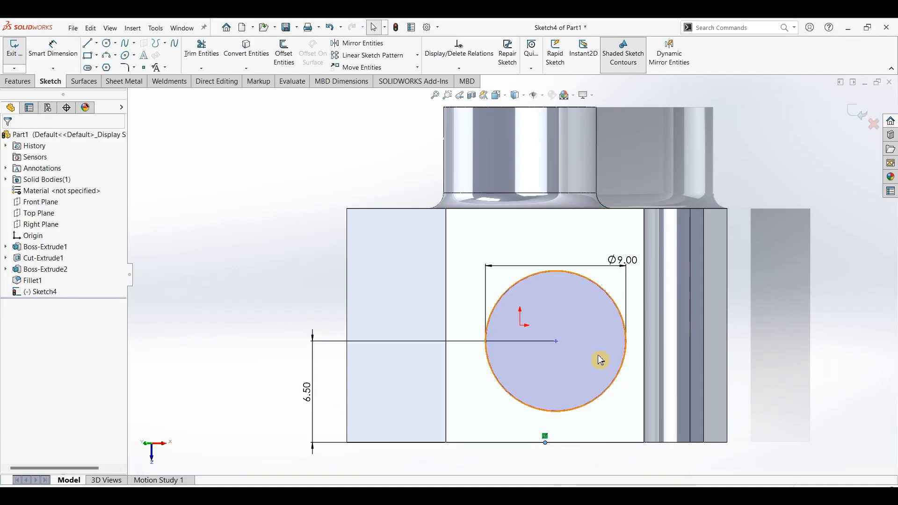
ctrl+click(556, 342)
click(604, 305)
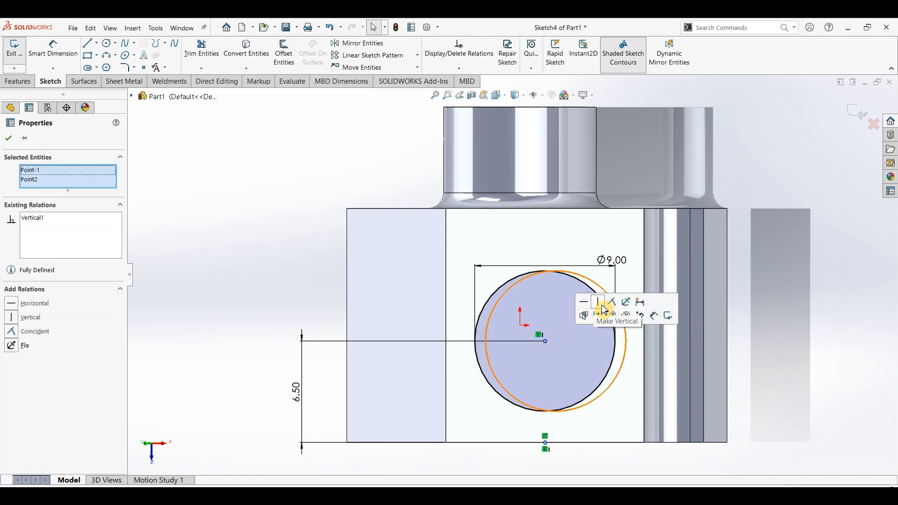
click(11, 139)
Step: Cut-extrude the 9 mm circle through the sloped roof wall into the bore
click(17, 82)
click(161, 54)
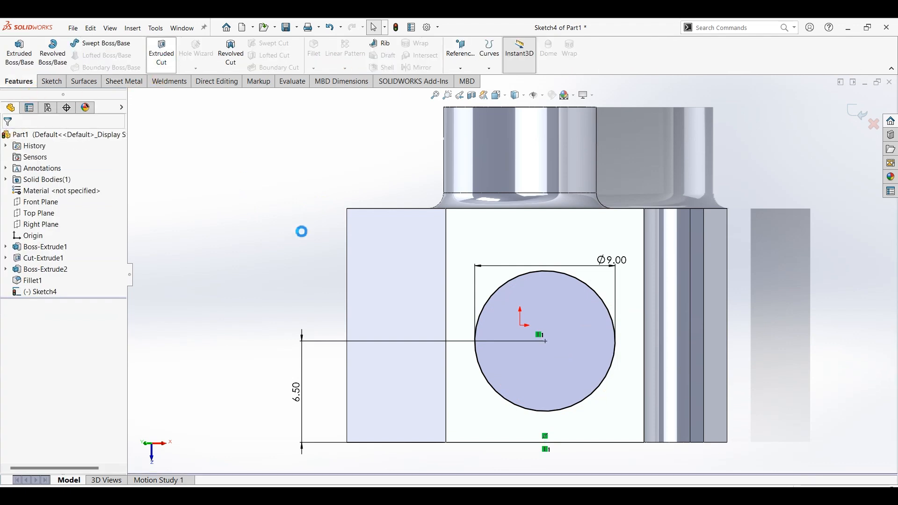
click(91, 204)
click(51, 236)
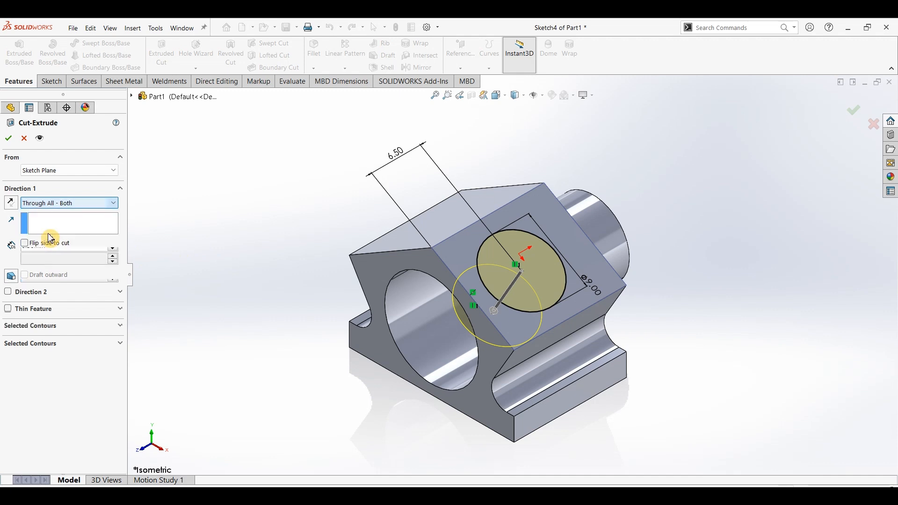
click(66, 203)
click(43, 237)
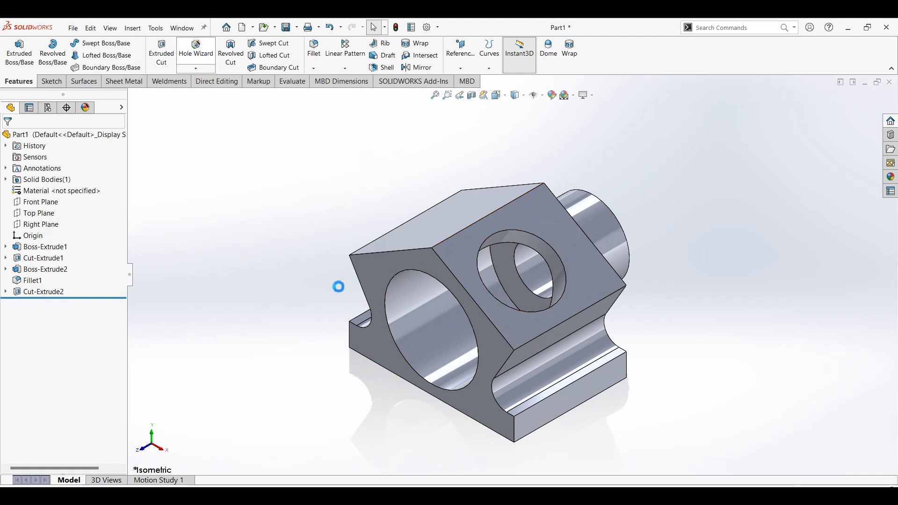
Step: Check the tapped-hole callout in the PDF drawing, return to SOLIDWORKS and configure an M2x0.4 Bottoming Tapped Hole, Blind 2 mm deep with 2 mm thread
key(alt+Tab)
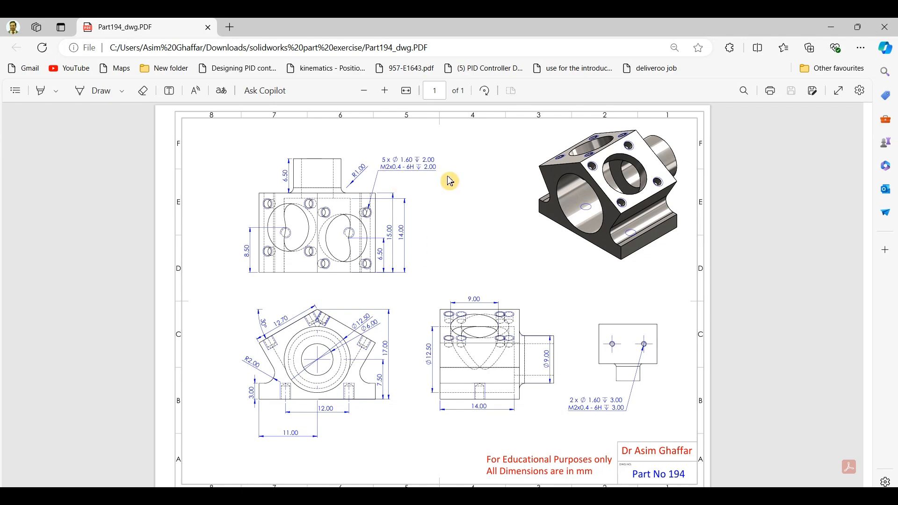
click(837, 30)
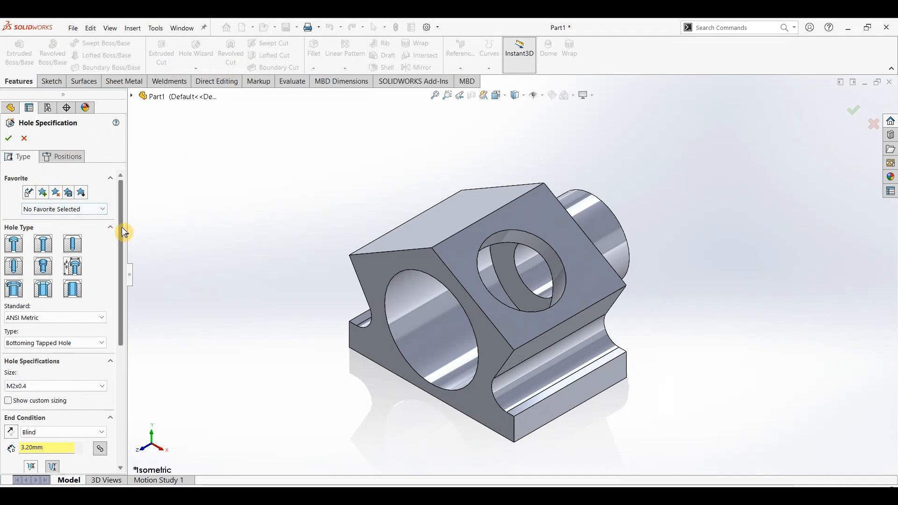
drag(124, 233, 124, 251)
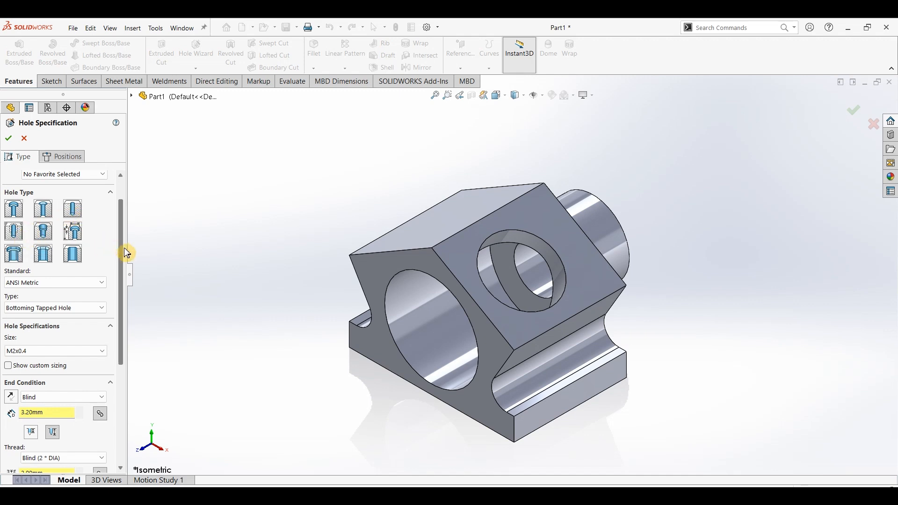
scroll(125, 260, down, 5)
click(57, 240)
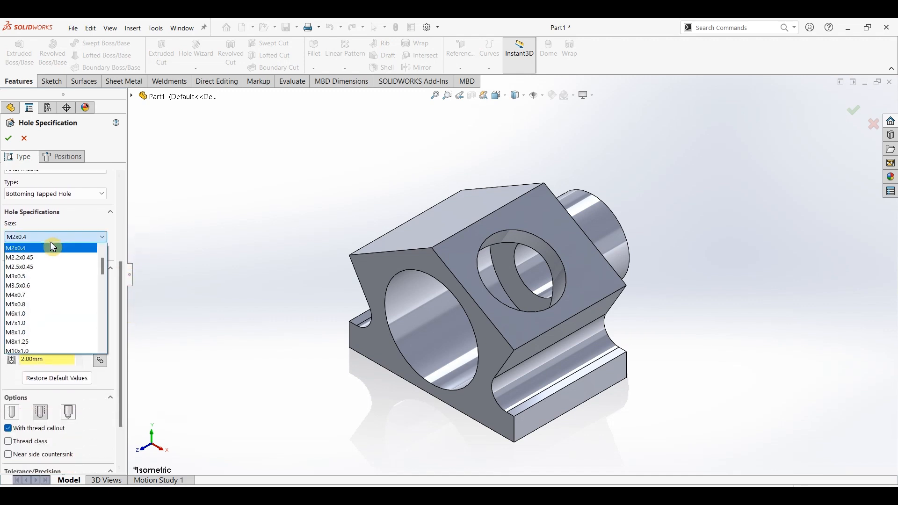
click(29, 255)
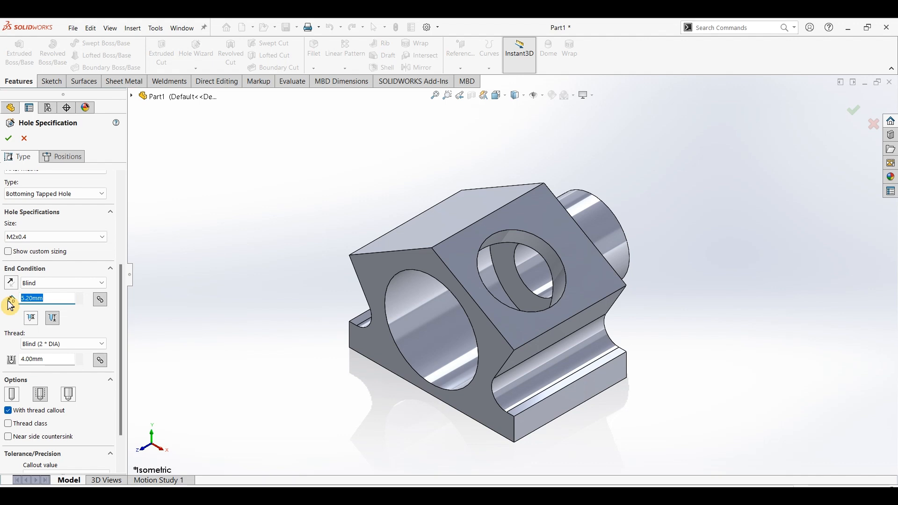
text(2)
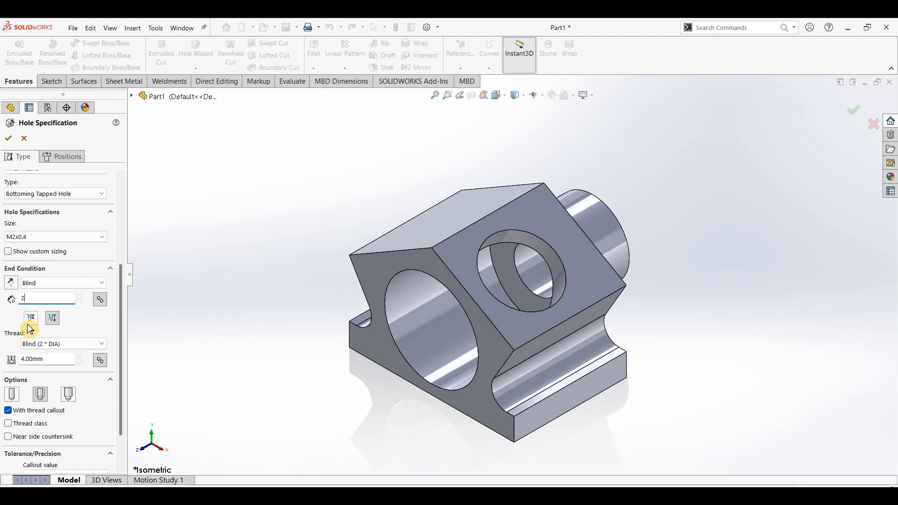
click(22, 359)
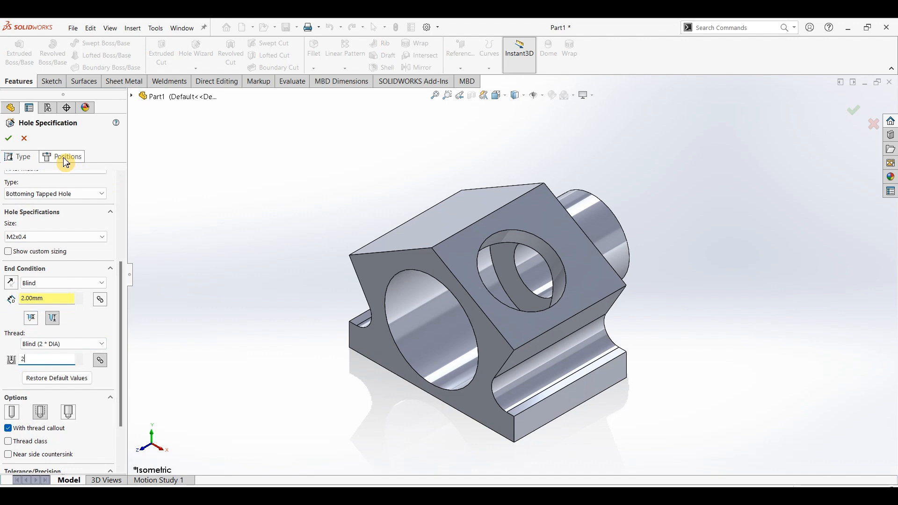
Step: Start positioning the tapped holes on the right-hand sloped face and sketch a centre rectangle about 9 by 9 mm around the 9 mm hole's centre
click(64, 158)
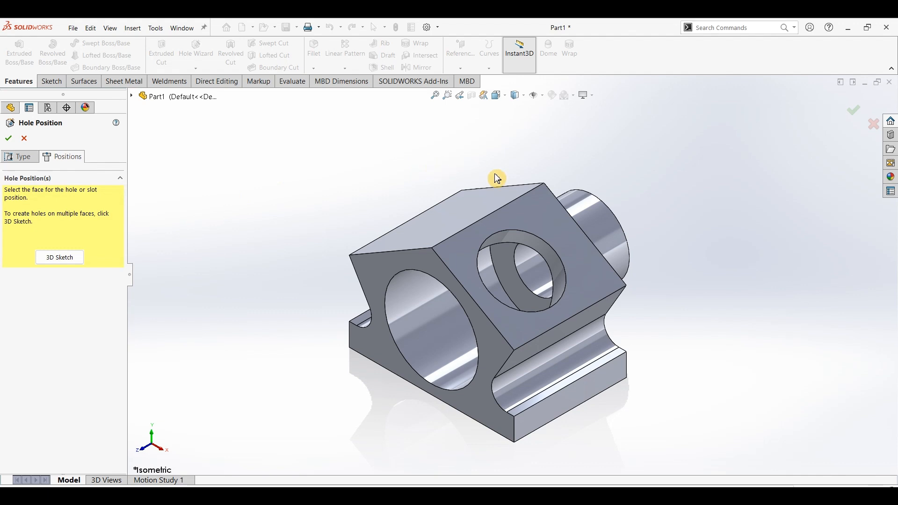
click(536, 218)
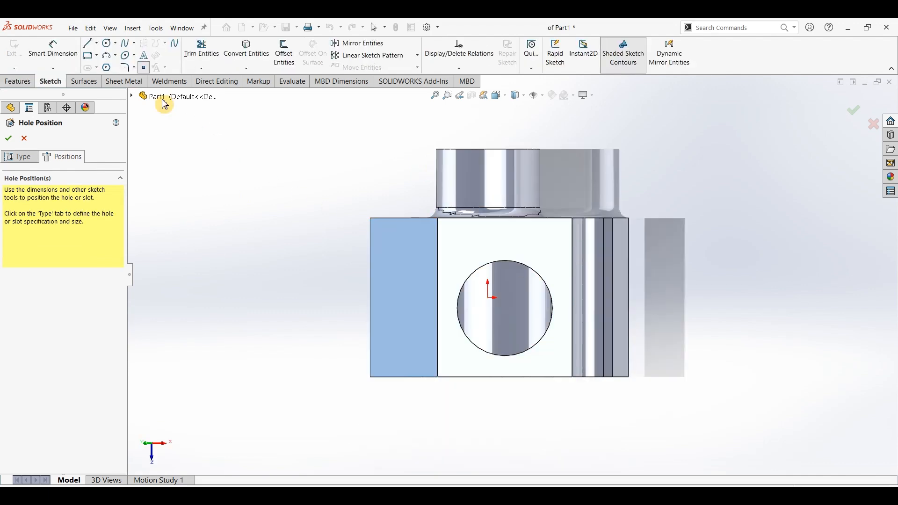
click(96, 59)
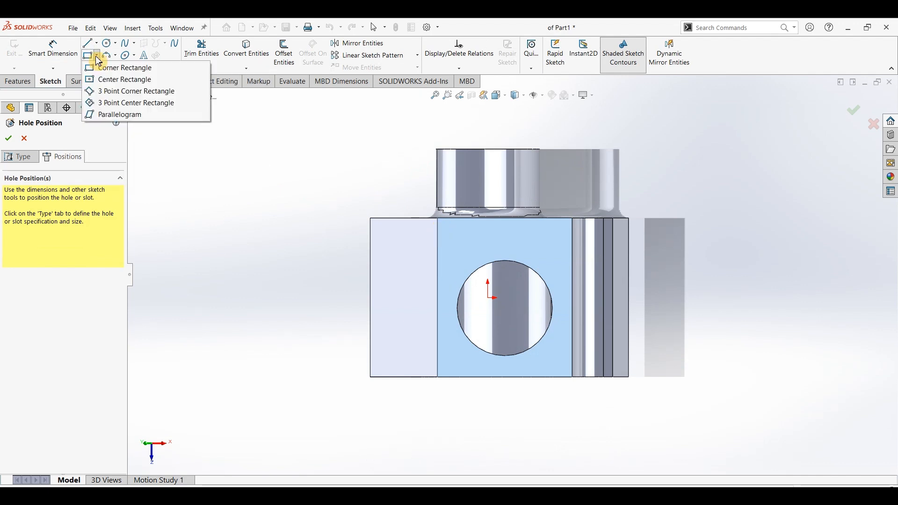
click(101, 83)
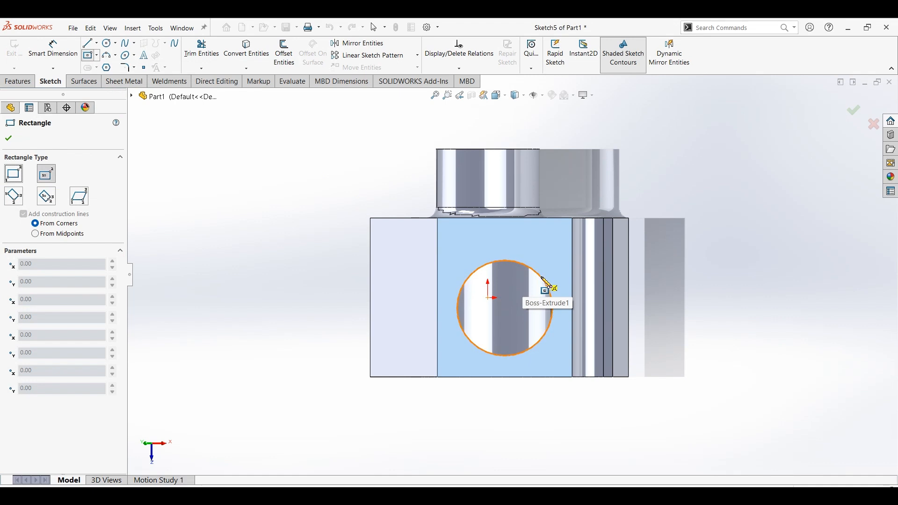
click(505, 308)
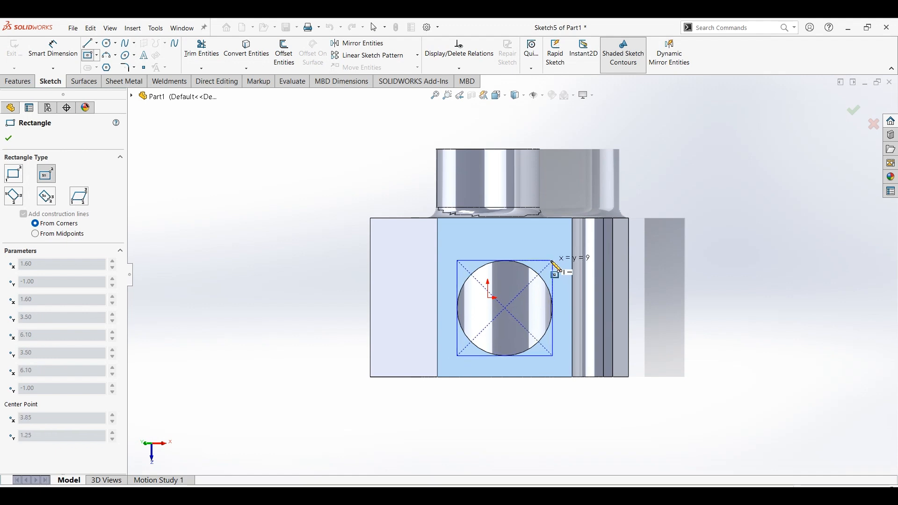
click(553, 260)
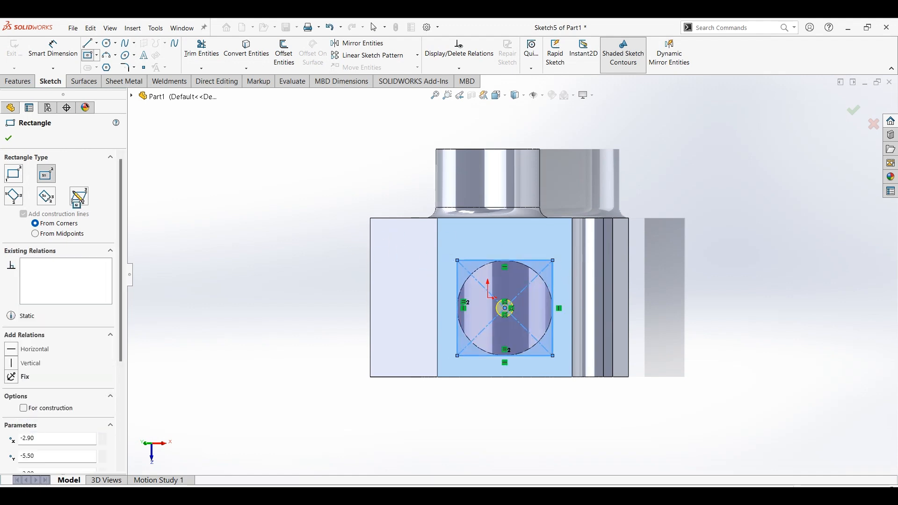
click(8, 138)
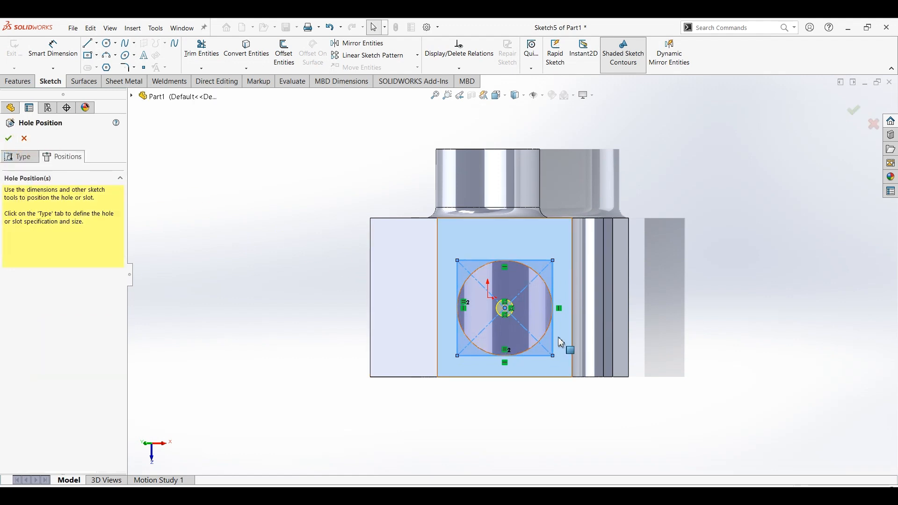
Step: Make one vertical side of the positioning square tangent to the edge of the 9 mm hole
scroll(563, 341, down, 5)
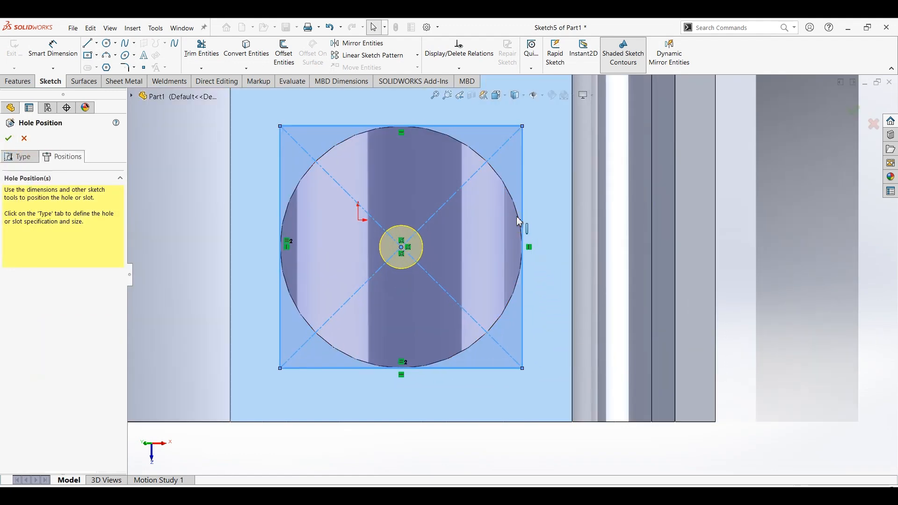
click(520, 222)
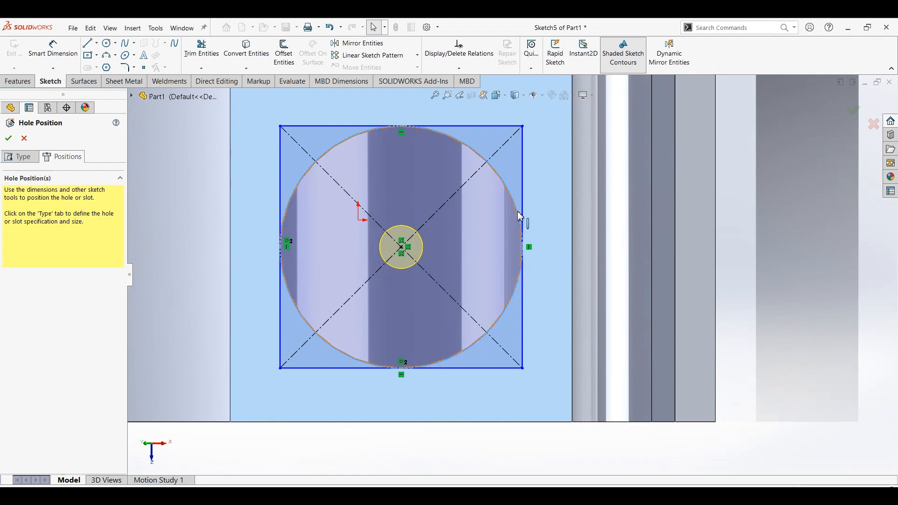
ctrl+click(526, 215)
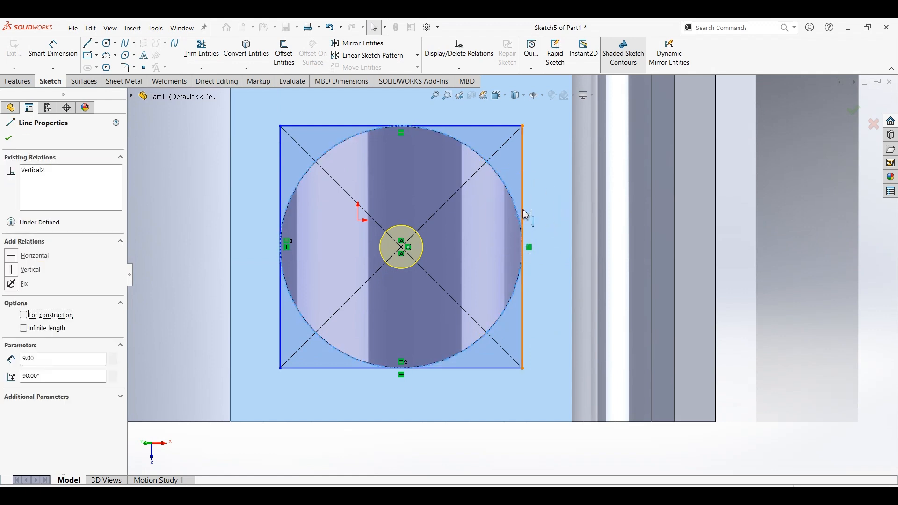
click(546, 195)
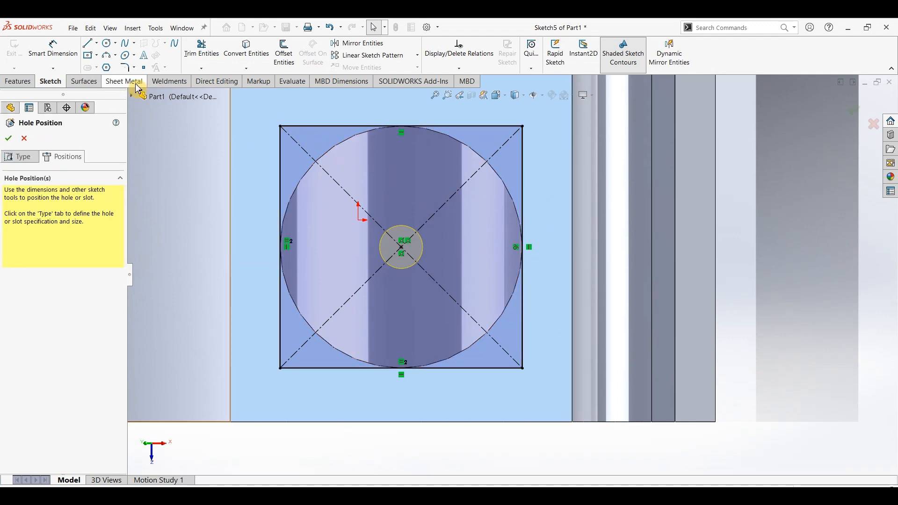
Step: Place tapped-hole points at the four corners of the positioning square
click(29, 157)
click(62, 157)
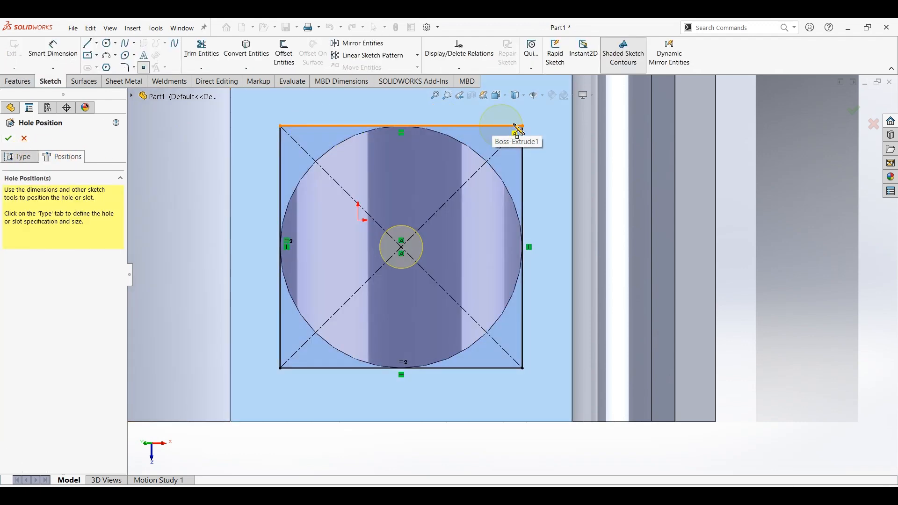
click(522, 126)
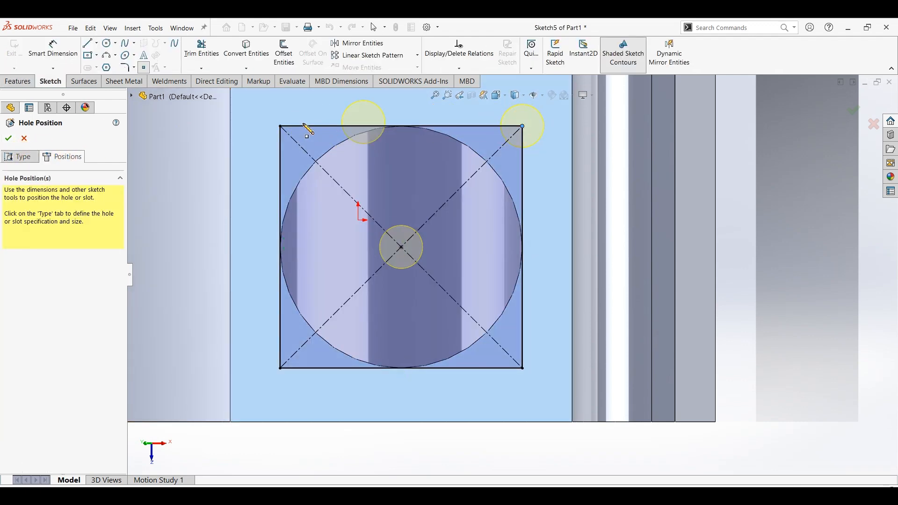
click(280, 127)
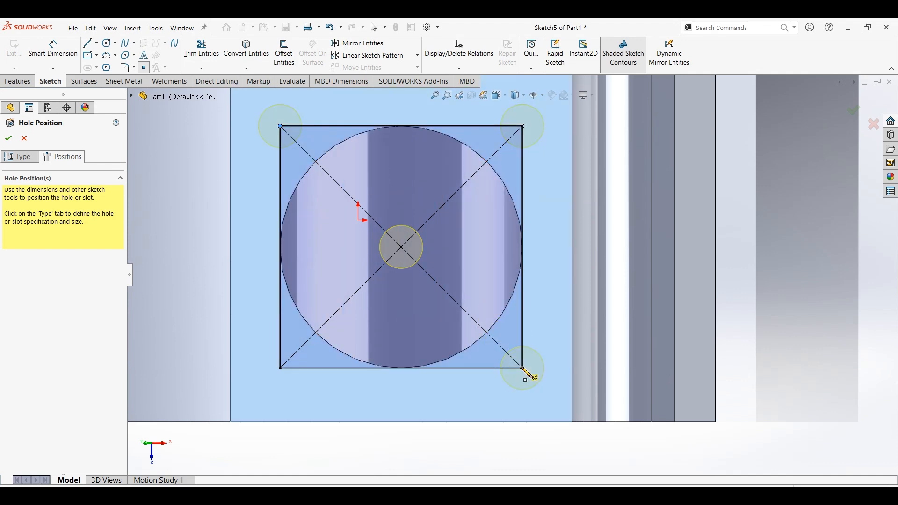
click(522, 369)
click(280, 369)
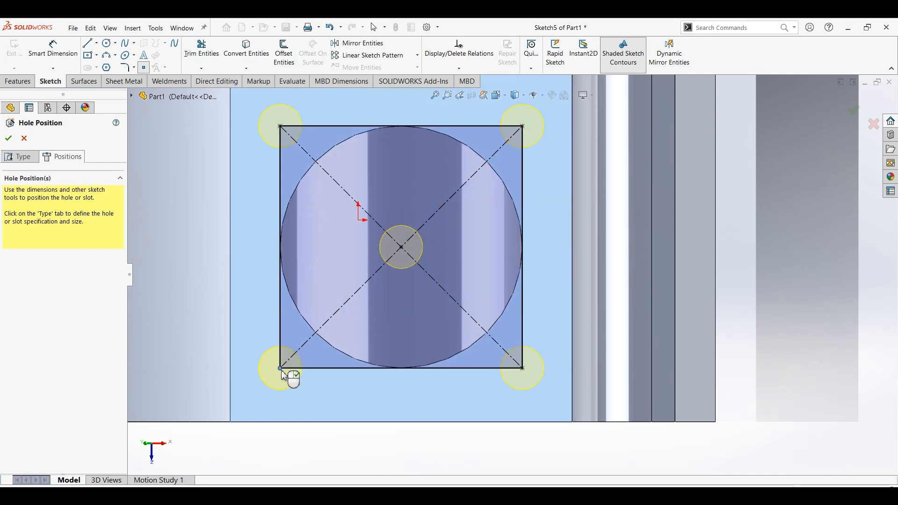
click(95, 133)
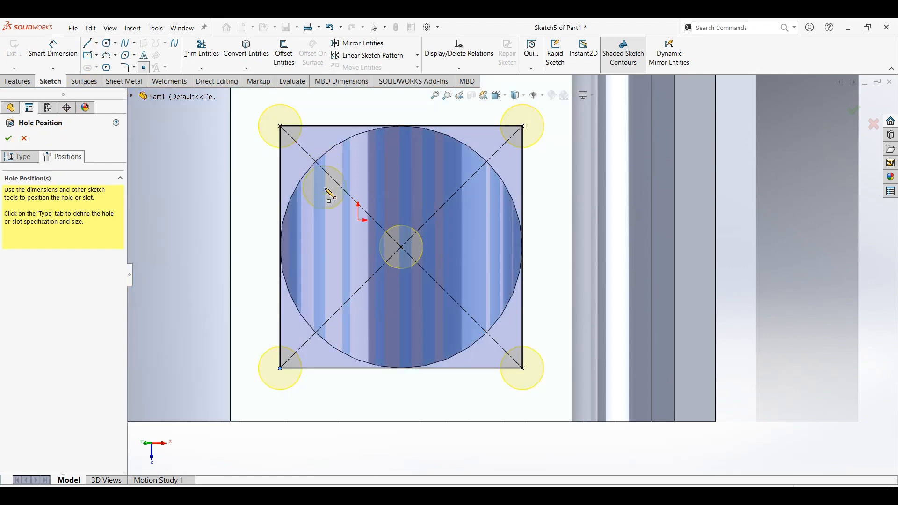
key(Escape)
Step: Convert all four sides of the positioning square to construction lines and finish the M2x0.4 tapped holes
click(280, 203)
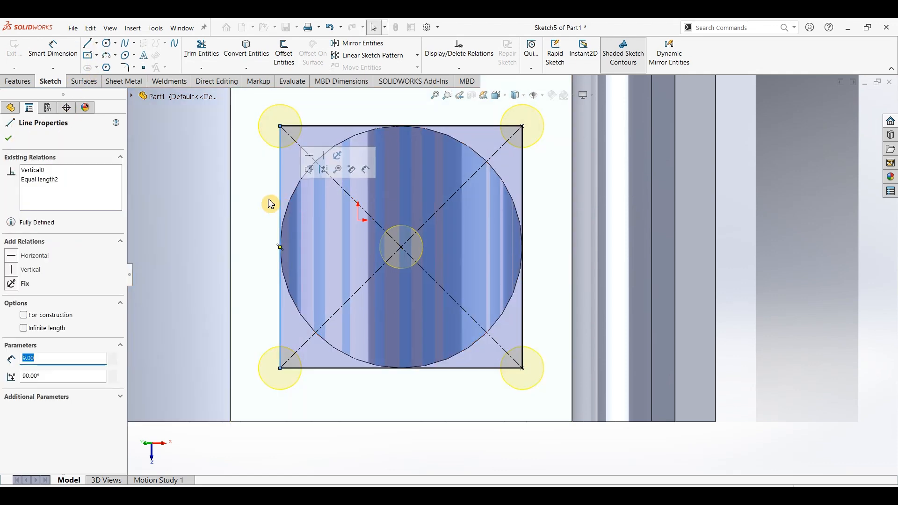
click(341, 126)
ctrl+click(520, 187)
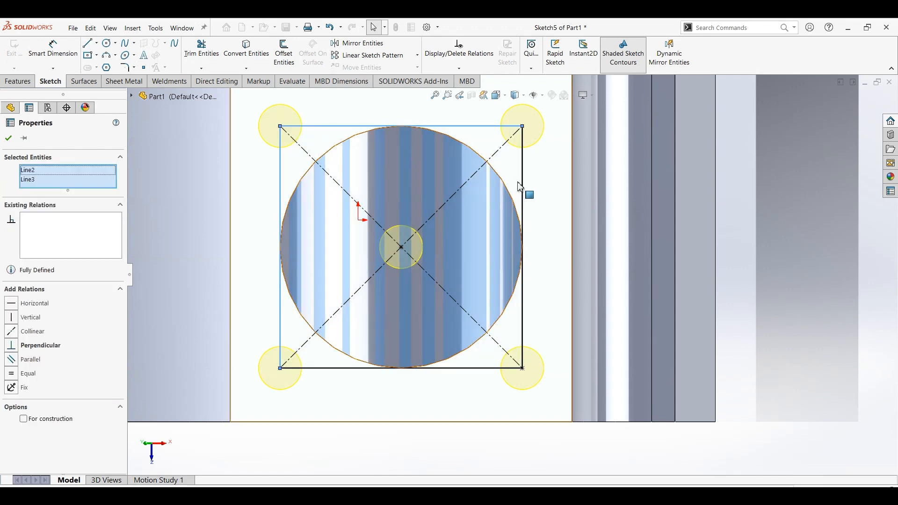
ctrl+click(455, 368)
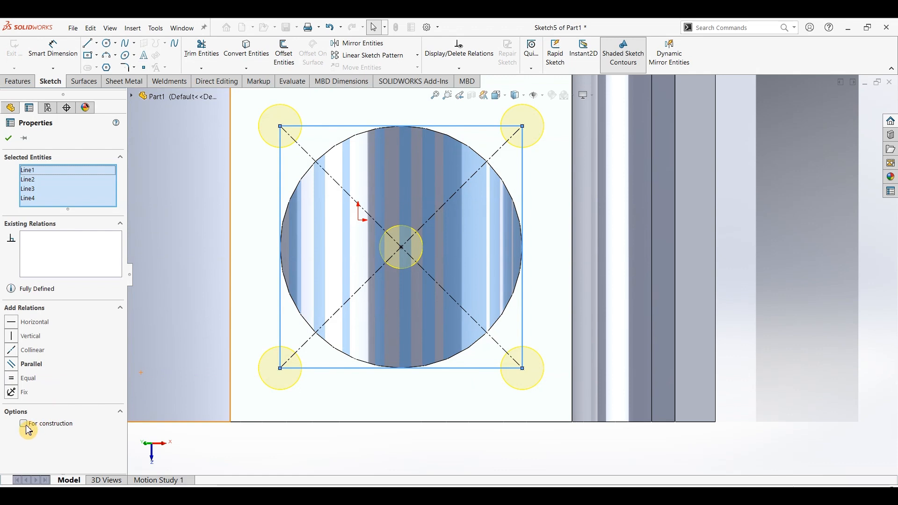
click(24, 423)
click(10, 139)
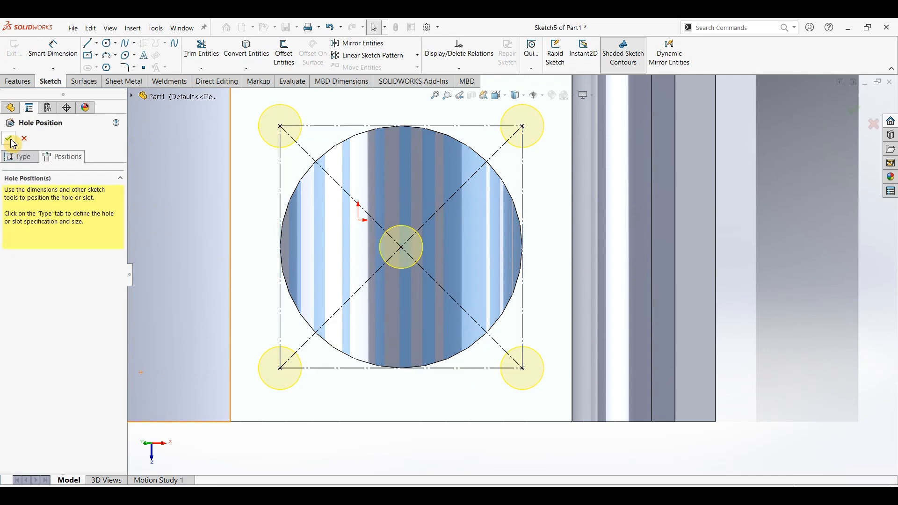
click(11, 141)
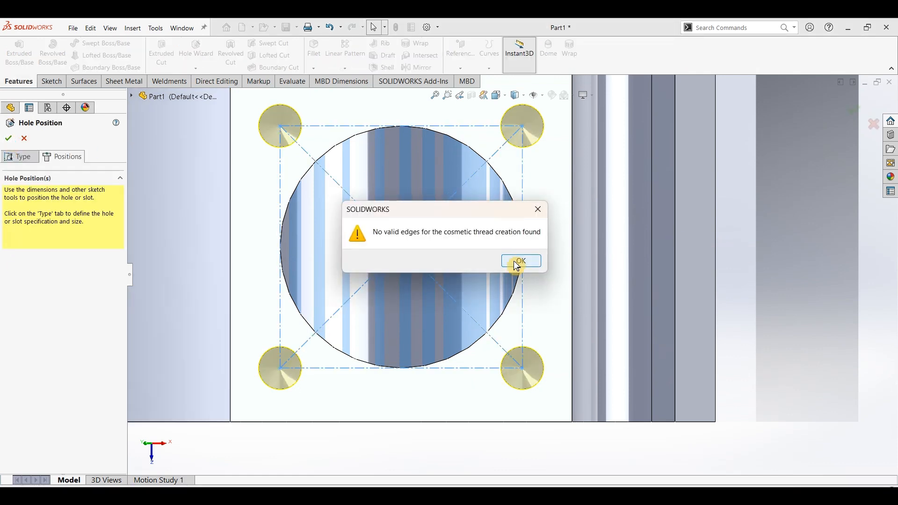
click(517, 263)
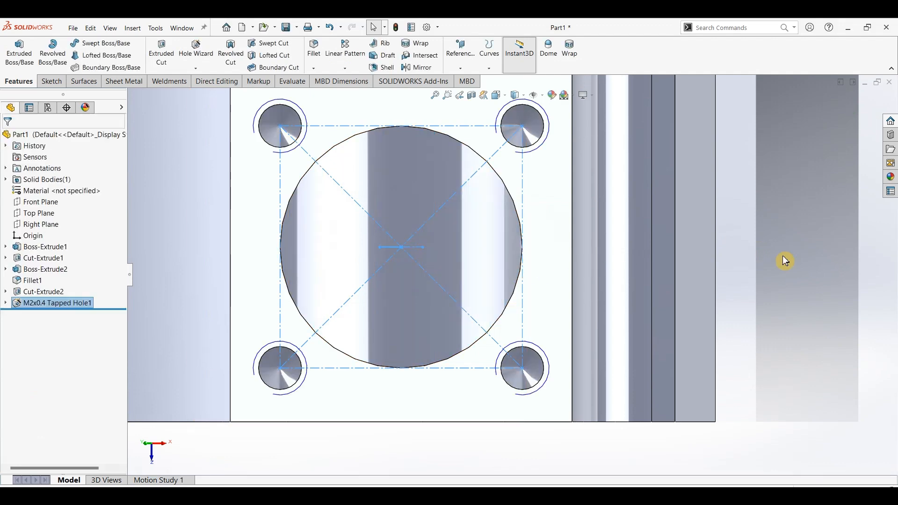
Step: Turn on shaded cosmetic threads in the document's detailing properties
key(ctrl+7)
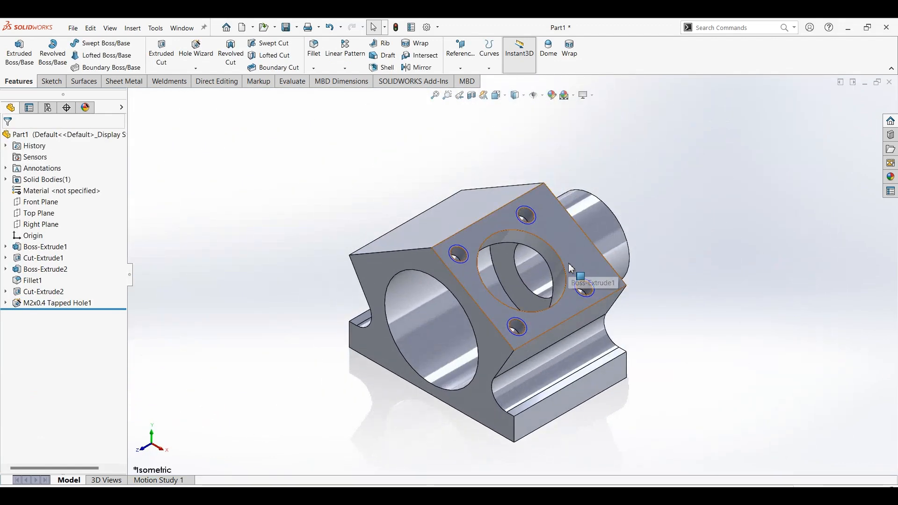
scroll(543, 218, down, 2)
click(469, 125)
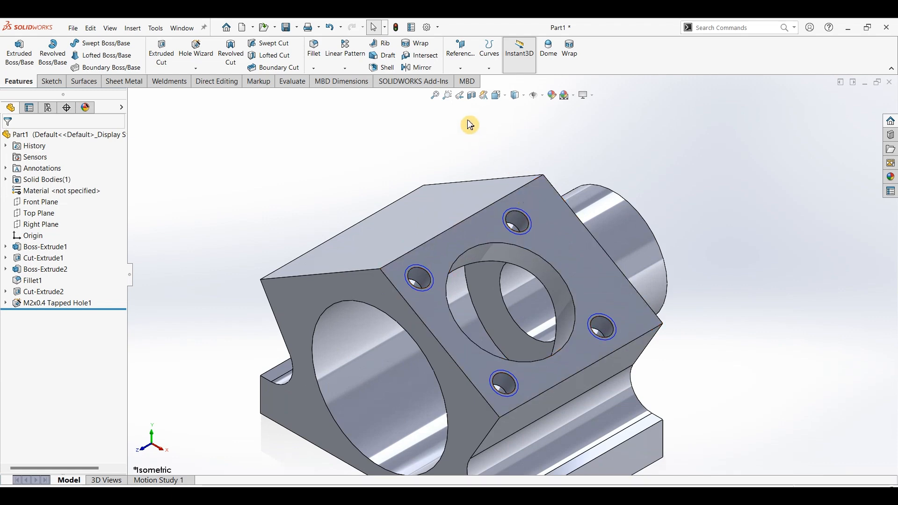
click(430, 29)
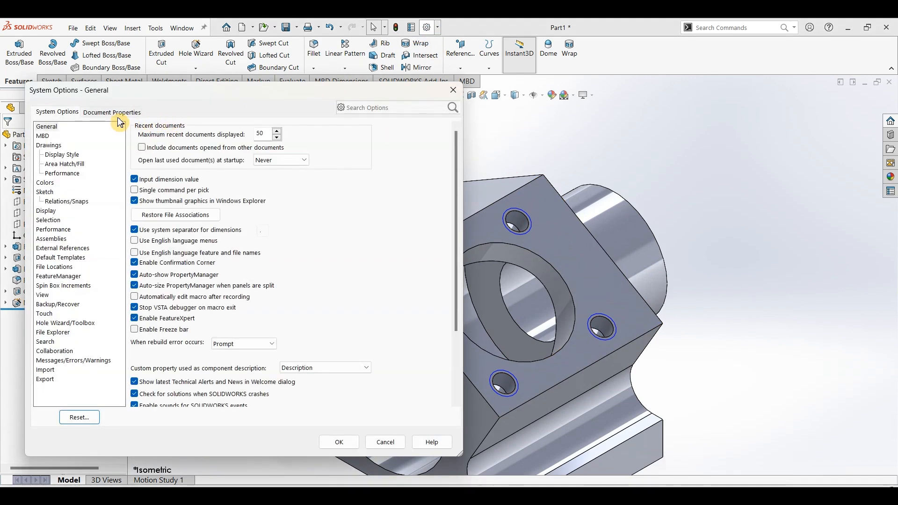
click(116, 121)
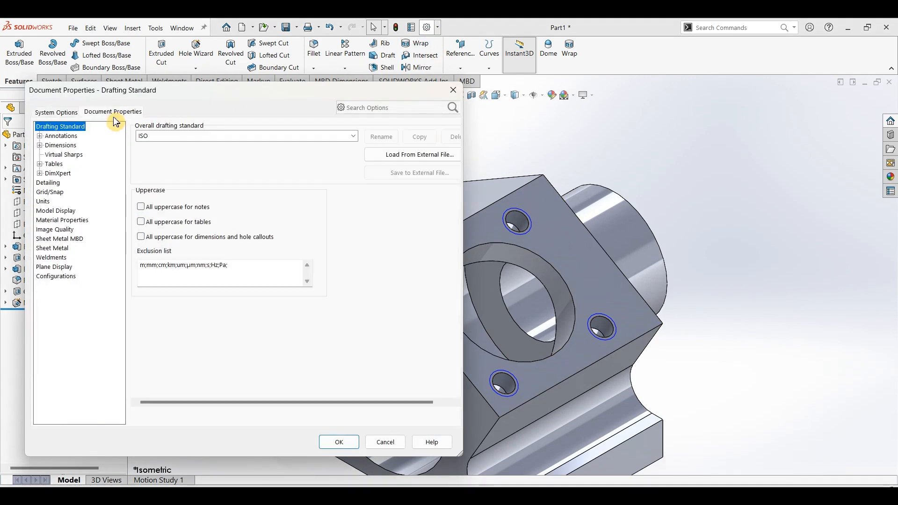
click(53, 184)
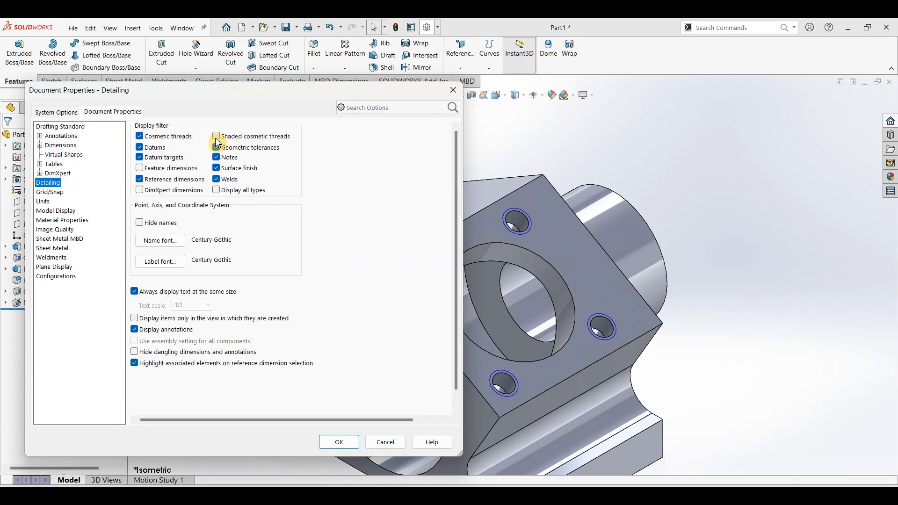
click(339, 442)
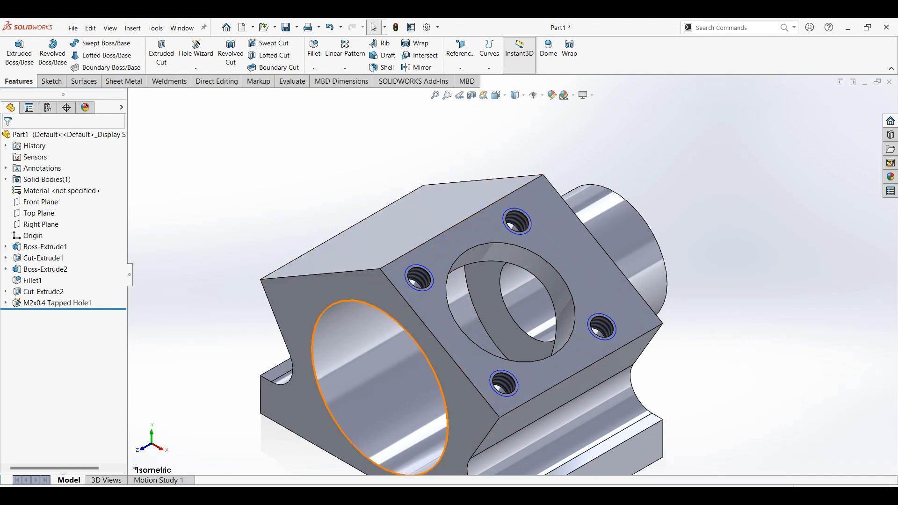
Step: Check the other sloped face's hole in the PDF drawing, return to SOLIDWORKS and sketch a circle about 7 mm in diameter on the left-hand sloped face
click(393, 496)
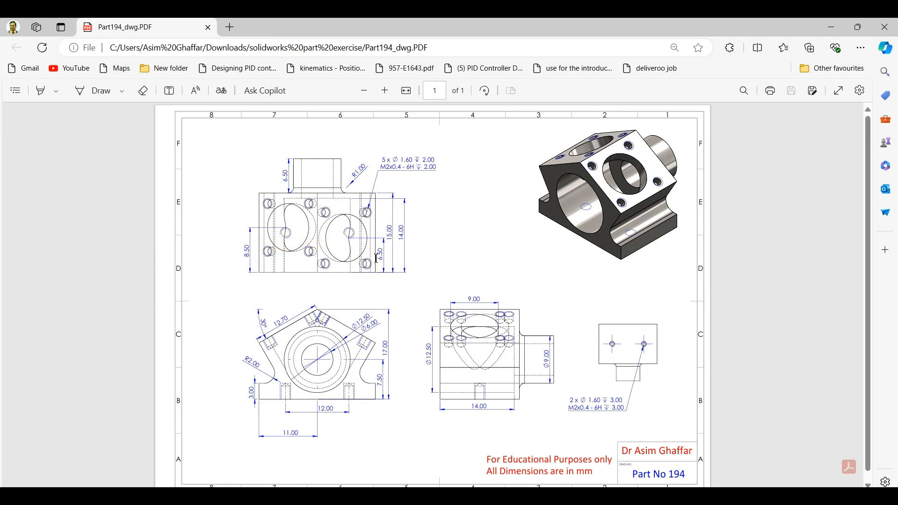
click(831, 27)
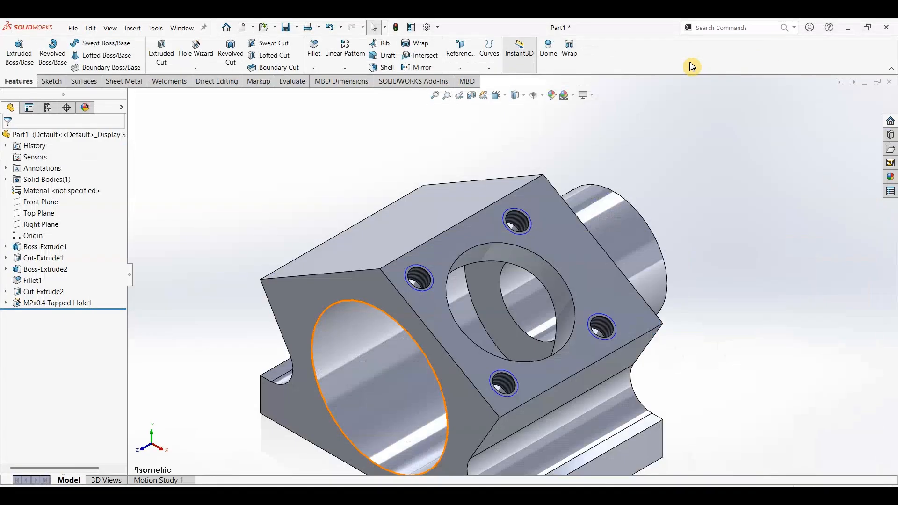
click(421, 219)
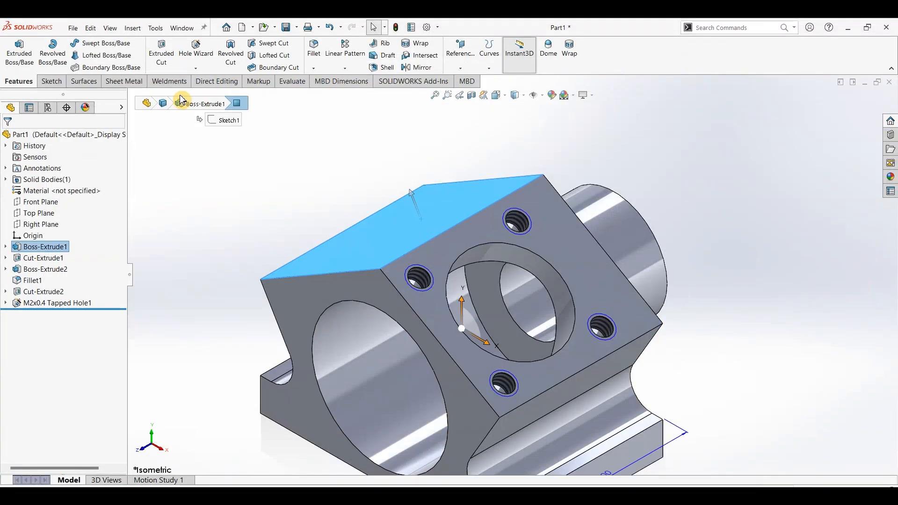
click(52, 81)
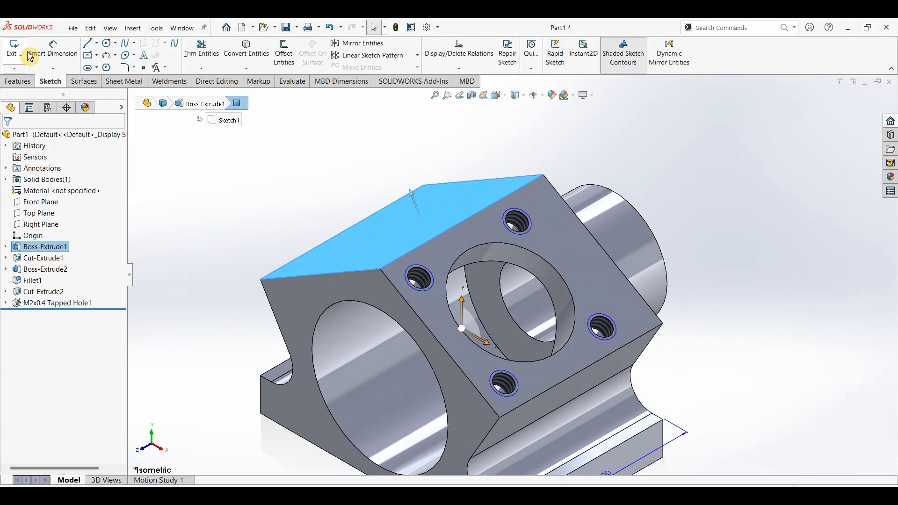
click(25, 57)
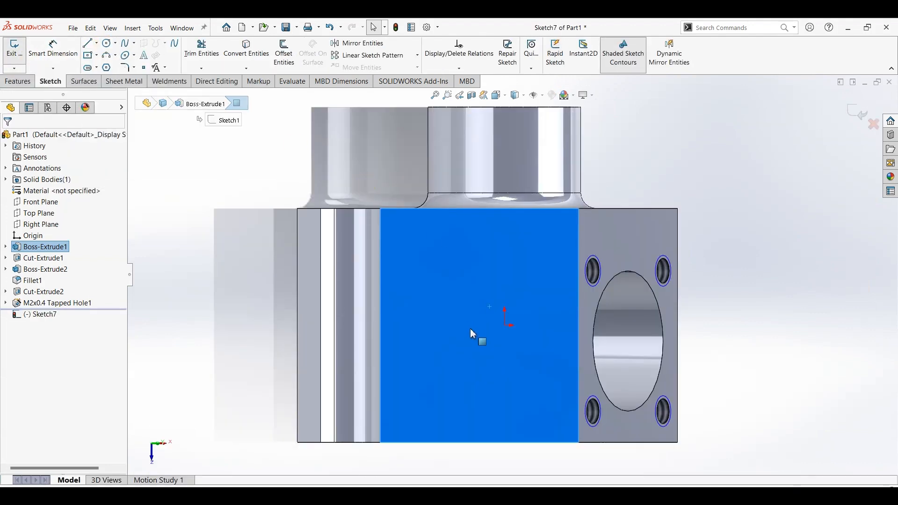
click(107, 43)
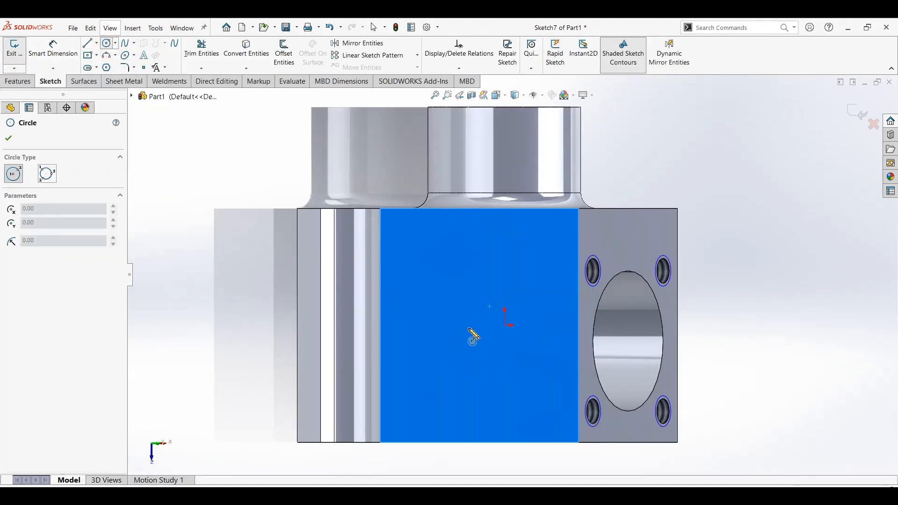
click(455, 325)
click(488, 369)
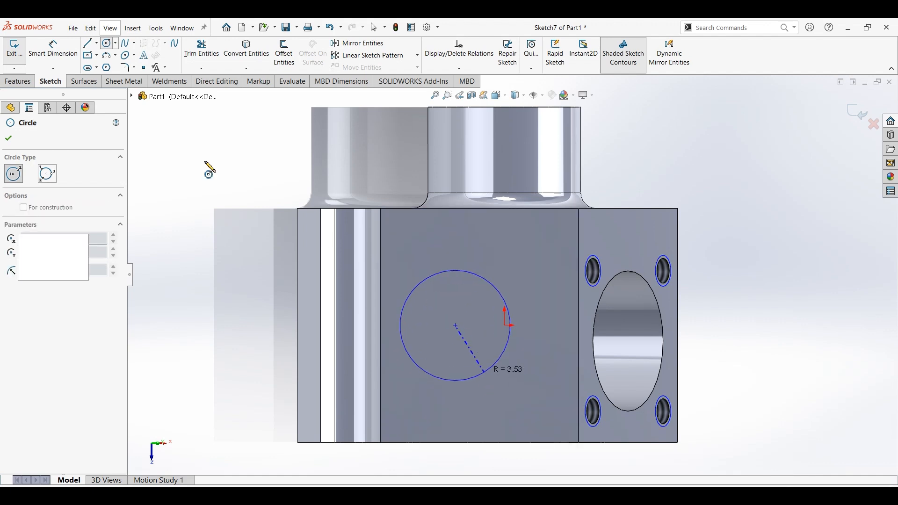
Step: Dimension the circle to a 9 mm diameter and place its centre 8.5 mm from the sloped face's front edge
click(46, 51)
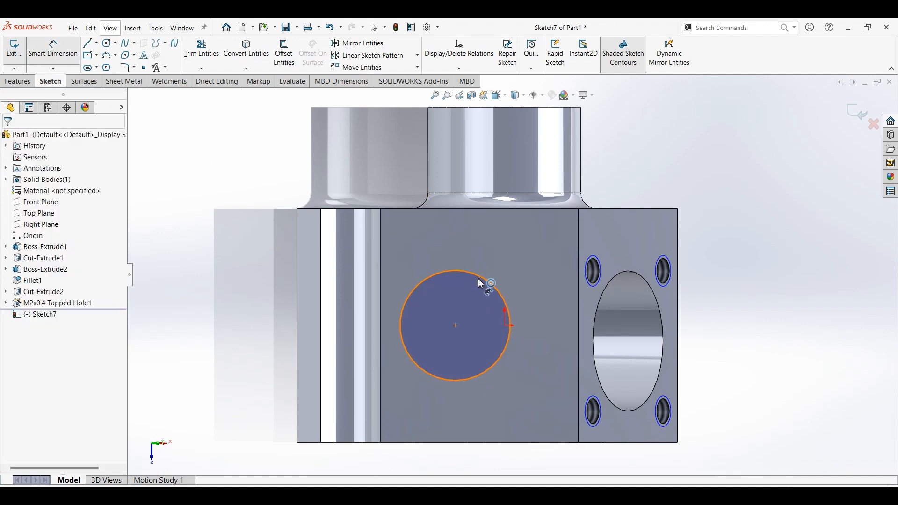
click(498, 270)
click(516, 267)
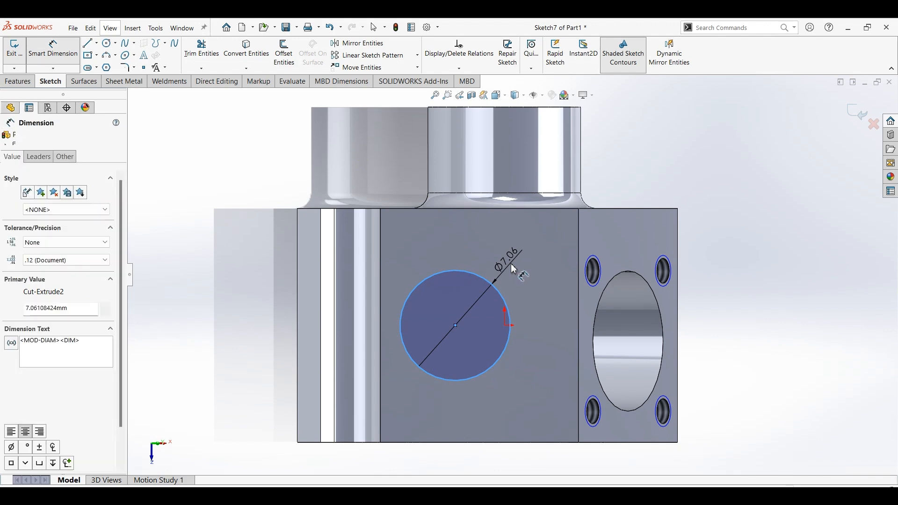
text(9)
key(Return)
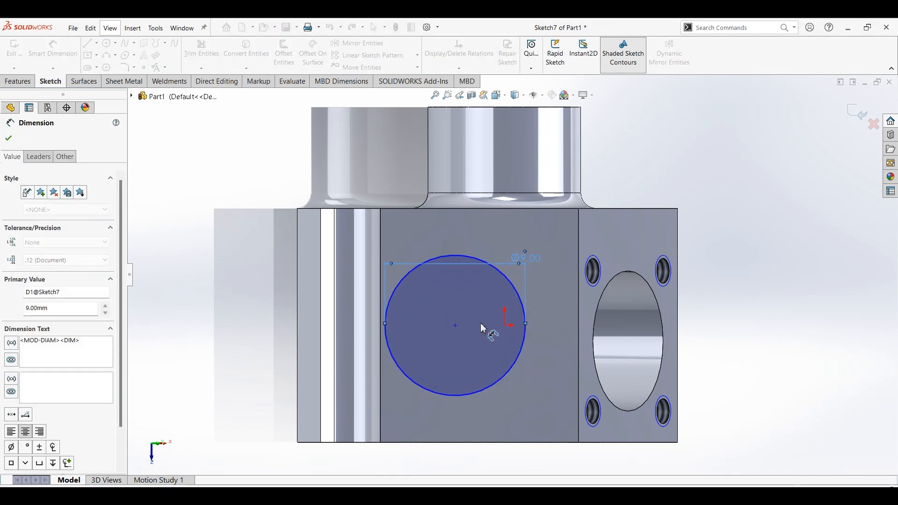
click(459, 328)
click(446, 449)
click(288, 374)
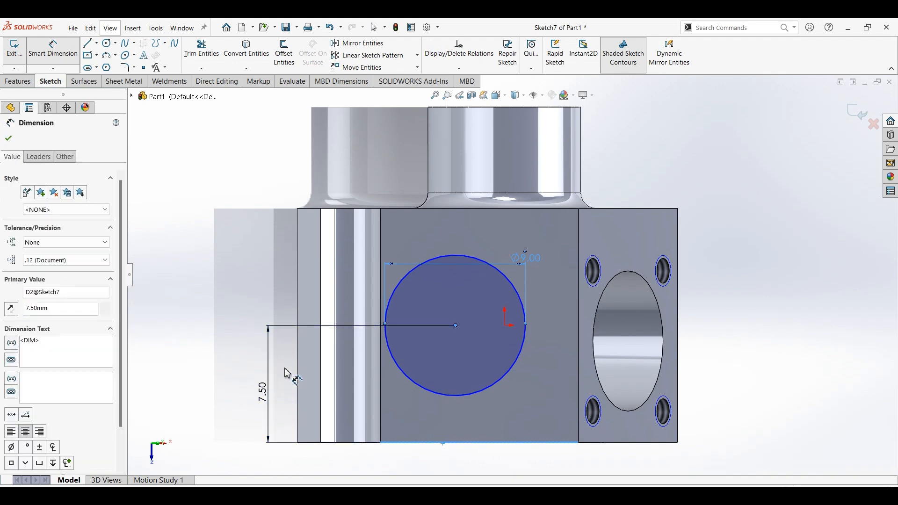
key(Return)
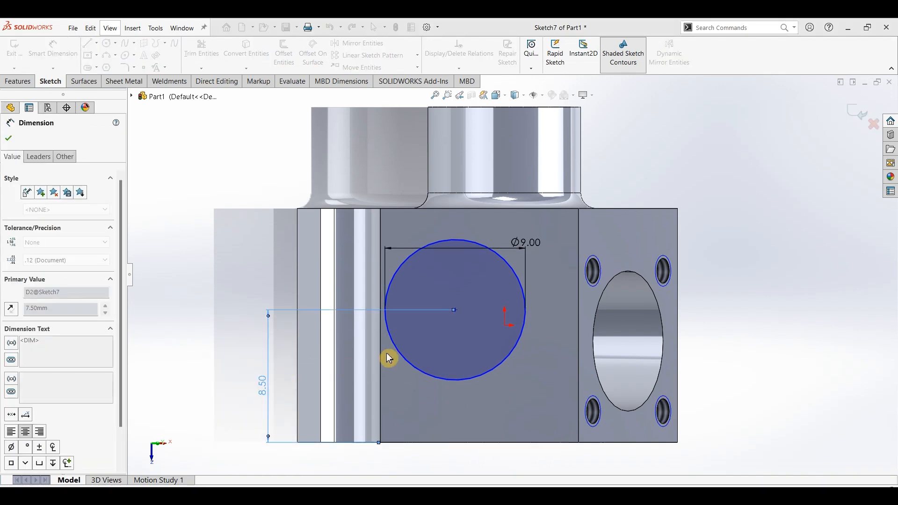
key(Escape)
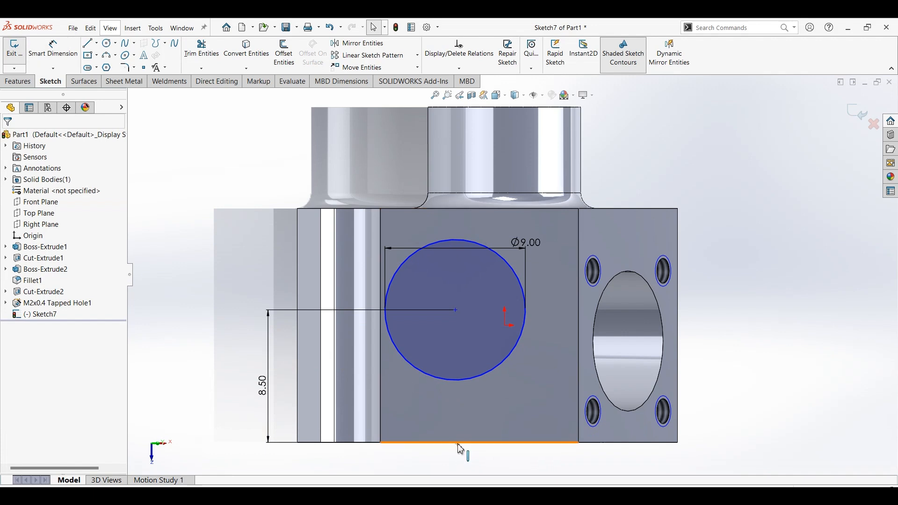
Step: Align the circle's centre vertically with the midpoint of the sloped face's front edge
right_click(461, 449)
click(512, 304)
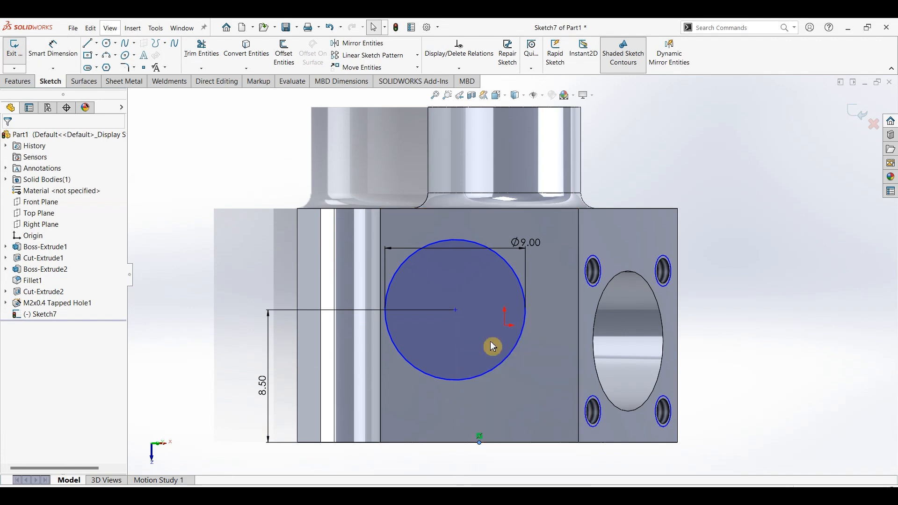
ctrl+click(455, 311)
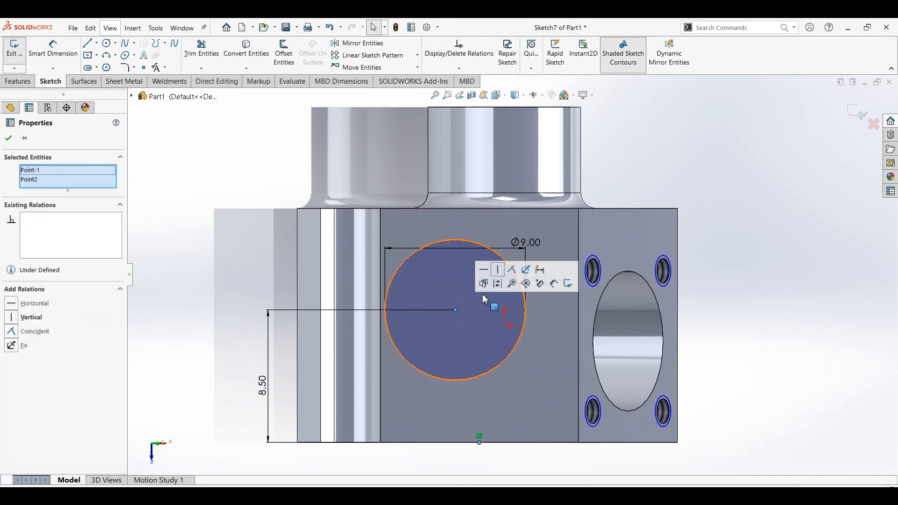
click(497, 270)
Step: Cut the 9 mm circle into the part with an Extruded Cut ending Up To Next
click(25, 83)
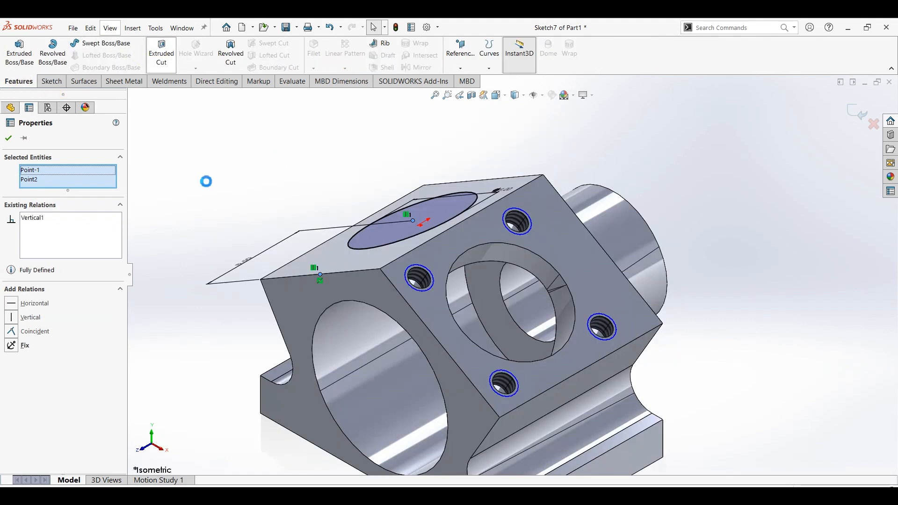
click(53, 203)
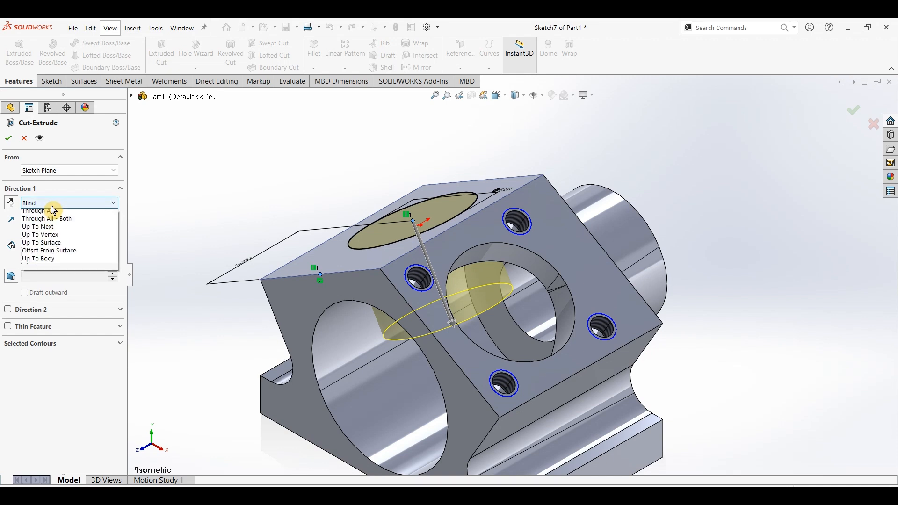
click(40, 240)
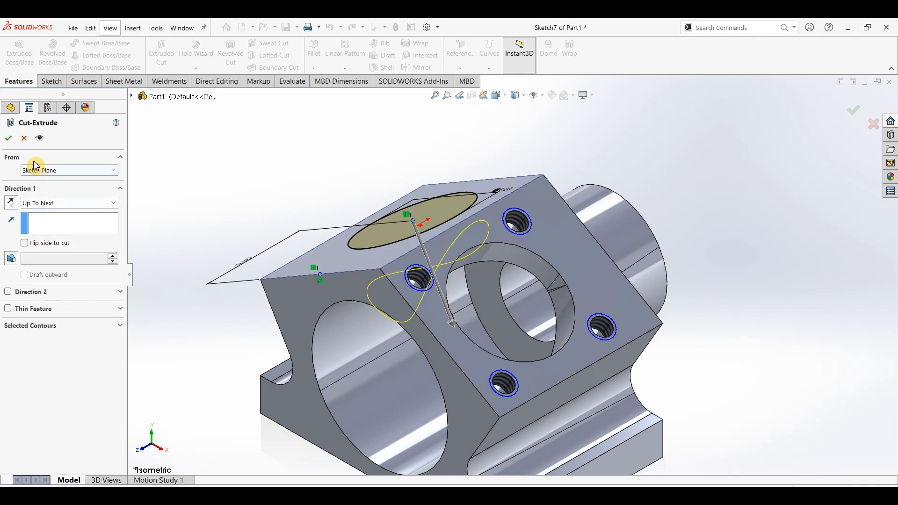
key(Return)
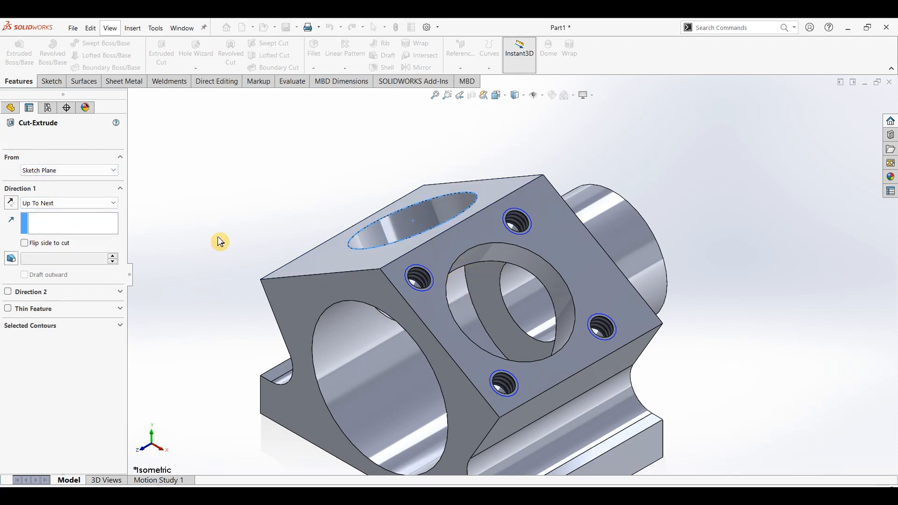
Step: Start a Hole Wizard M2x0.4 bottoming tapped hole, blind with a 2 mm thread depth, on the left-hand sloped face
click(204, 60)
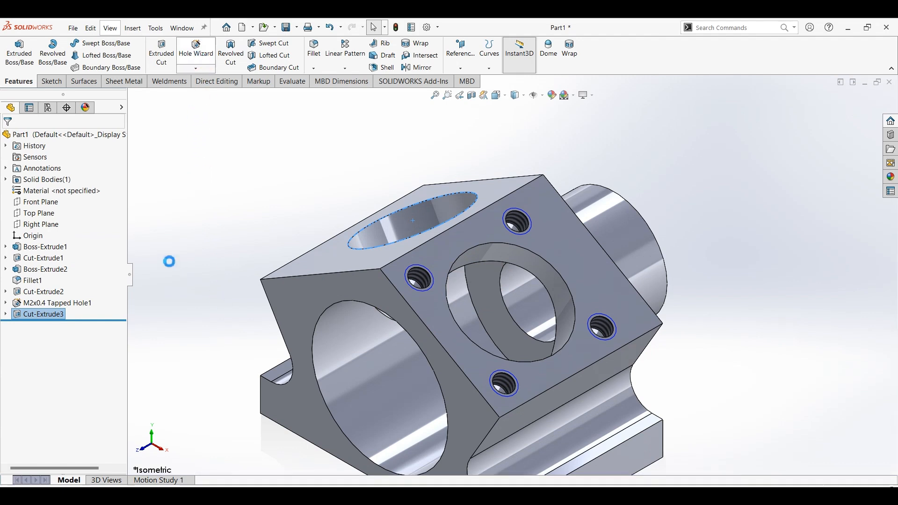
scroll(122, 241, down, 3)
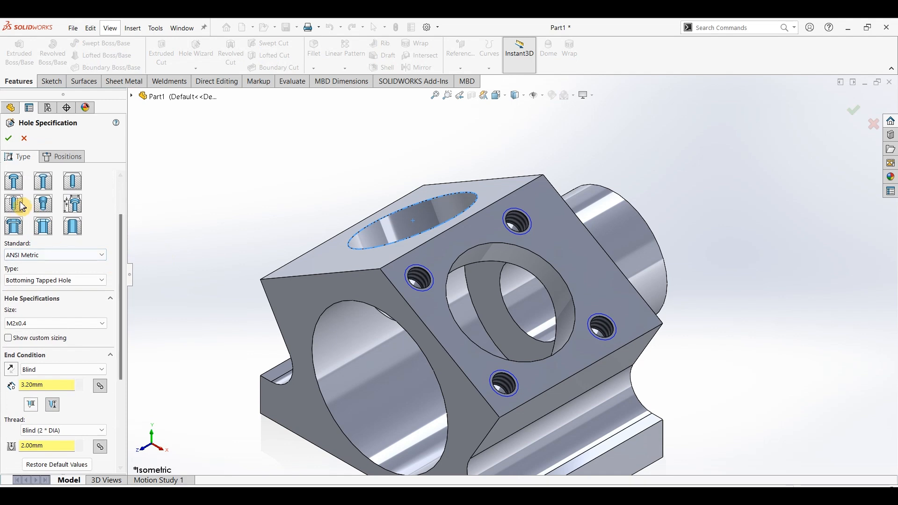
drag(124, 253, 125, 297)
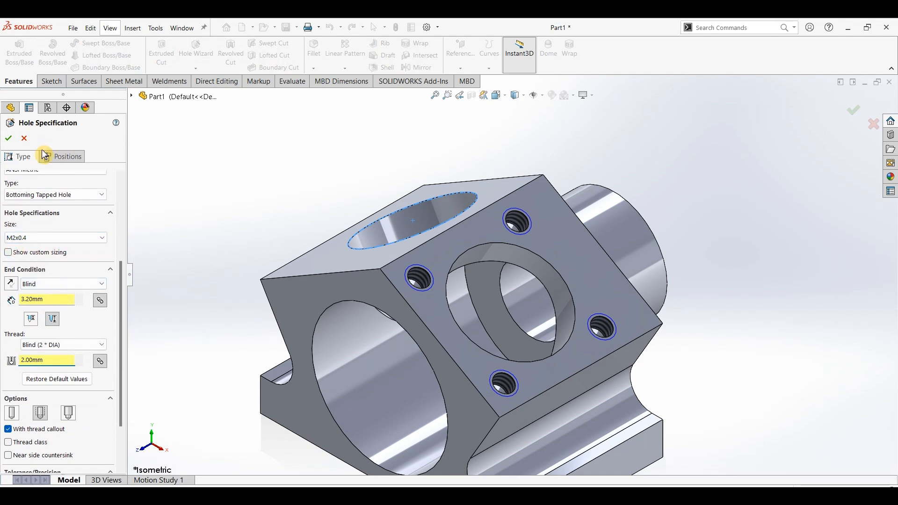
click(68, 161)
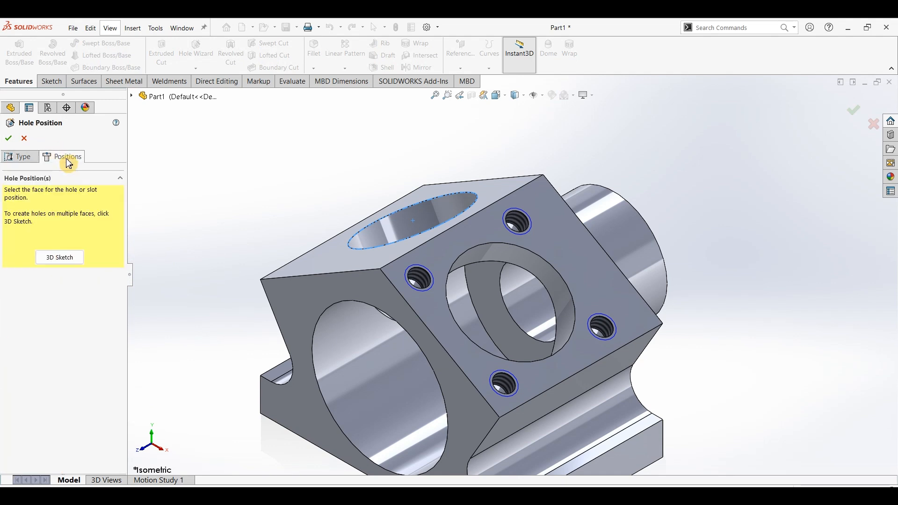
click(327, 260)
Step: Sketch a centre rectangle of about 9 x 9 mm centred on the 9 mm hole and make it construction geometry
click(91, 58)
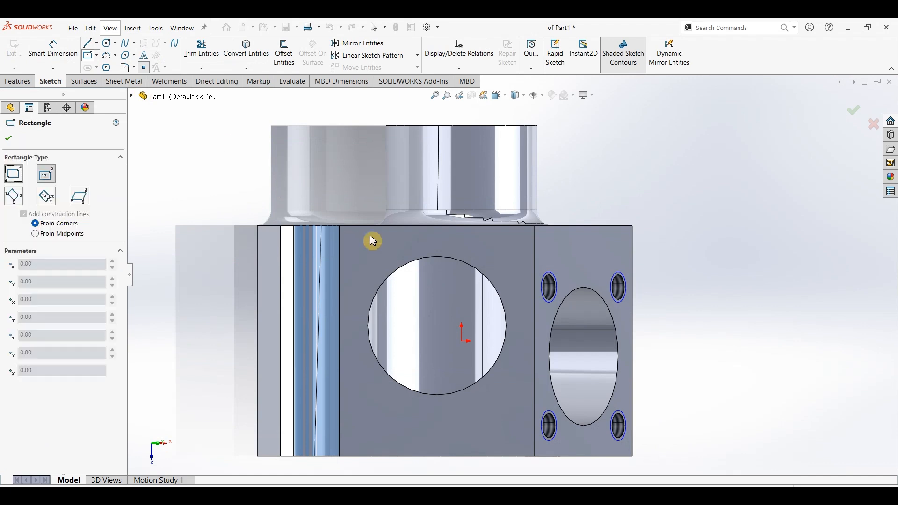
click(437, 326)
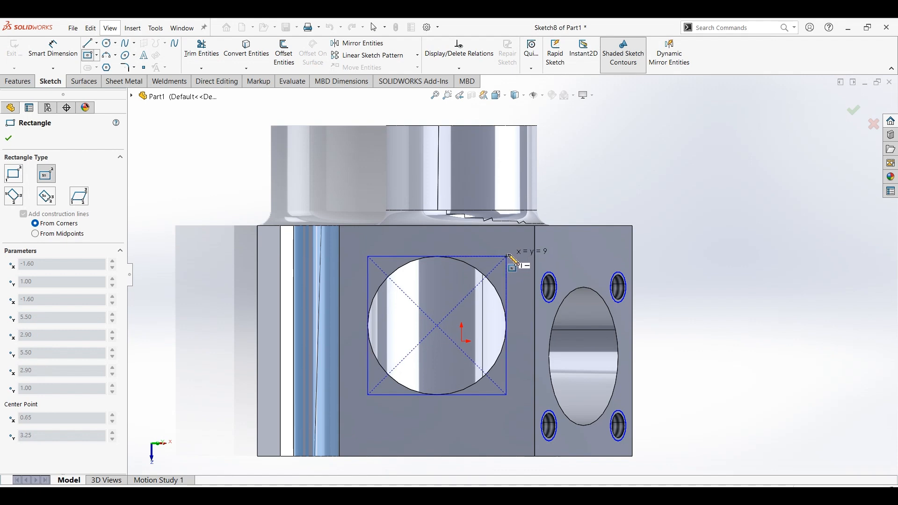
click(507, 256)
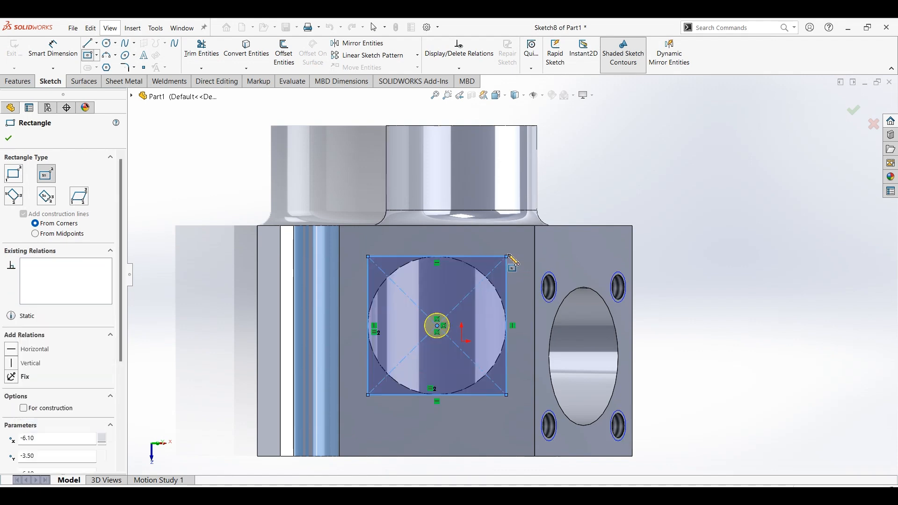
click(25, 409)
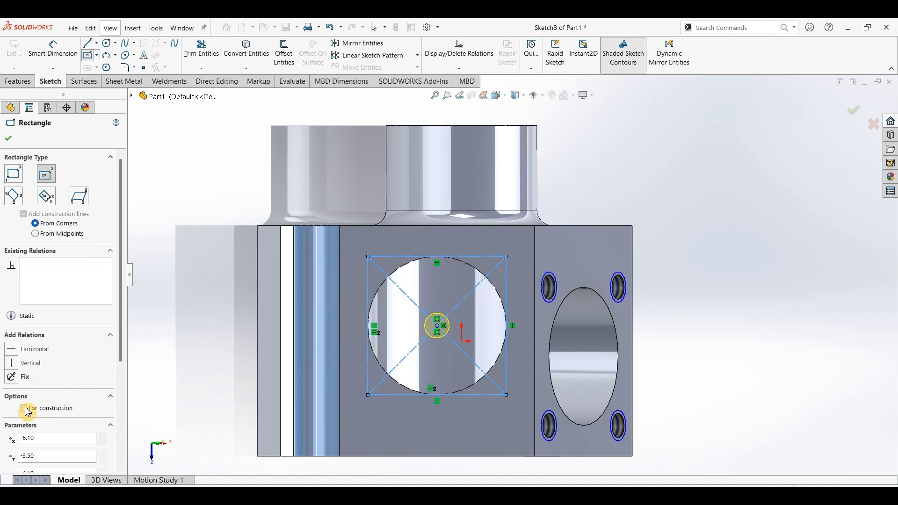
click(10, 142)
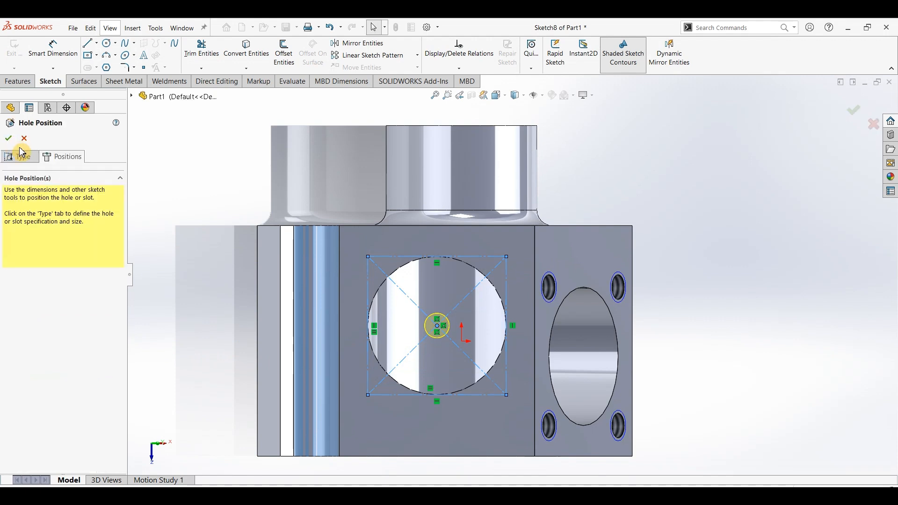
Step: Make one vertical side of the construction rectangle tangent to the 9 mm hole's edge
click(501, 296)
ctrl+click(508, 298)
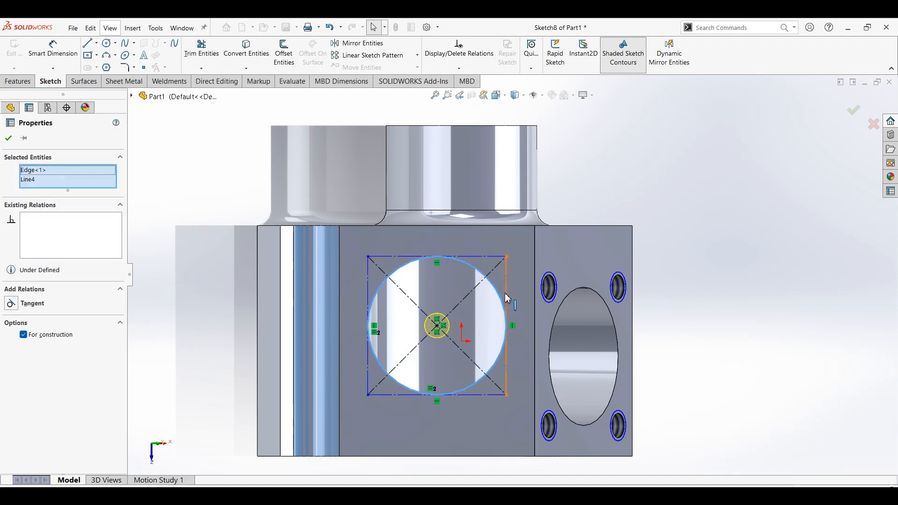
click(537, 257)
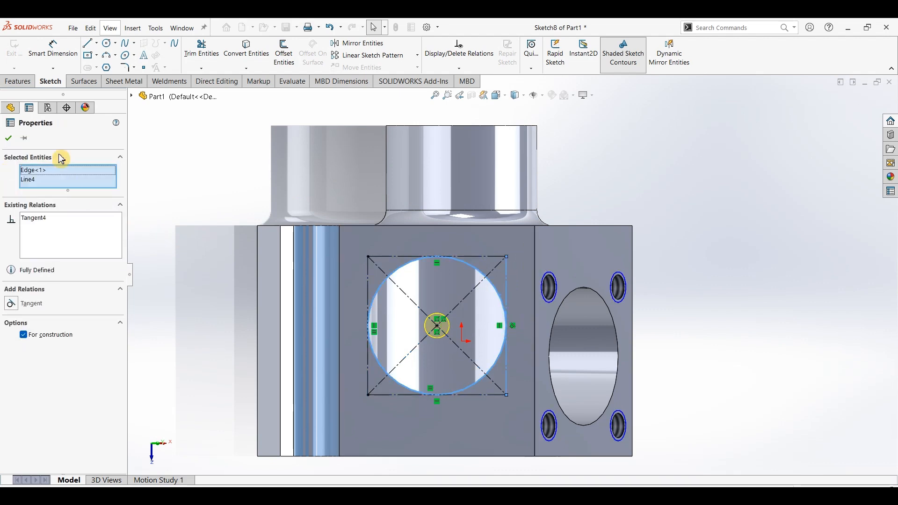
click(15, 139)
Step: Place tapped holes at the four corners of the construction rectangle and finish the hole feature
click(18, 157)
click(63, 156)
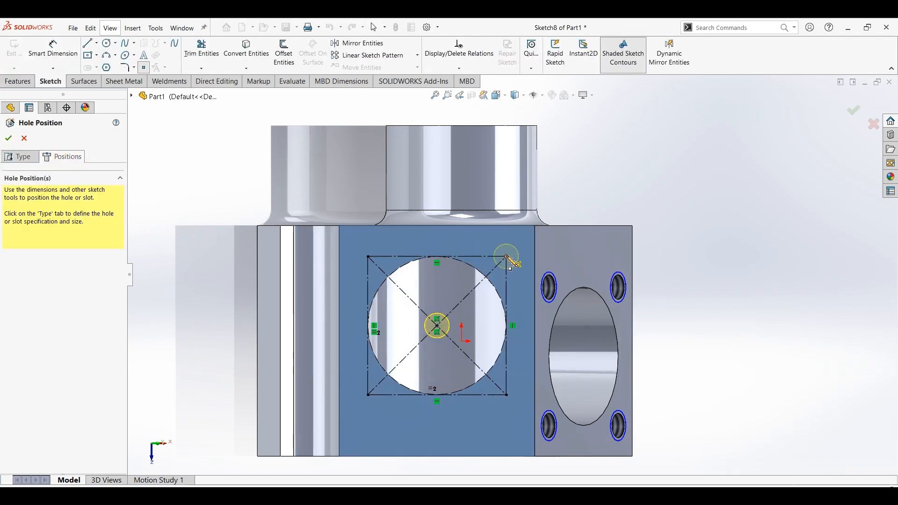
click(506, 257)
click(368, 257)
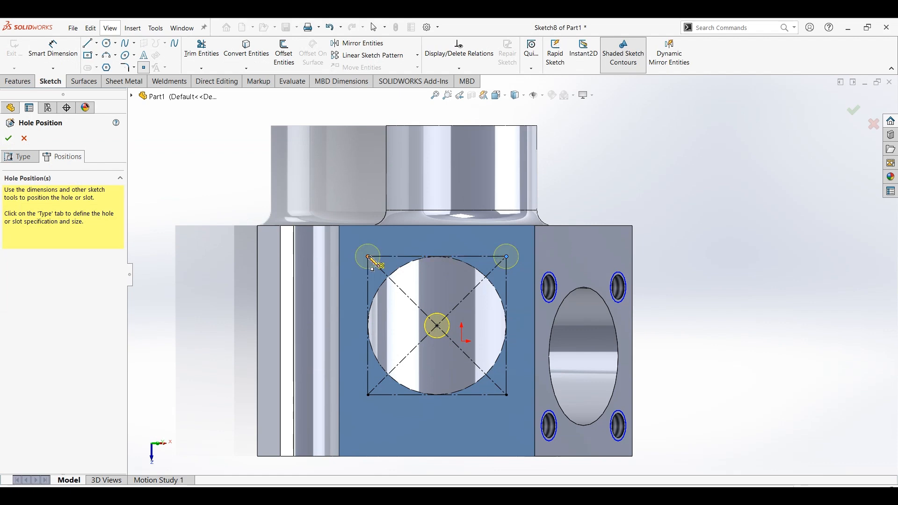
click(507, 396)
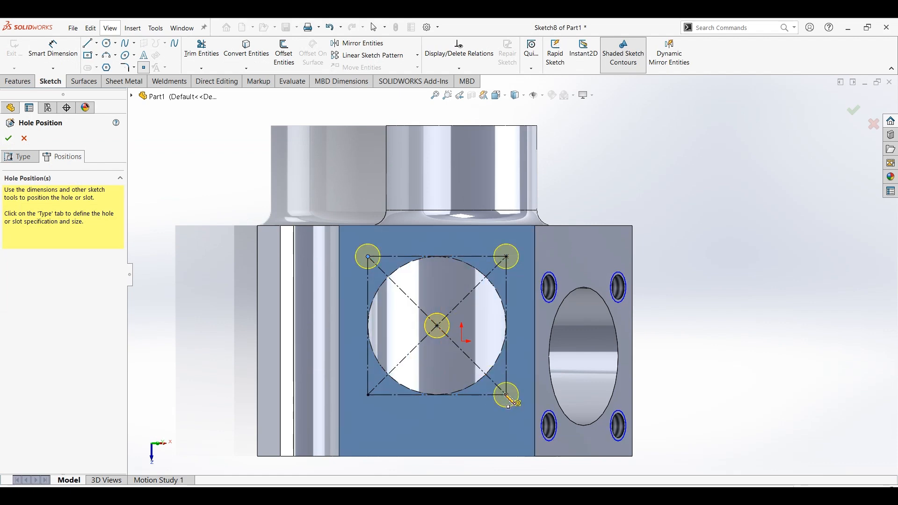
click(369, 395)
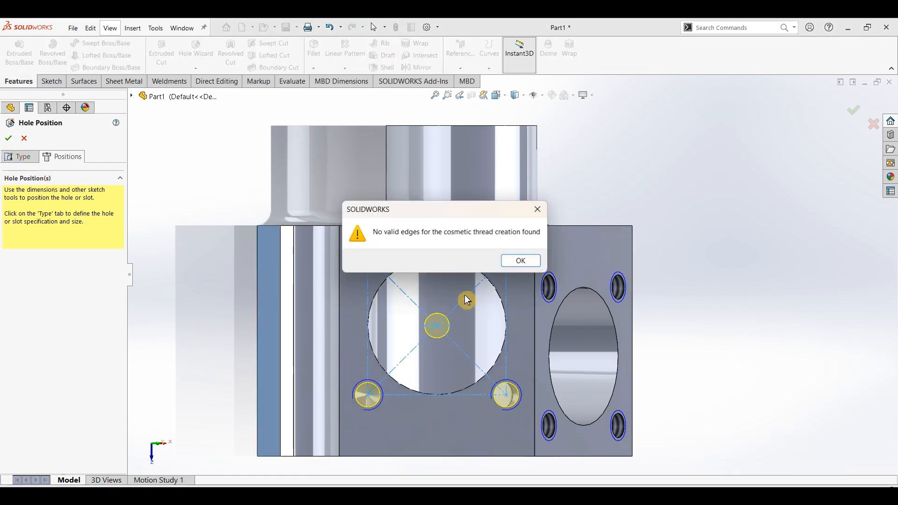
click(520, 260)
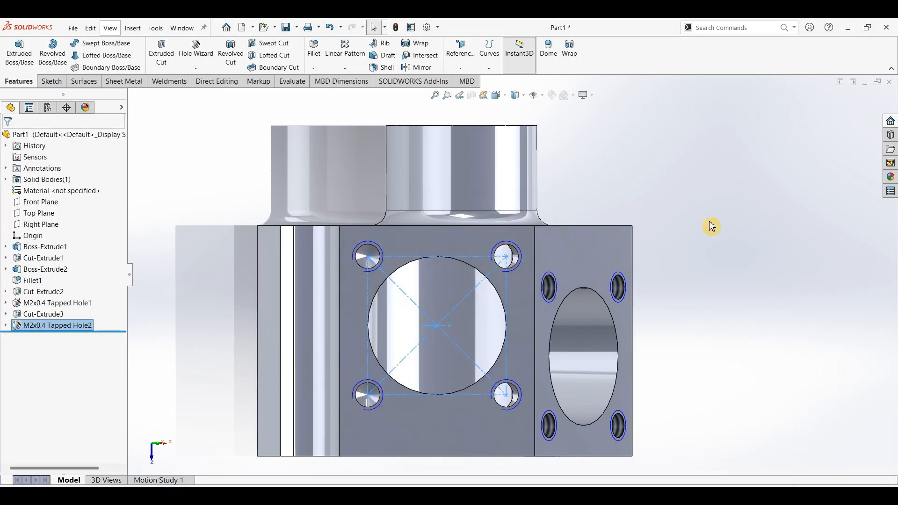
Step: Inspect the part from several angles, check the two base holes in the PDF drawing and return to SOLIDWORKS
key(ctrl+7)
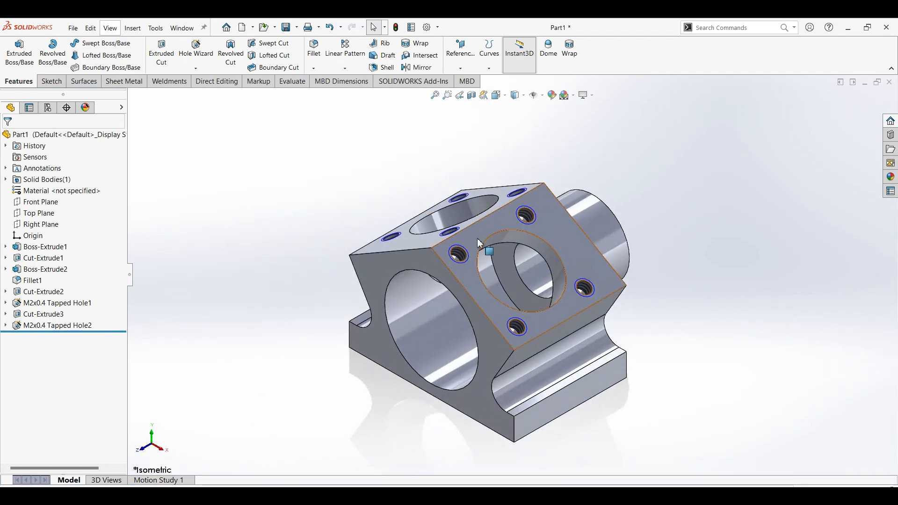
click(650, 211)
middle_drag(653, 216, 673, 202)
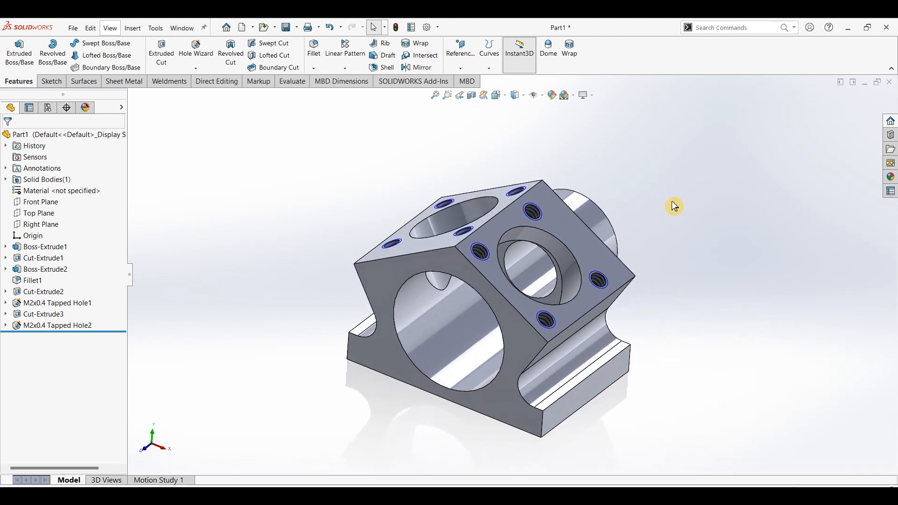
middle_drag(702, 270, 711, 240)
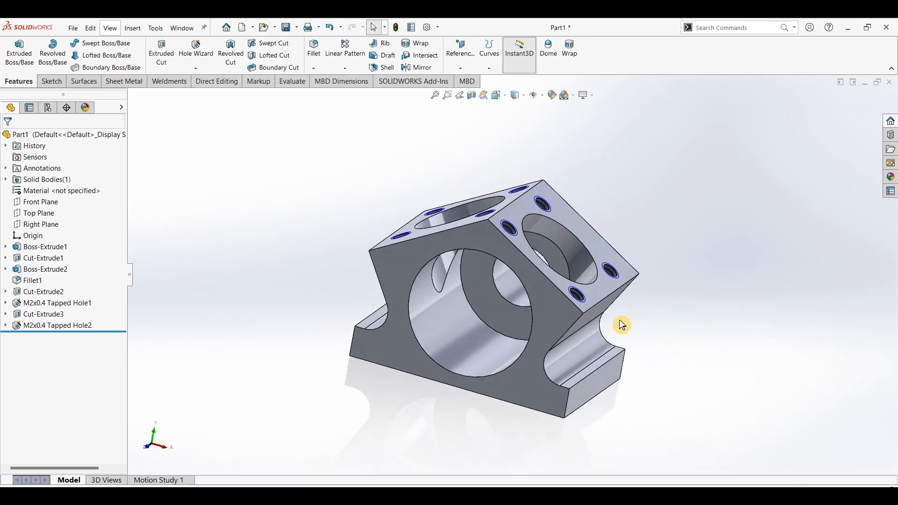
click(561, 500)
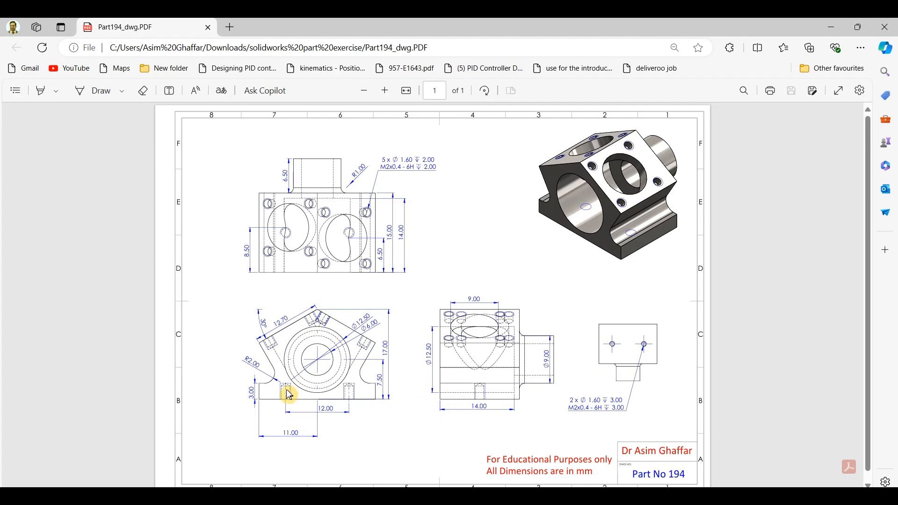
click(833, 33)
Step: Start another M2x0.4 bottoming tapped hole, check its callout in the PDF drawing, and set the hole and thread depths to 3 mm
click(197, 52)
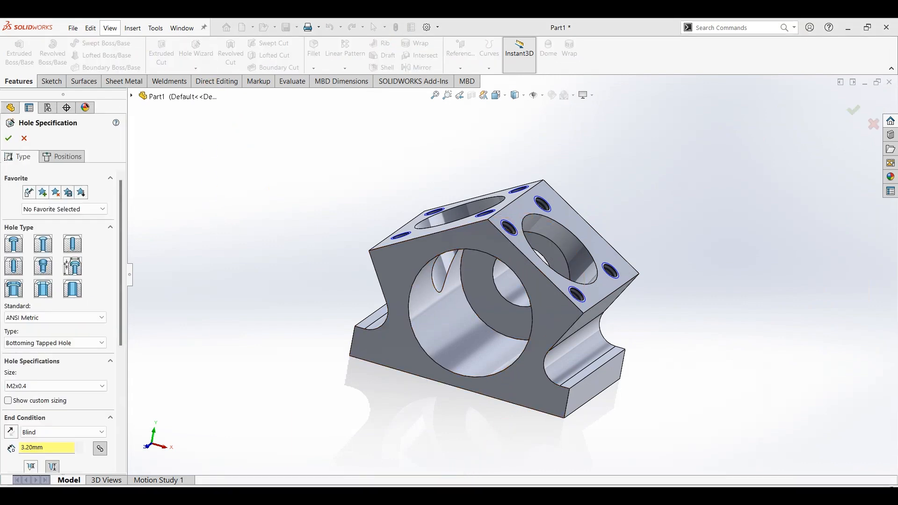
key(alt+Tab)
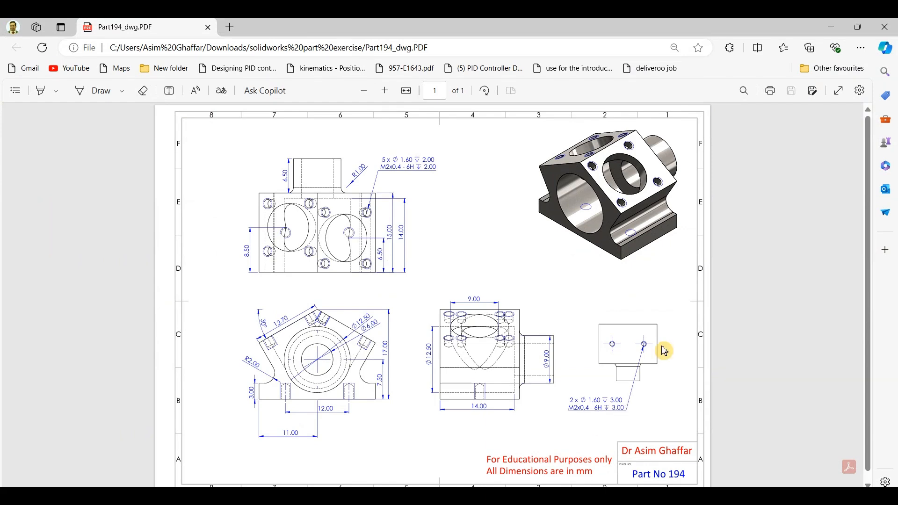
click(830, 27)
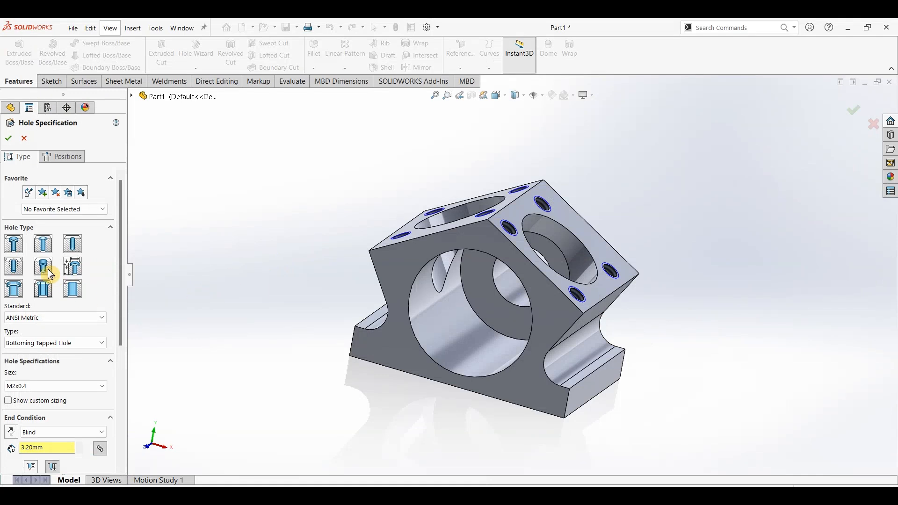
drag(121, 226, 133, 332)
click(41, 245)
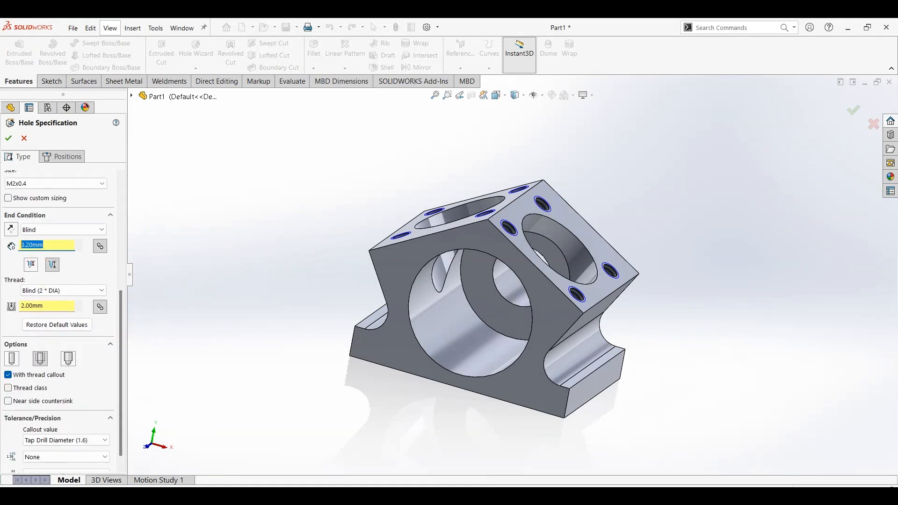
click(53, 264)
click(47, 306)
text(3)
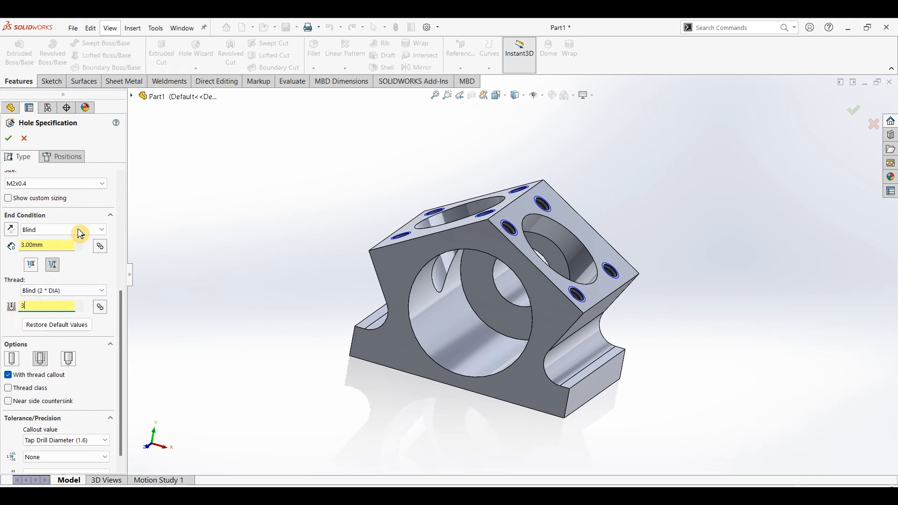
Step: Place two tapped hole points about 11.5 mm apart on the base's underside, one on each side of the origin
click(65, 157)
middle_drag(318, 363, 337, 236)
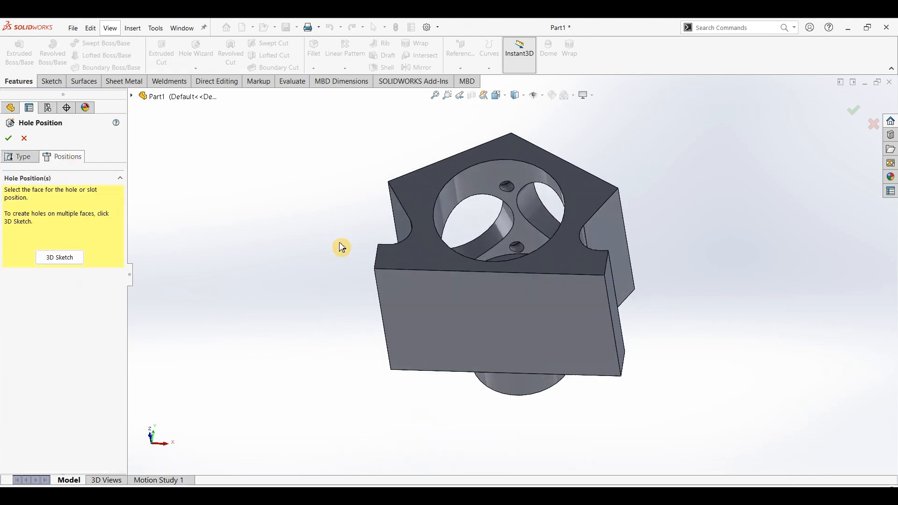
click(430, 327)
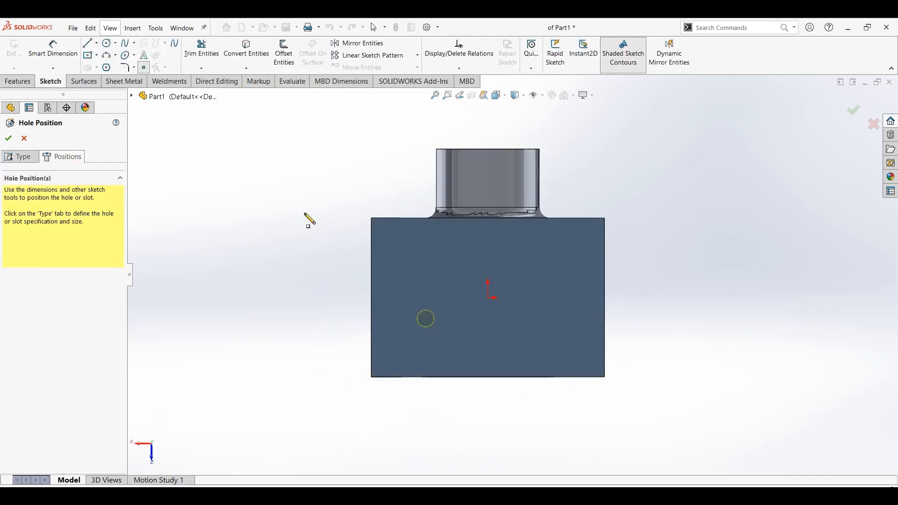
click(549, 297)
click(427, 298)
Step: Dimension the spacing between the two underside hole points to 12 mm
click(65, 62)
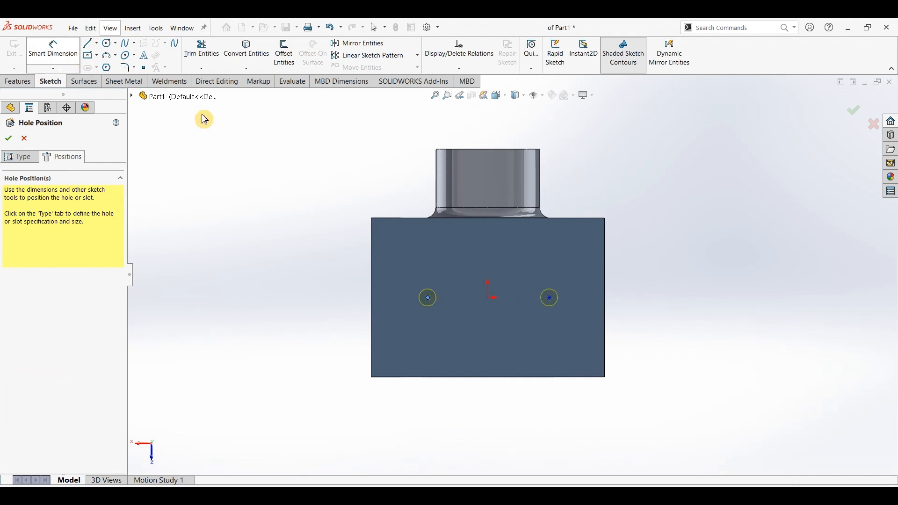
click(428, 298)
click(550, 298)
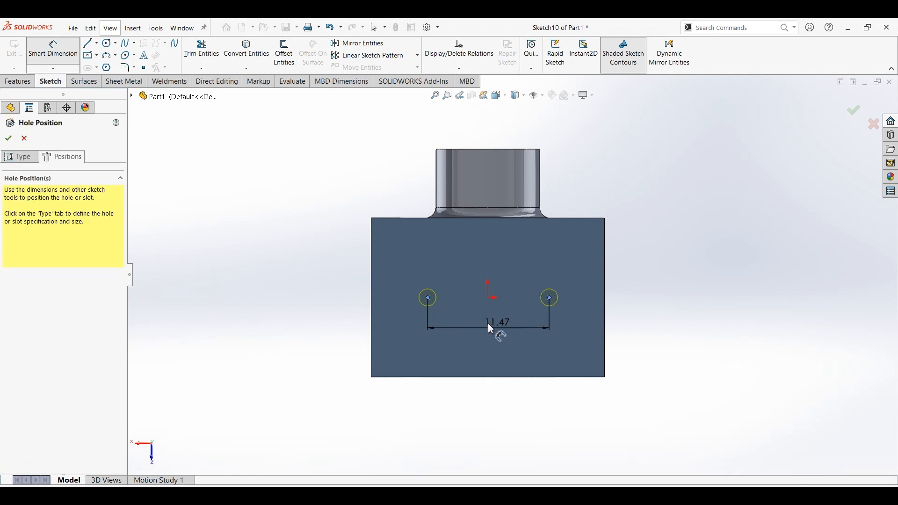
click(490, 328)
text(12)
key(Return)
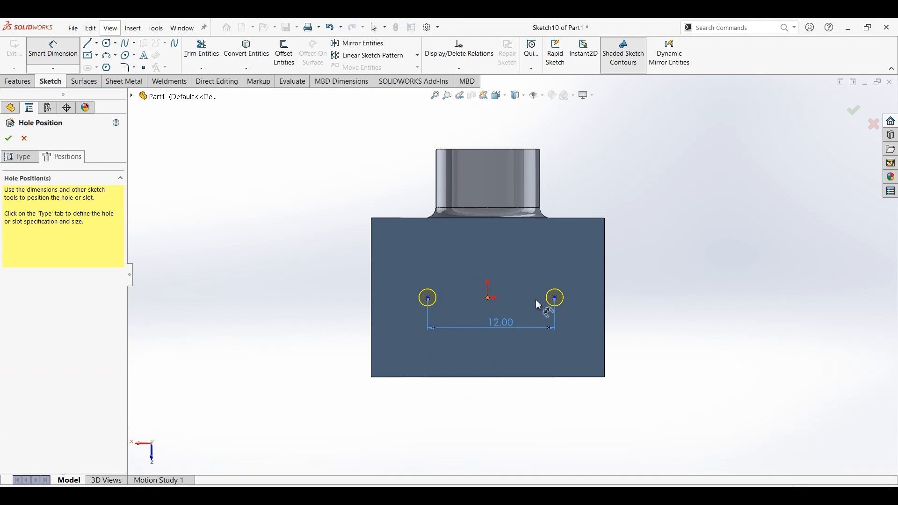
Step: Dimension one underside hole point 6 mm from the origin
click(555, 298)
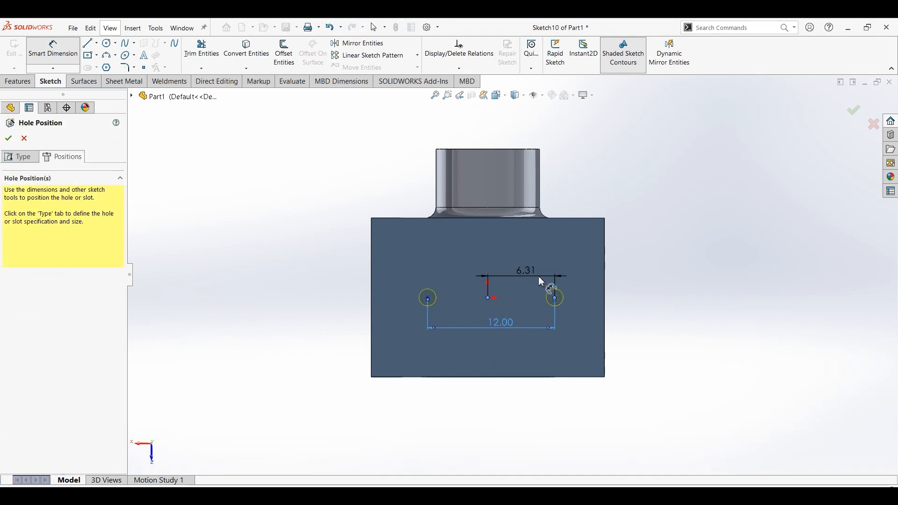
click(541, 281)
text(6.31211668mm)
key(Return)
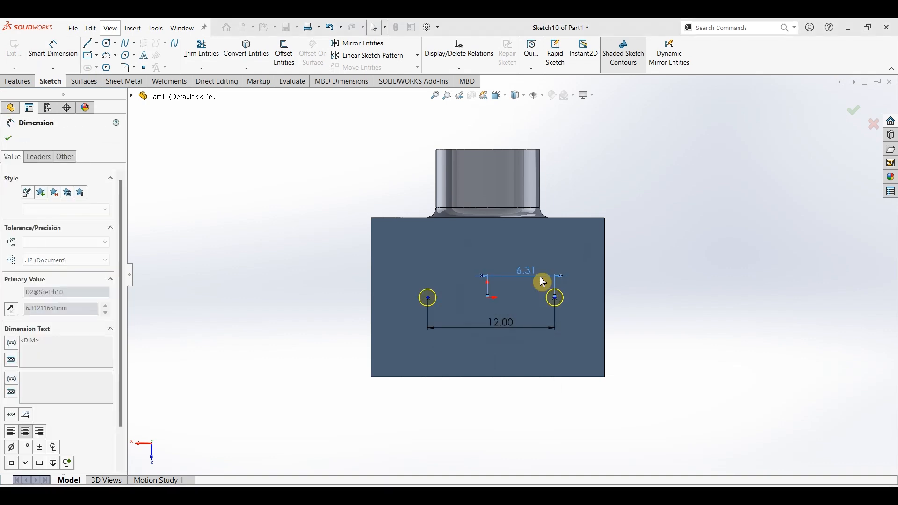
key(Escape)
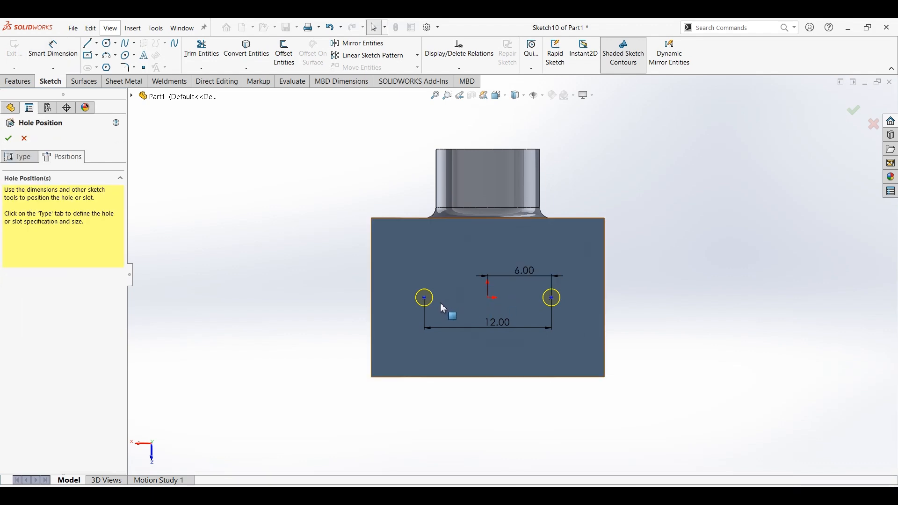
Step: Align both underside hole points horizontally with the origin and finish the tapped holes
click(488, 298)
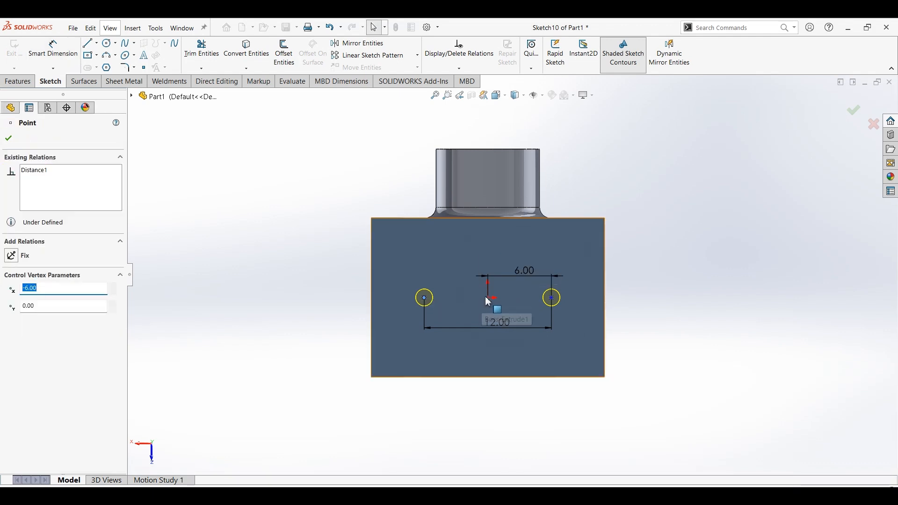
ctrl+click(551, 298)
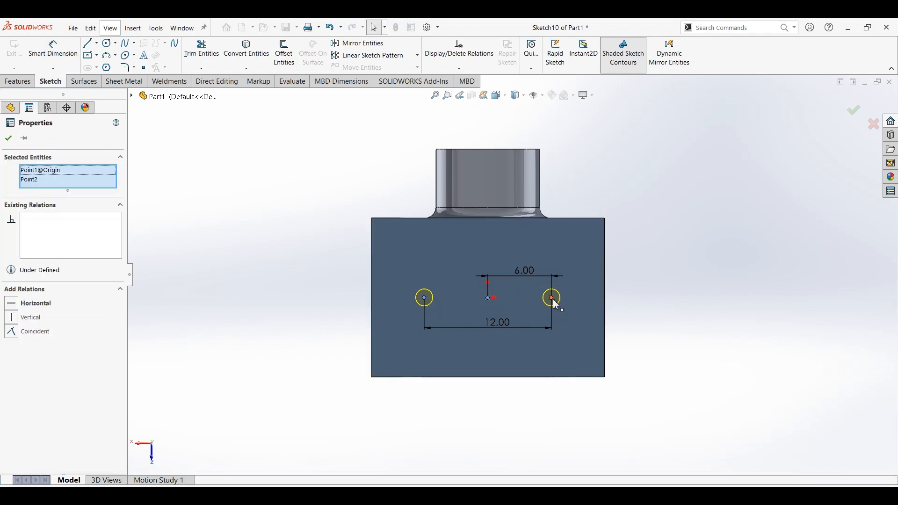
ctrl+click(424, 298)
click(17, 320)
click(9, 138)
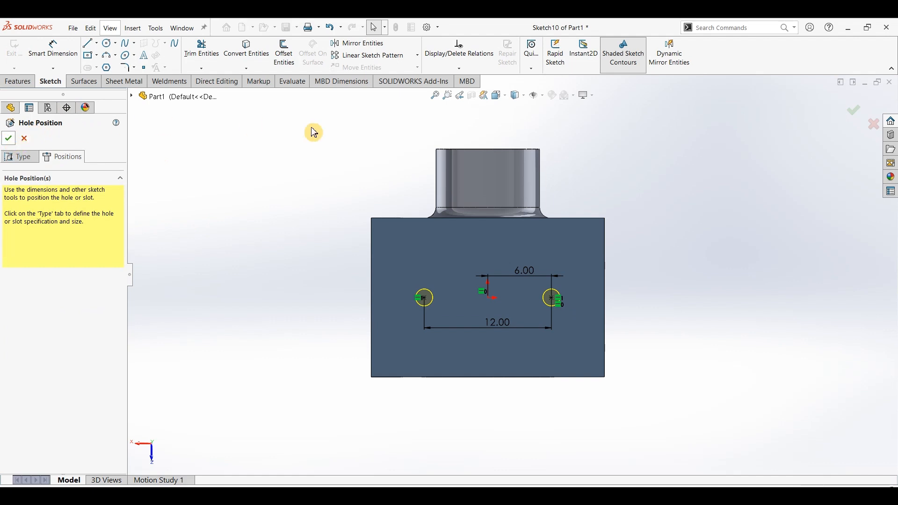
Step: Apply a steel appearance from the Metal appearances to the whole part
click(651, 177)
middle_drag(658, 156, 625, 306)
key(ctrl+7)
click(891, 177)
click(810, 111)
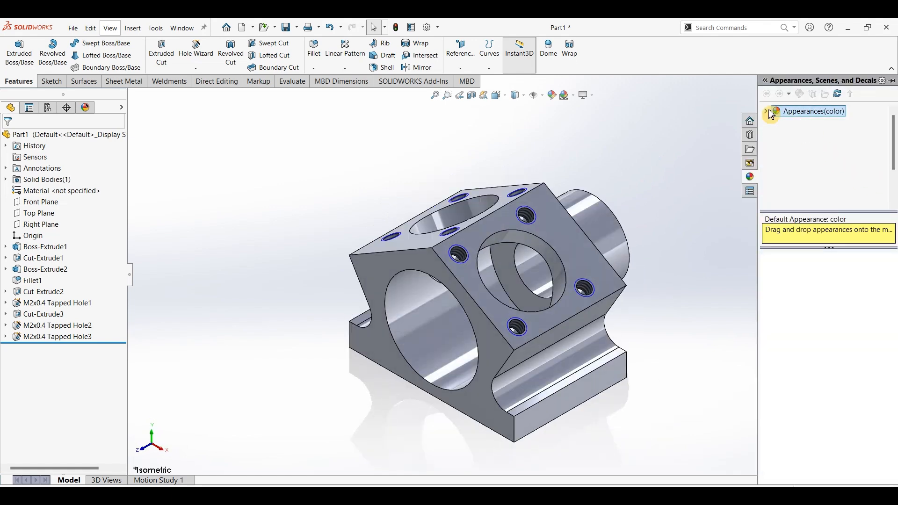
click(765, 111)
click(777, 135)
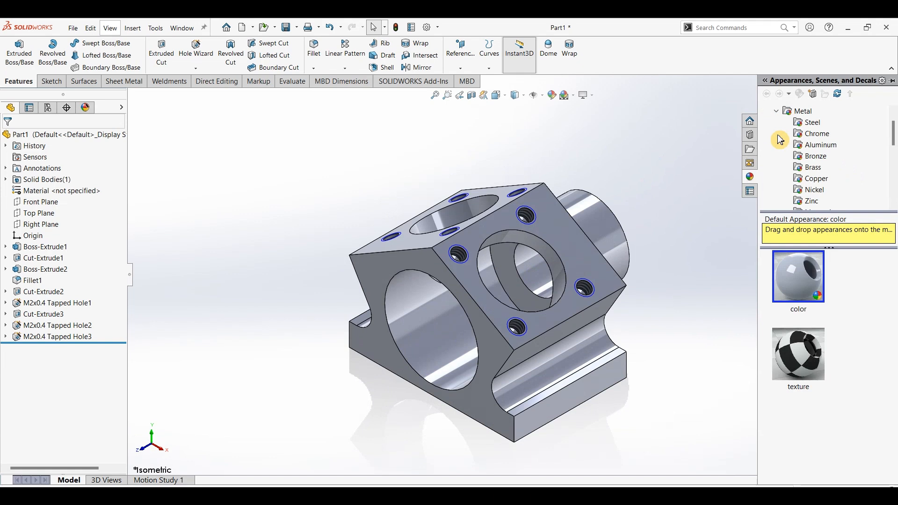
click(811, 123)
click(801, 276)
double_click(801, 275)
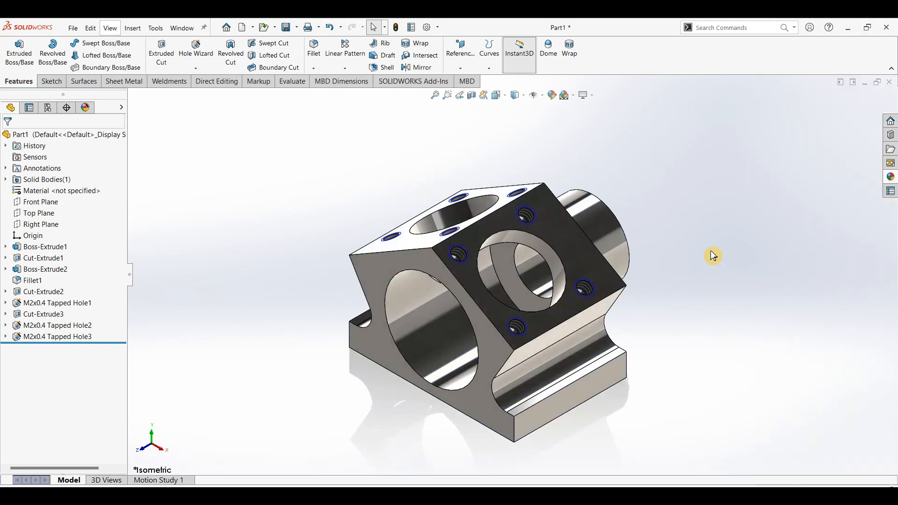